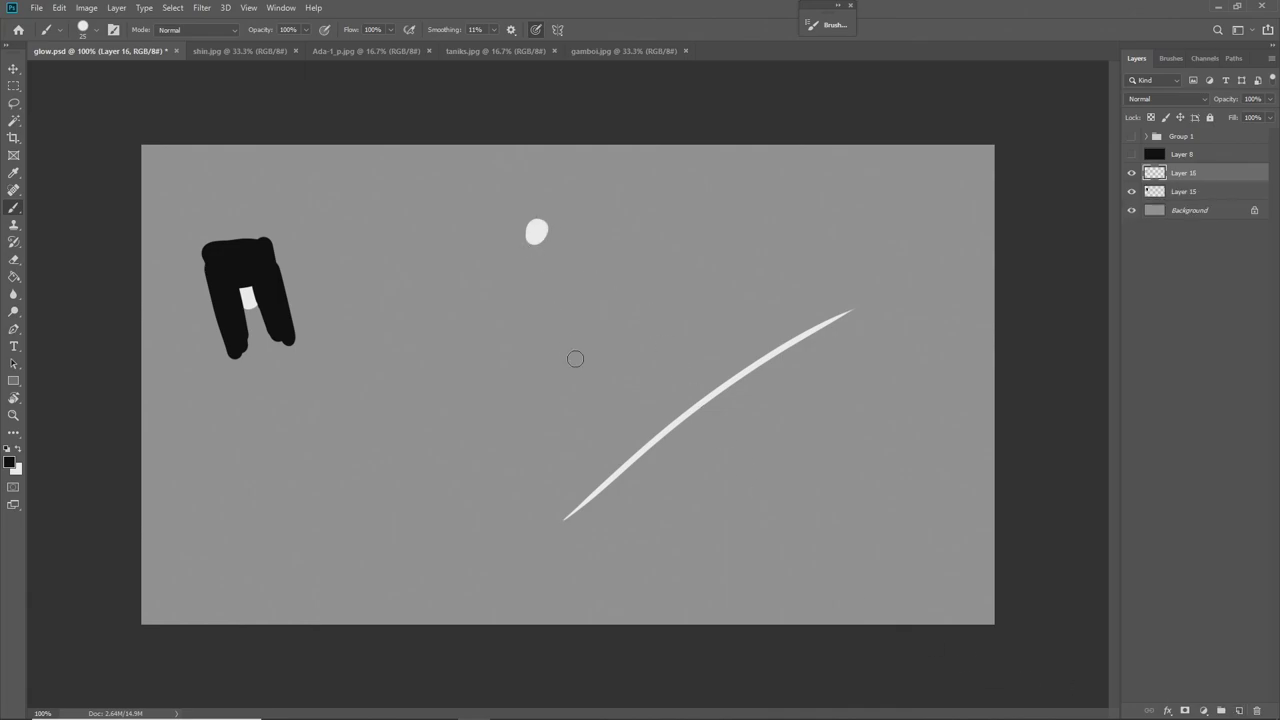
Paint a soft white glow around the white dot on Layer 16 with a soft brush, enlarging it to 600 px
{"action": "right_click", "coordinate": [593, 413]}
{"action": "double_click", "coordinate": [685, 609]}
{"action": "left_click", "coordinate": [1131, 193]}
{"action": "left_click", "coordinate": [1131, 192]}
{"action": "right_click", "coordinate": [535, 231]}
{"action": "left_click", "coordinate": [611, 203]}
{"action": "key", "text": "bracketright"}
{"action": "left_click", "coordinate": [536, 236]}
{"action": "key", "text": "bracketright"}
{"action": "key", "text": "bracketright"}
{"action": "key", "text": "bracketright"}
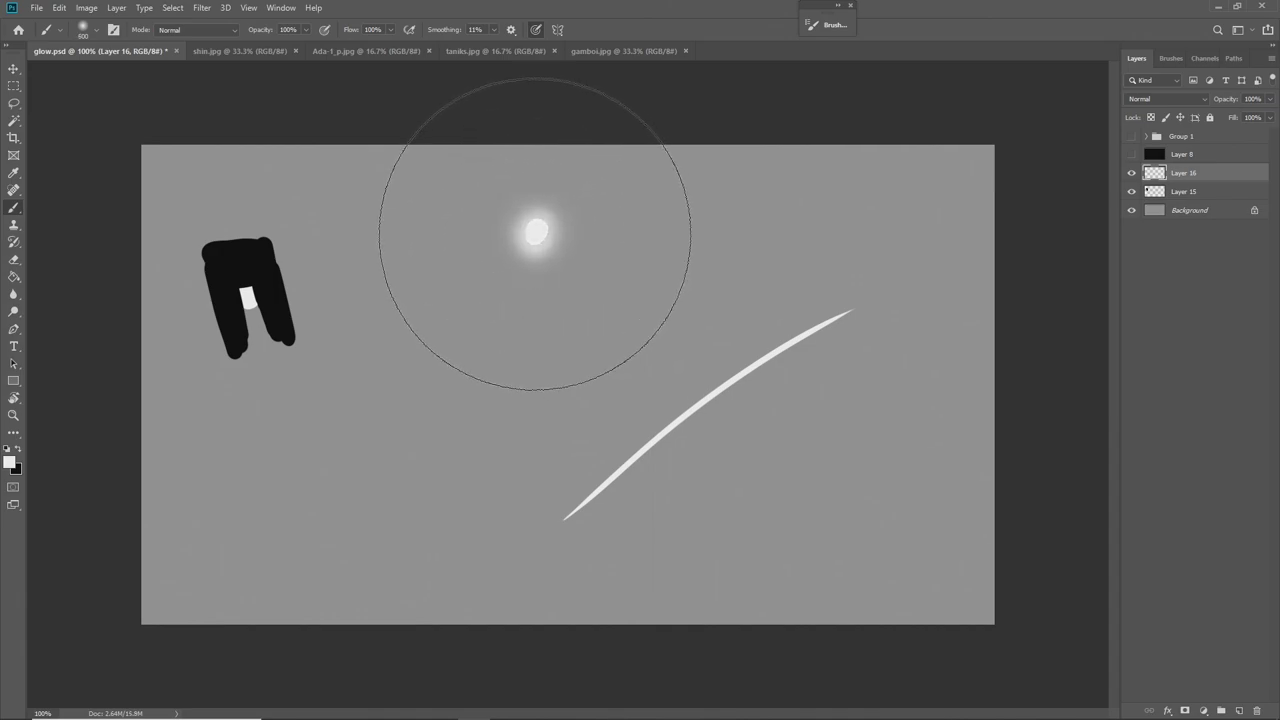
Paint a narrow soft glow along the curved white line with the soft brush at 200 px
{"action": "key", "text": "bracketleft"}
{"action": "key", "text": "bracketleft"}
{"action": "key", "text": "bracketleft"}
{"action": "key", "text": "bracketleft"}
{"action": "key", "text": "bracketleft"}
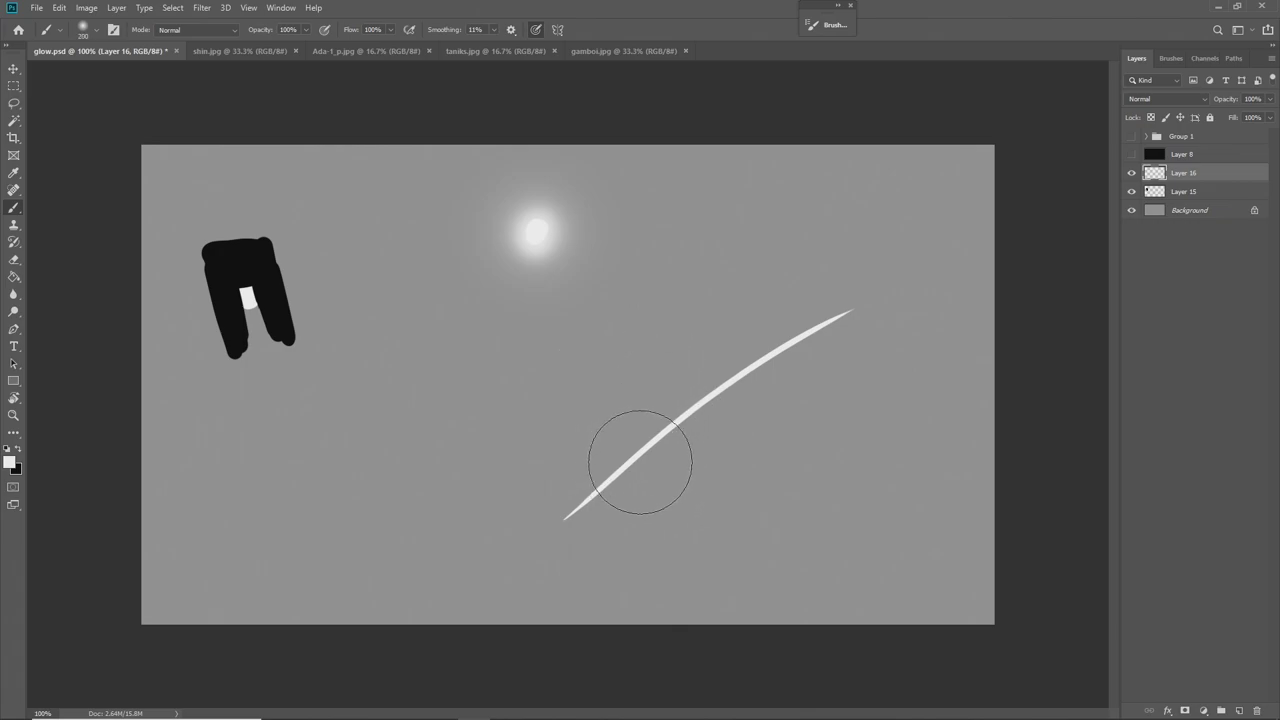
{"action": "mouse_move", "coordinate": [588, 515]}
{"action": "left_mouse_down"}
{"action": "mouse_move", "coordinate": [667, 438]}
{"action": "mouse_move", "coordinate": [842, 332]}
{"action": "mouse_move", "coordinate": [587, 500]}
{"action": "mouse_move", "coordinate": [724, 389]}
{"action": "mouse_move", "coordinate": [847, 312]}
{"action": "mouse_move", "coordinate": [614, 473]}
{"action": "left_mouse_up"}
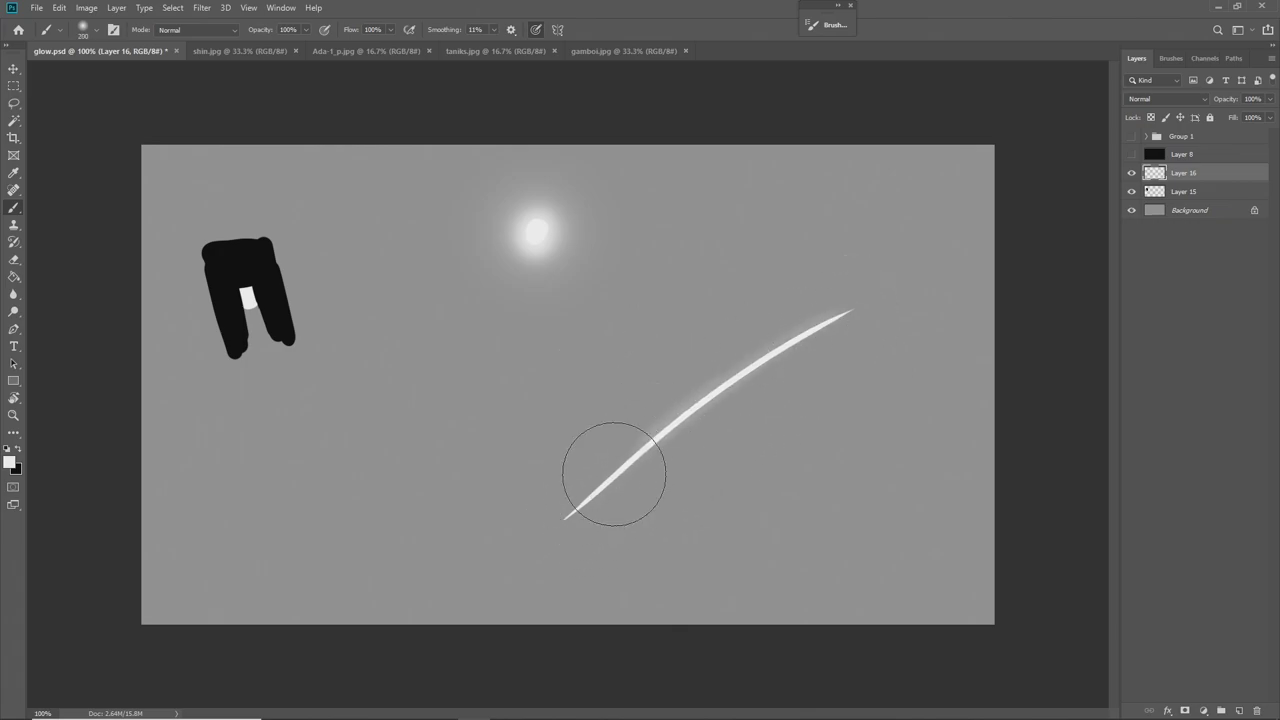
Widen the glow around the curved white line, enlarging the soft brush to 600 px
{"action": "key", "text": "bracketright"}
{"action": "key", "text": "bracketright"}
{"action": "key", "text": "bracketright"}
{"action": "key", "text": "bracketright"}
{"action": "key", "text": "bracketright"}
{"action": "key", "text": "bracketright"}
{"action": "key", "text": "bracketright"}
{"action": "key", "text": "bracketright"}
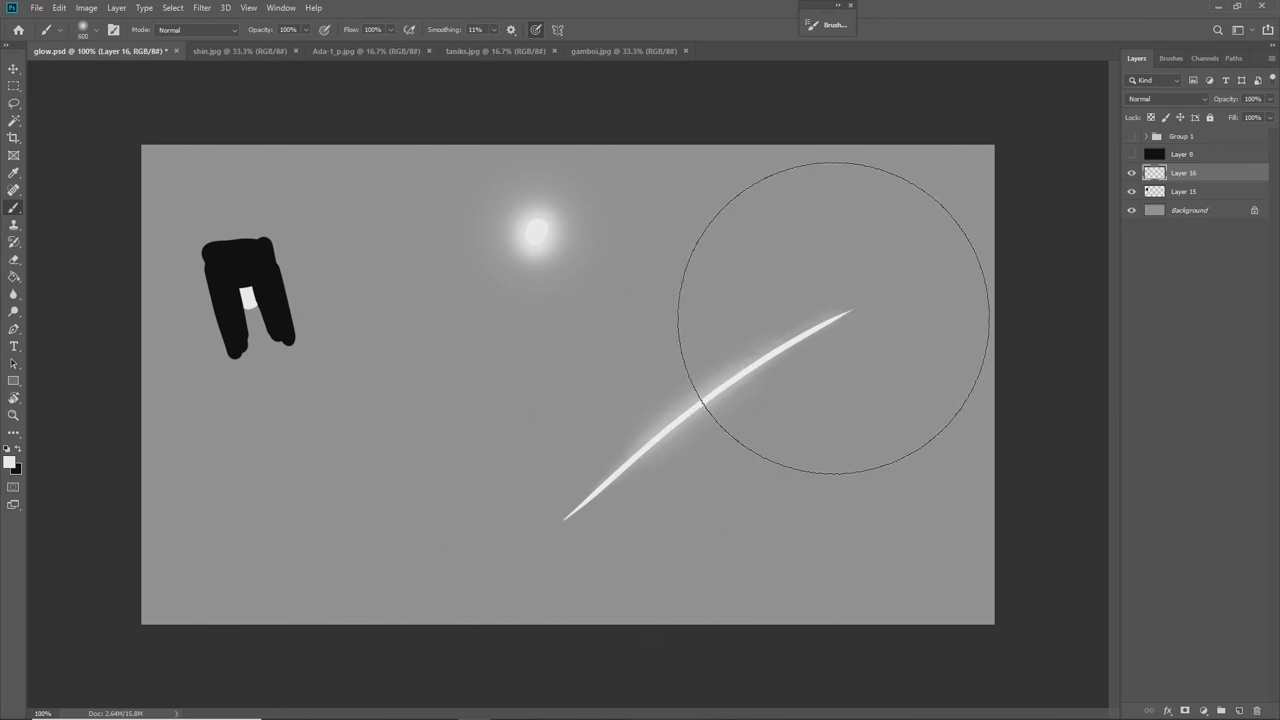
Build up a stronger glow around the curved line, starting from a 300 px soft brush with pressure-controlled size turned off
{"action": "key", "text": "bracketleft"}
{"action": "key", "text": "bracketleft"}
{"action": "key", "text": "bracketleft"}
{"action": "key", "text": "bracketleft"}
{"action": "key", "text": "bracketleft"}
{"action": "key", "text": "bracketleft"}
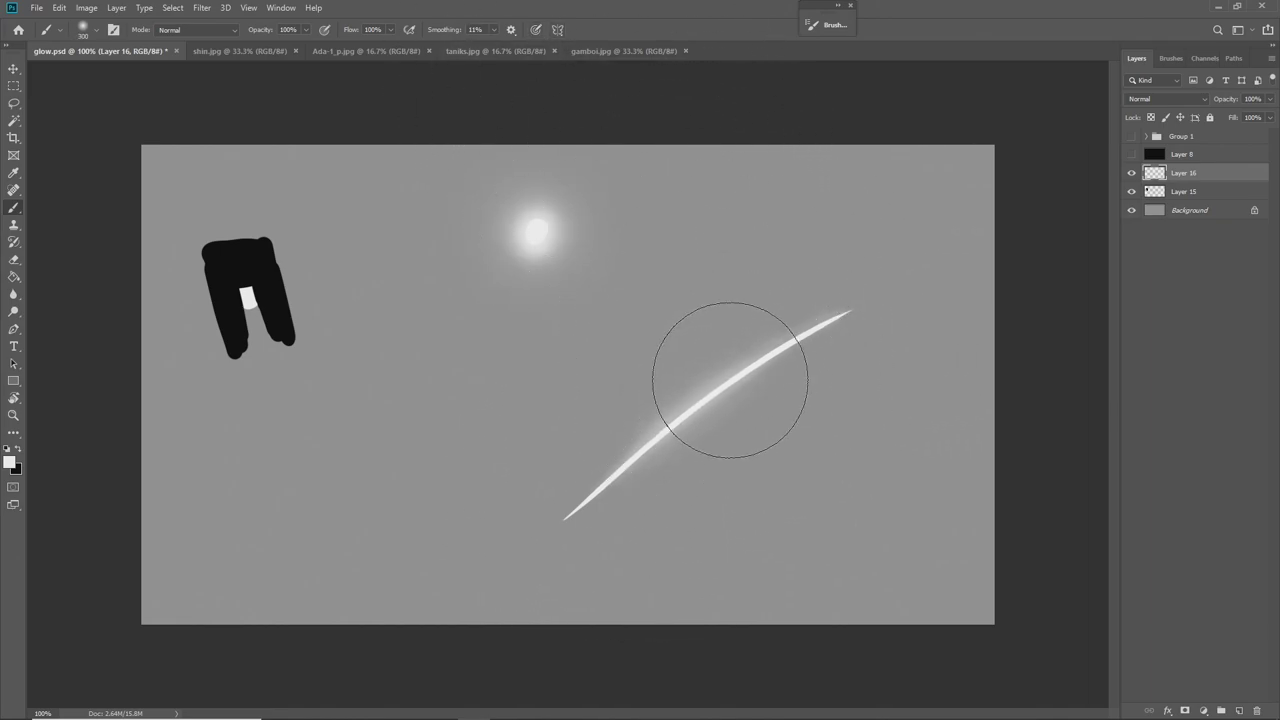
{"action": "left_click", "coordinate": [830, 24]}
{"action": "left_click", "coordinate": [547, 78]}
{"action": "left_click", "coordinate": [826, 26]}
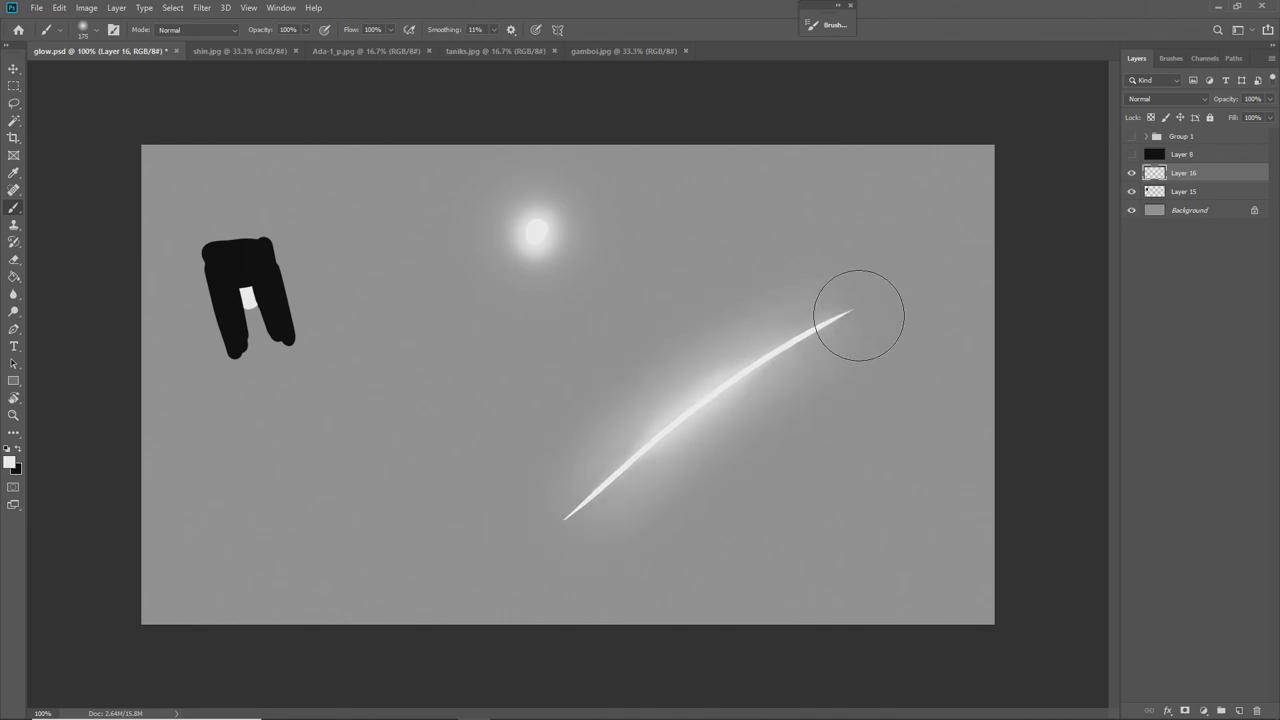
{"action": "key", "text": "bracketright"}
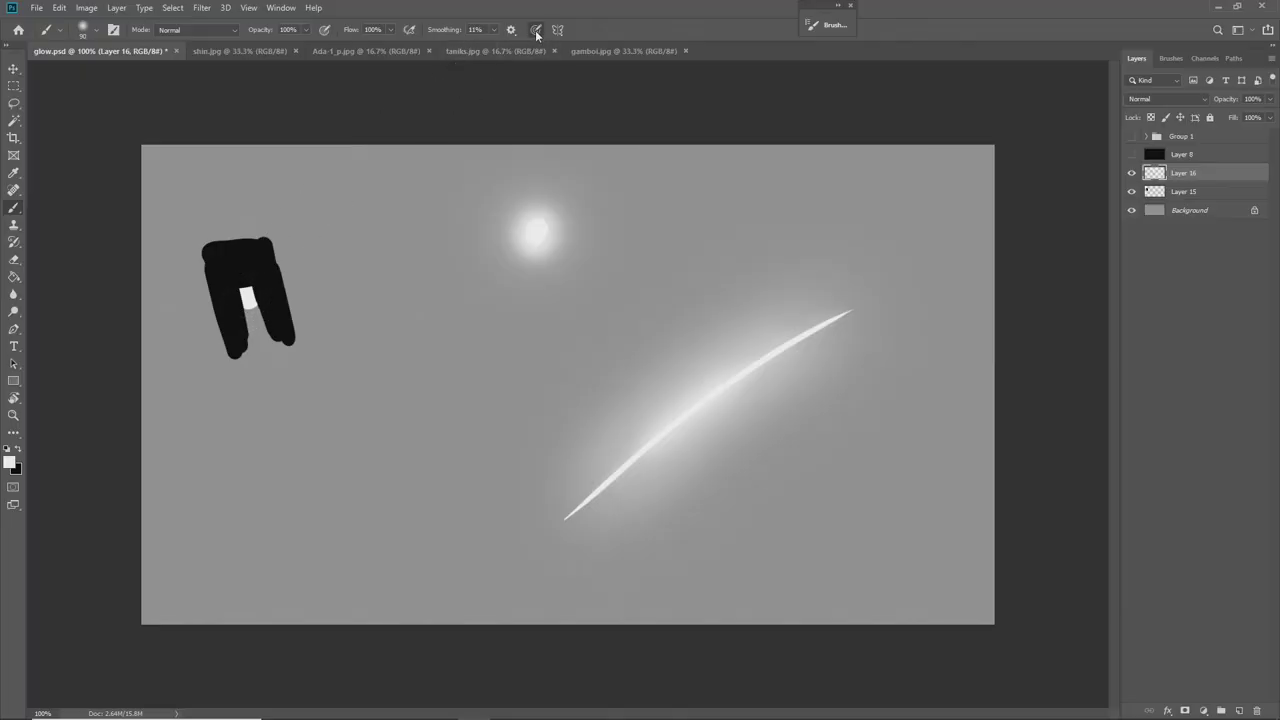
Paint a soft glow over the white patch in the black shape at 53% opacity and 47% flow, undoing the oversized stroke
{"action": "left_click_drag", "start_coordinate": [249, 301], "coordinate": [250, 313]}
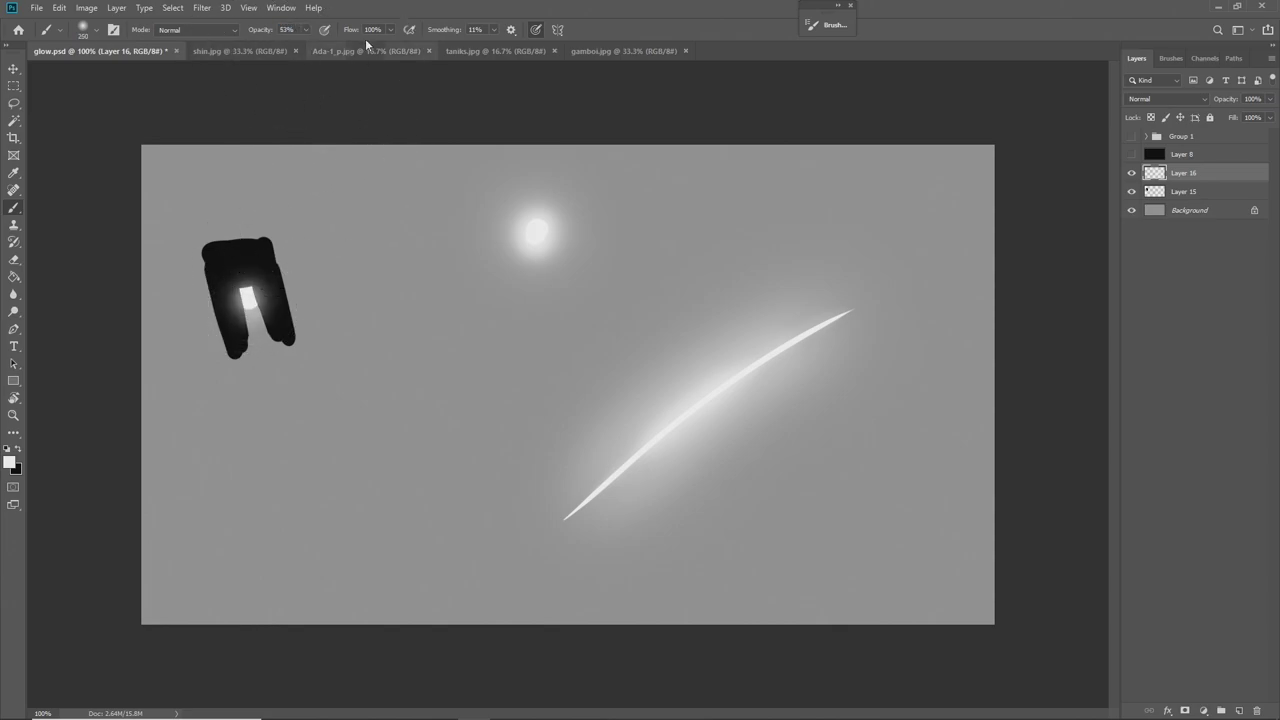
{"action": "left_click", "coordinate": [248, 295]}
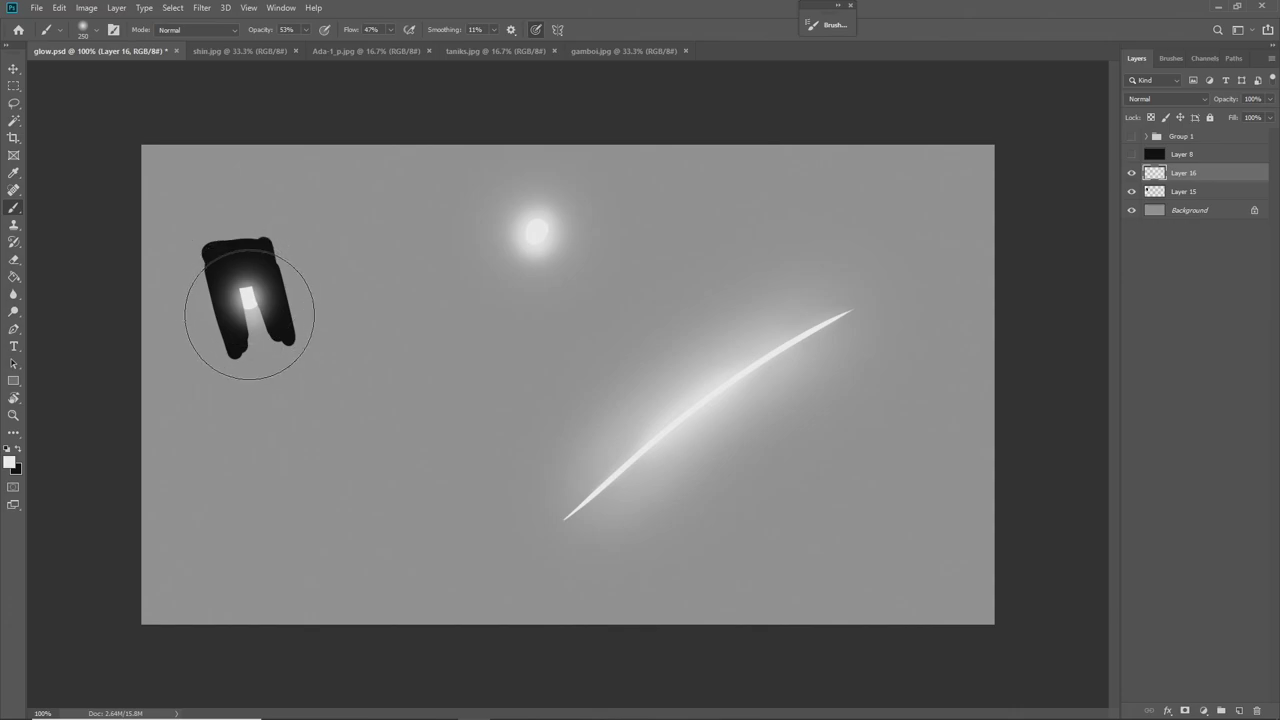
{"action": "left_click_drag", "start_coordinate": [257, 340], "coordinate": [245, 285]}
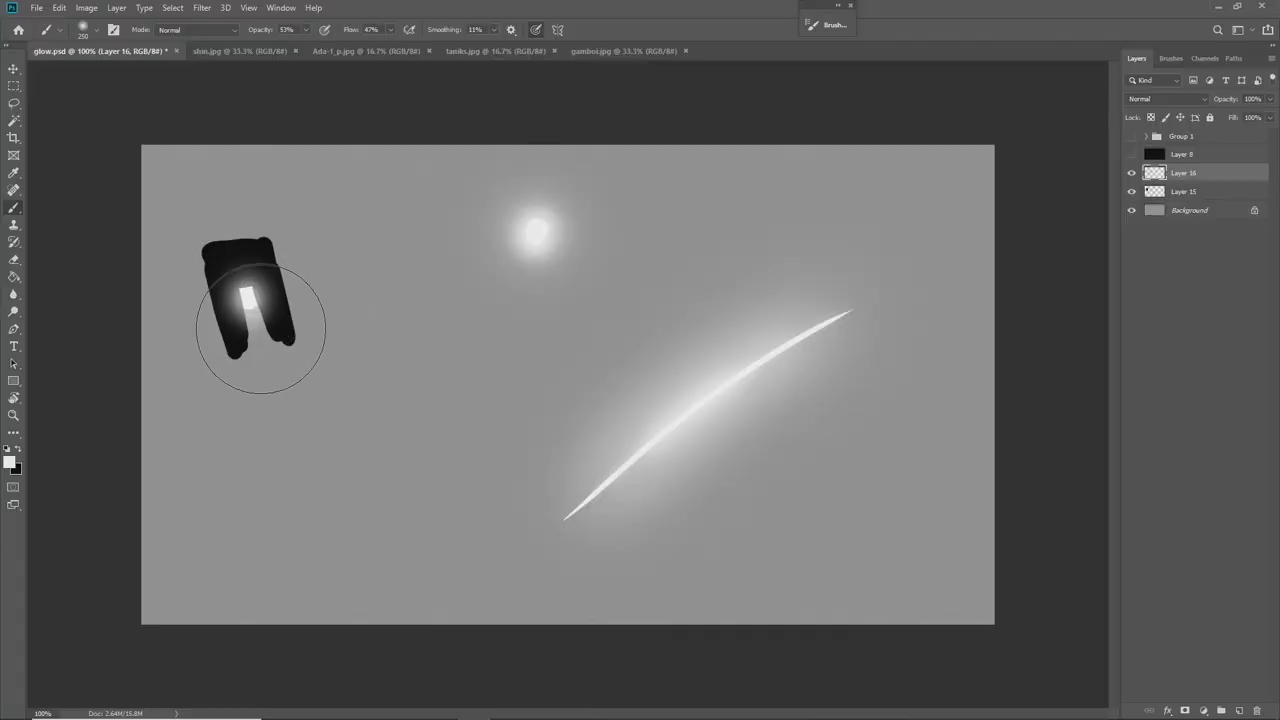
{"action": "mouse_move", "coordinate": [274, 323]}
{"action": "left_mouse_down"}
{"action": "mouse_move", "coordinate": [219, 344]}
{"action": "mouse_move", "coordinate": [333, 334]}
{"action": "mouse_move", "coordinate": [371, 359]}
{"action": "left_mouse_up"}
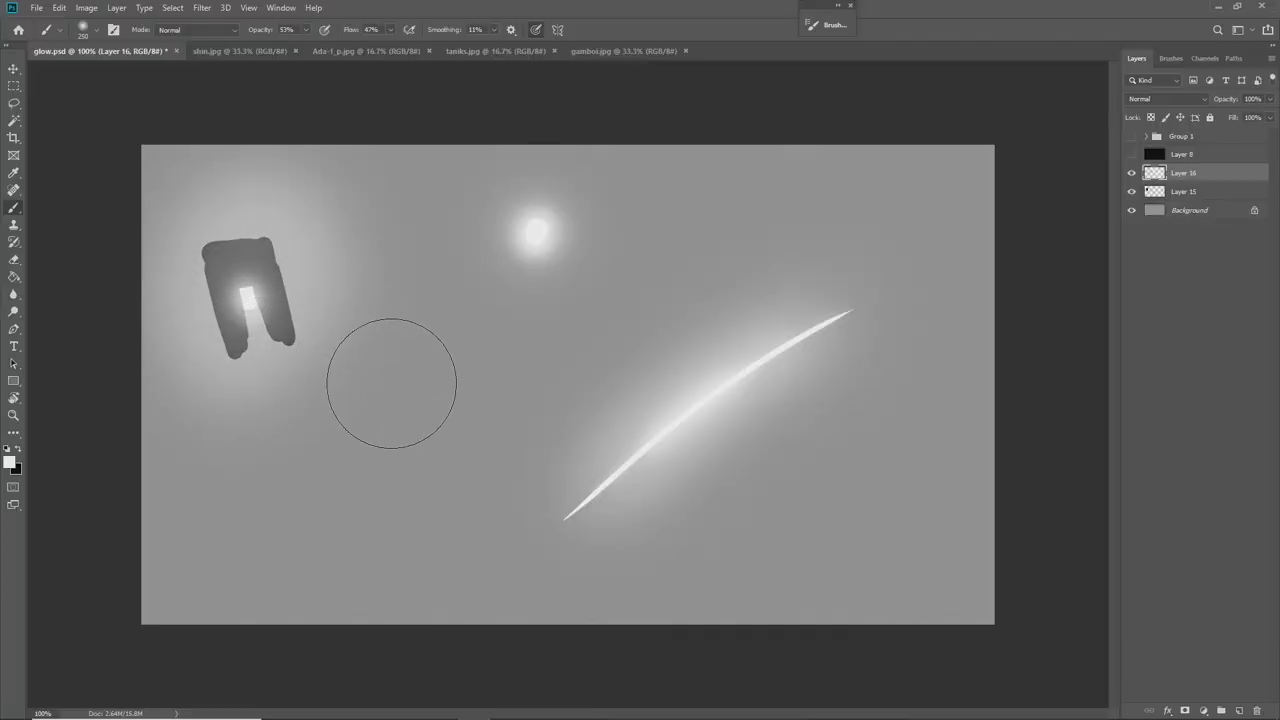
{"action": "key", "text": "ctrl+z"}
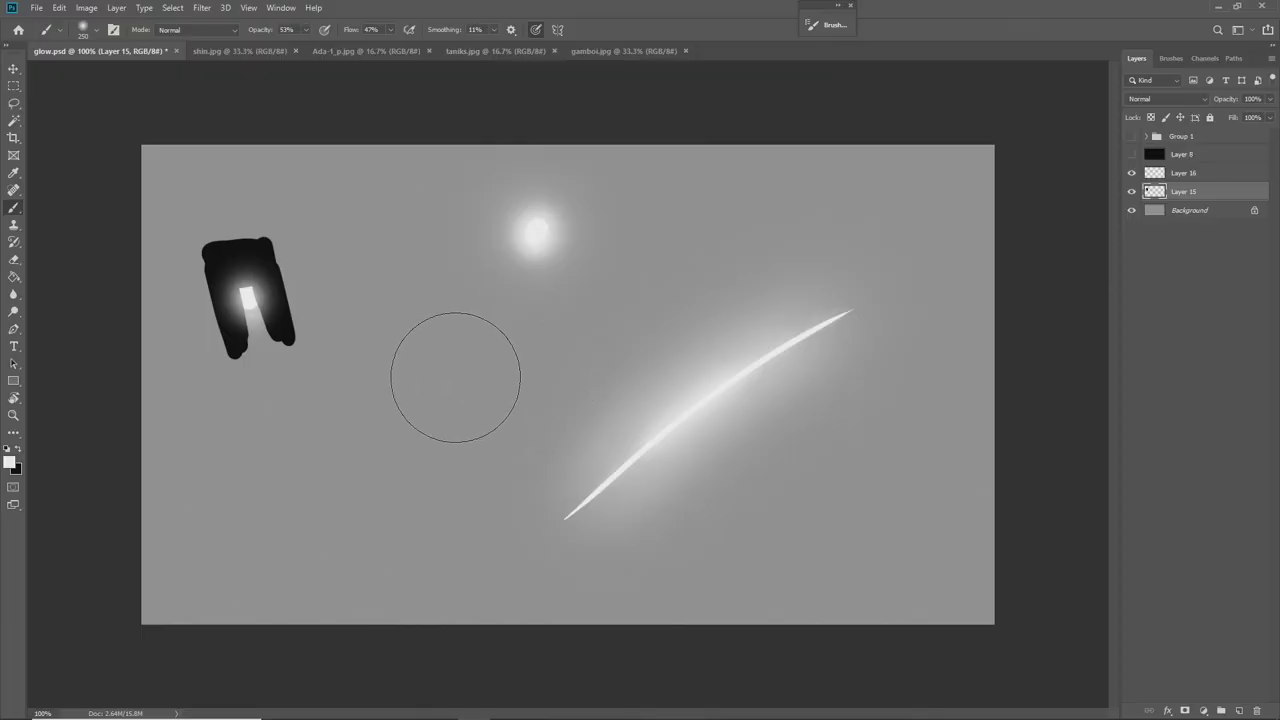
Fill the black shape's gap on Layer 15 using Hard Round Pressure Size, and paint its glow on Layer 16 black
{"action": "key", "text": "x"}
{"action": "right_click", "coordinate": [532, 351]}
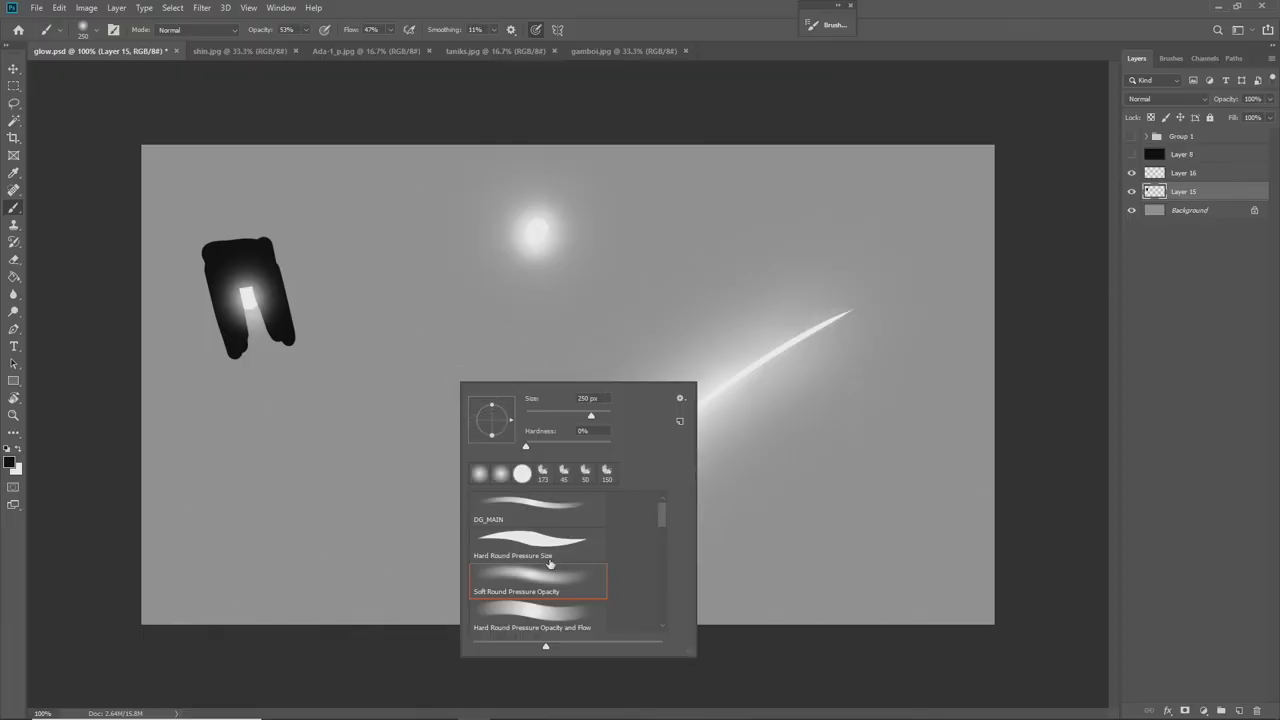
{"action": "left_click", "coordinate": [549, 560]}
{"action": "key", "text": "Return"}
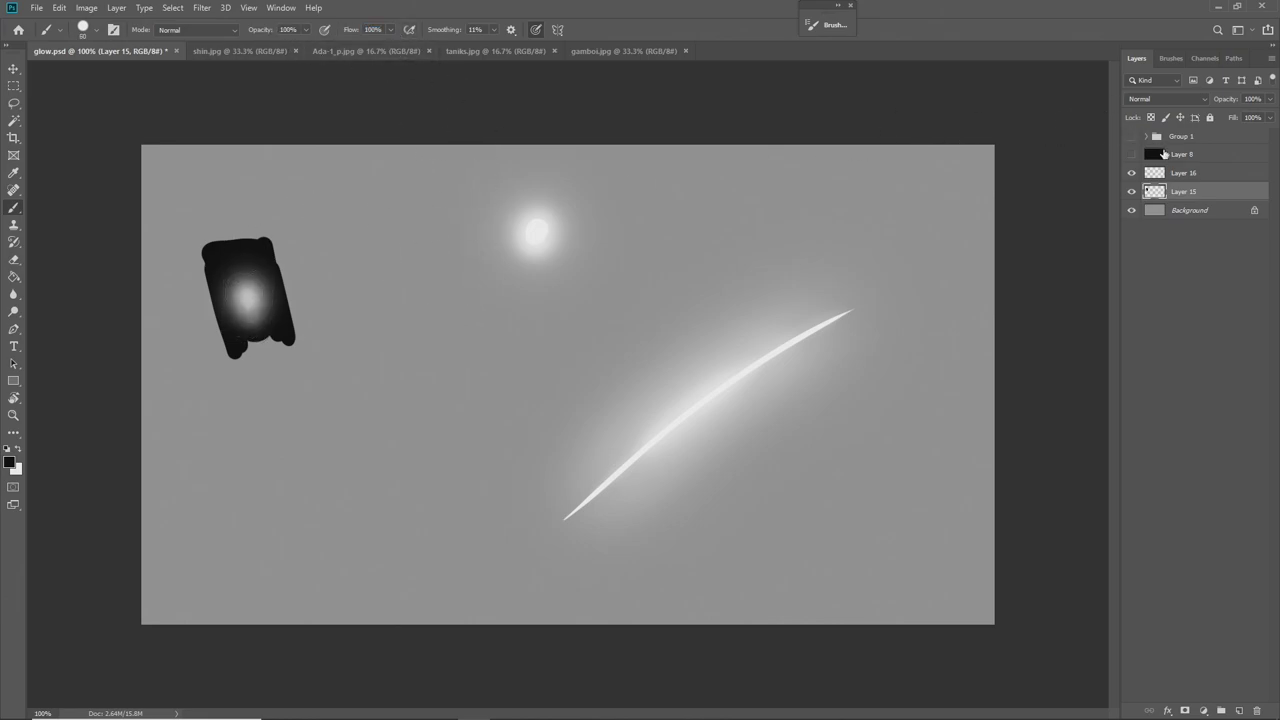
{"action": "left_click", "coordinate": [1186, 174]}
{"action": "left_click_drag", "start_coordinate": [286, 271], "coordinate": [240, 320]}
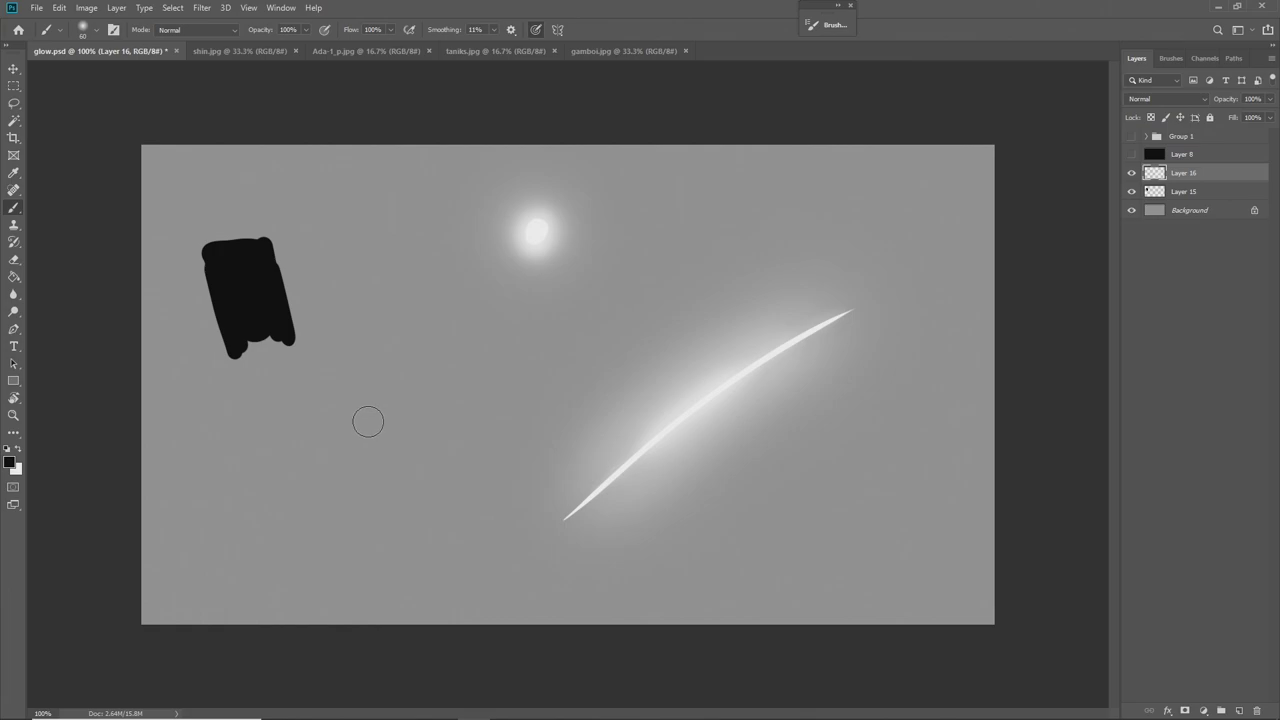
Paint a thin white line down the black block's right edge on Layer 16 with a hard round brush
{"action": "right_click", "coordinate": [405, 398]}
{"action": "left_click", "coordinate": [502, 554]}
{"action": "key", "text": "Return"}
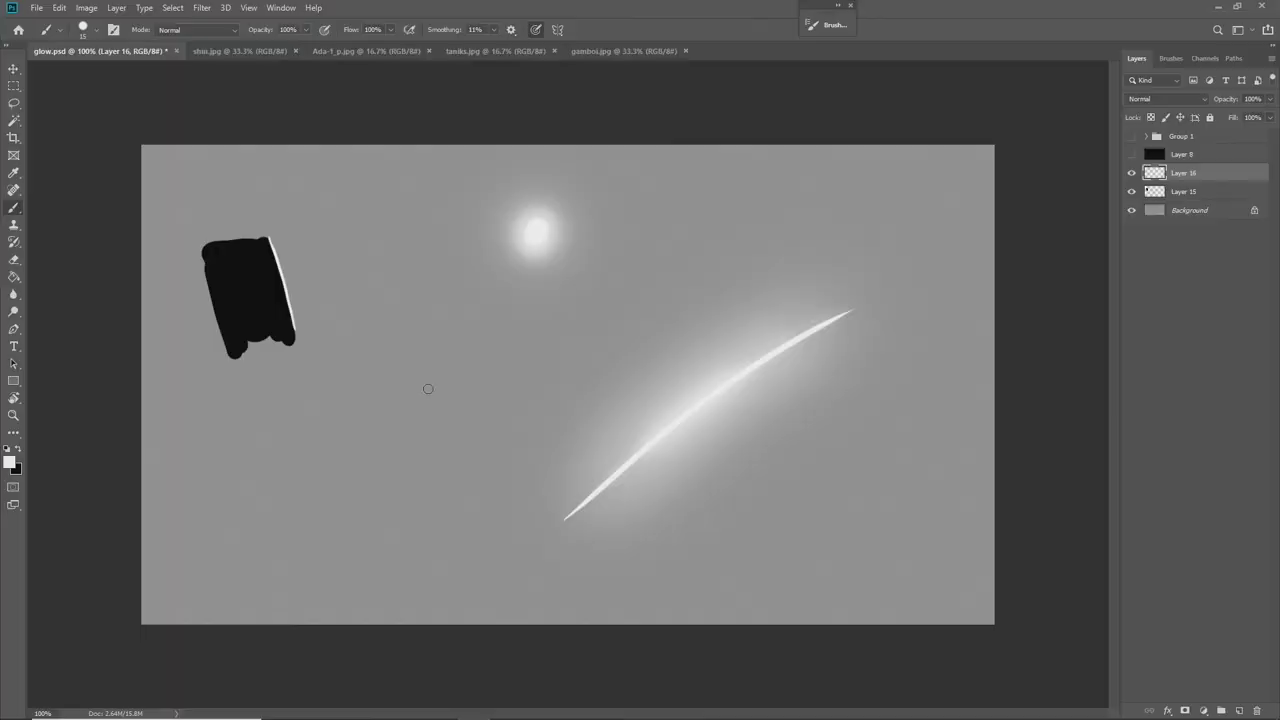
Paint a soft white glow over the black block's bright edge line with a soft brush
{"action": "right_click", "coordinate": [416, 372]}
{"action": "key", "text": "bracketleft"}
{"action": "key", "text": "bracketleft"}
{"action": "mouse_move", "coordinate": [274, 244]}
{"action": "left_mouse_down"}
{"action": "mouse_move", "coordinate": [292, 315]}
{"action": "mouse_move", "coordinate": [274, 225]}
{"action": "left_mouse_up"}
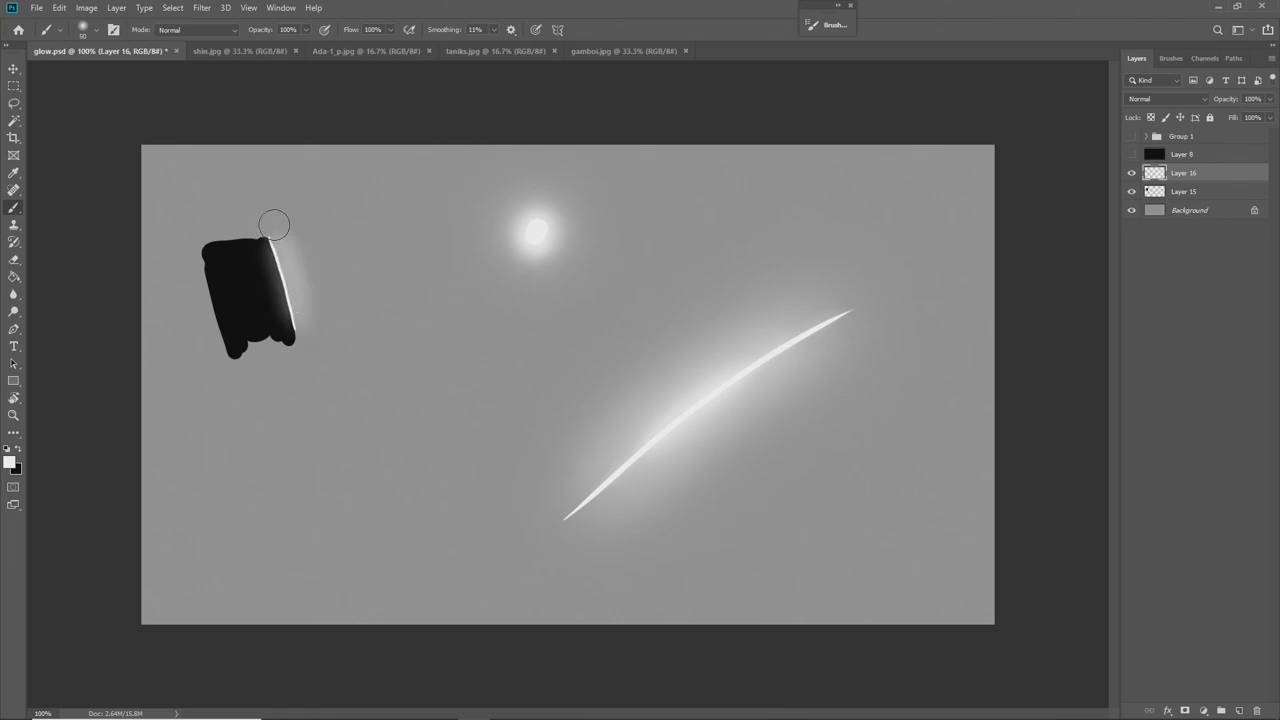
Turn on pressure-controlled brush size and strengthen the glow along the block's edge with a 100 px soft brush
{"action": "left_click", "coordinate": [538, 32]}
{"action": "mouse_move", "coordinate": [270, 237]}
{"action": "left_mouse_down"}
{"action": "mouse_move", "coordinate": [299, 334]}
{"action": "mouse_move", "coordinate": [270, 237]}
{"action": "left_mouse_up"}
{"action": "key", "text": "bracketright"}
{"action": "key", "text": "bracketright"}
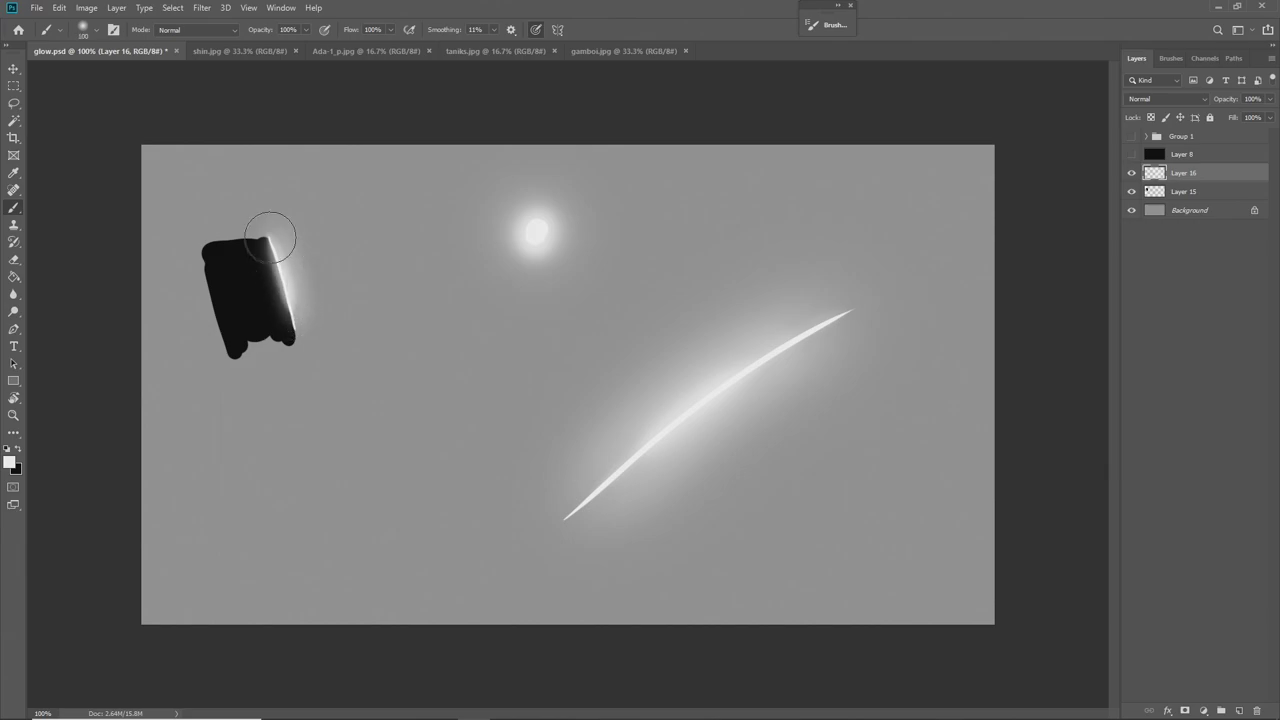
{"action": "left_click_drag", "start_coordinate": [292, 332], "coordinate": [270, 238]}
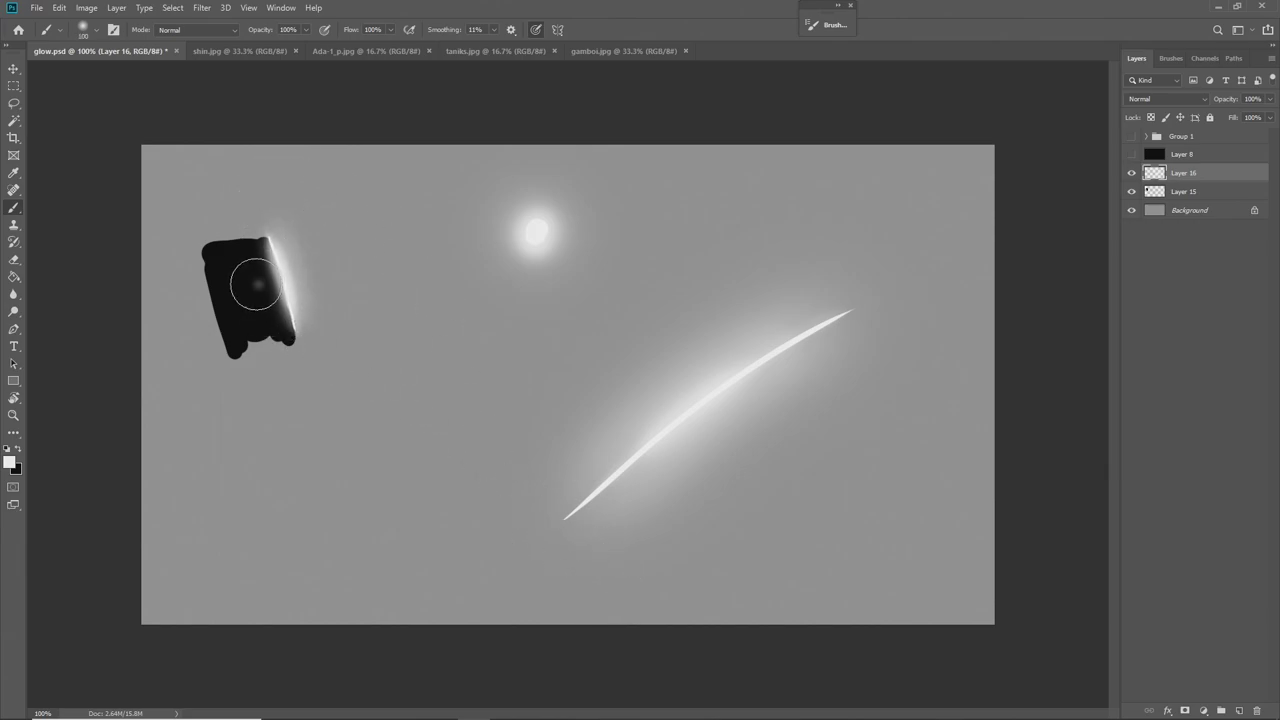
Try soft white strokes across the whole black block, and undo them
{"action": "left_click_drag", "start_coordinate": [256, 284], "coordinate": [252, 280]}
{"action": "key", "text": "ctrl+z"}
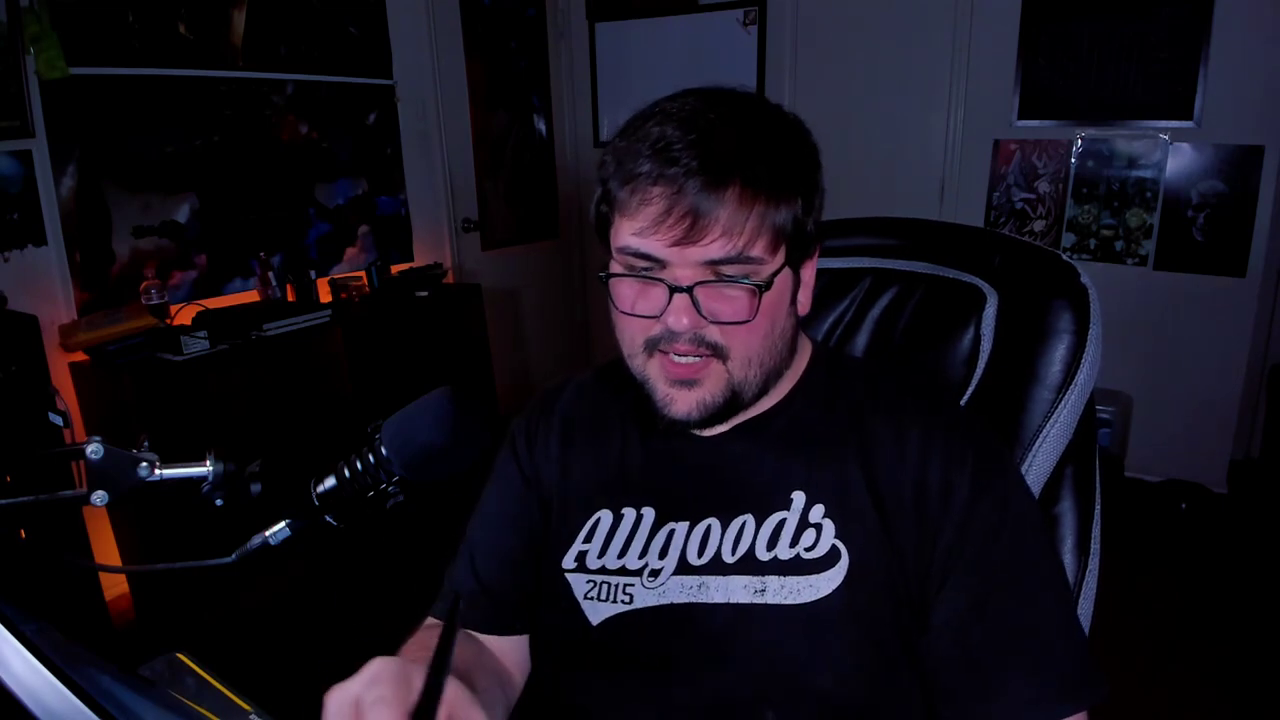
{"action": "mouse_move", "coordinate": [274, 245]}
{"action": "left_mouse_down"}
{"action": "mouse_move", "coordinate": [294, 299]}
{"action": "mouse_move", "coordinate": [252, 235]}
{"action": "mouse_move", "coordinate": [222, 267]}
{"action": "mouse_move", "coordinate": [232, 348]}
{"action": "left_mouse_up"}
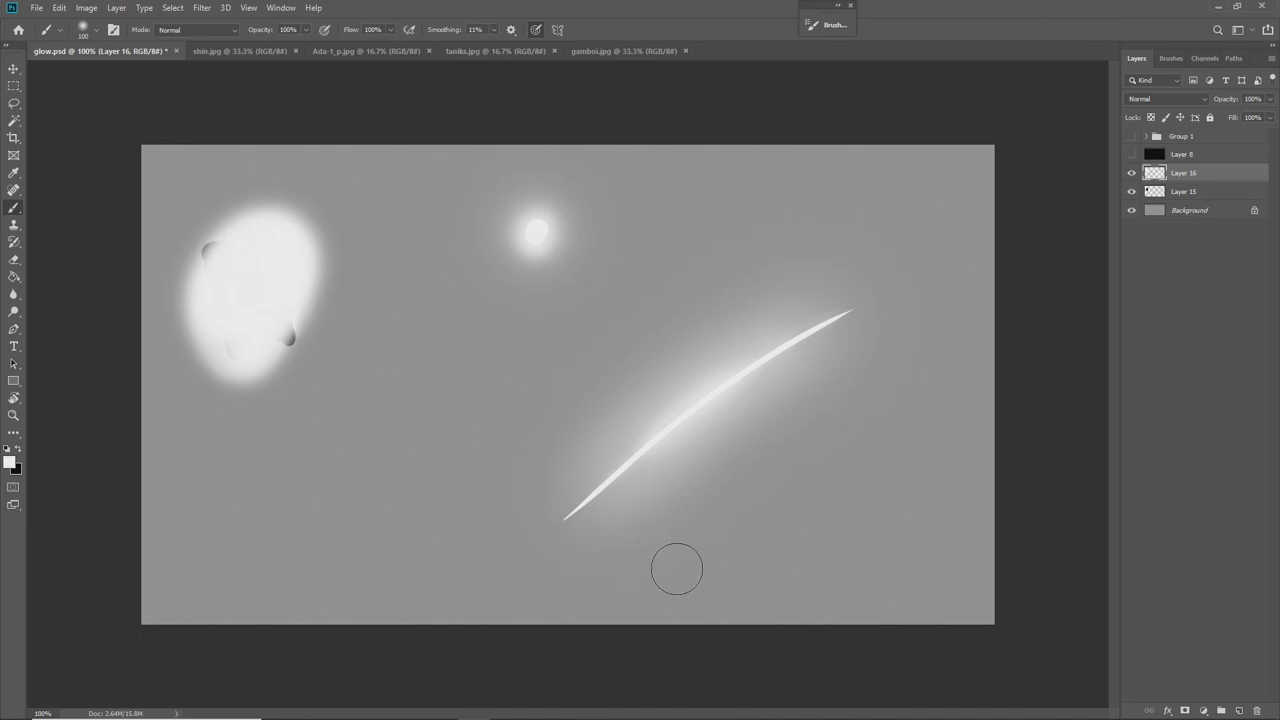
{"action": "key", "text": "ctrl+z"}
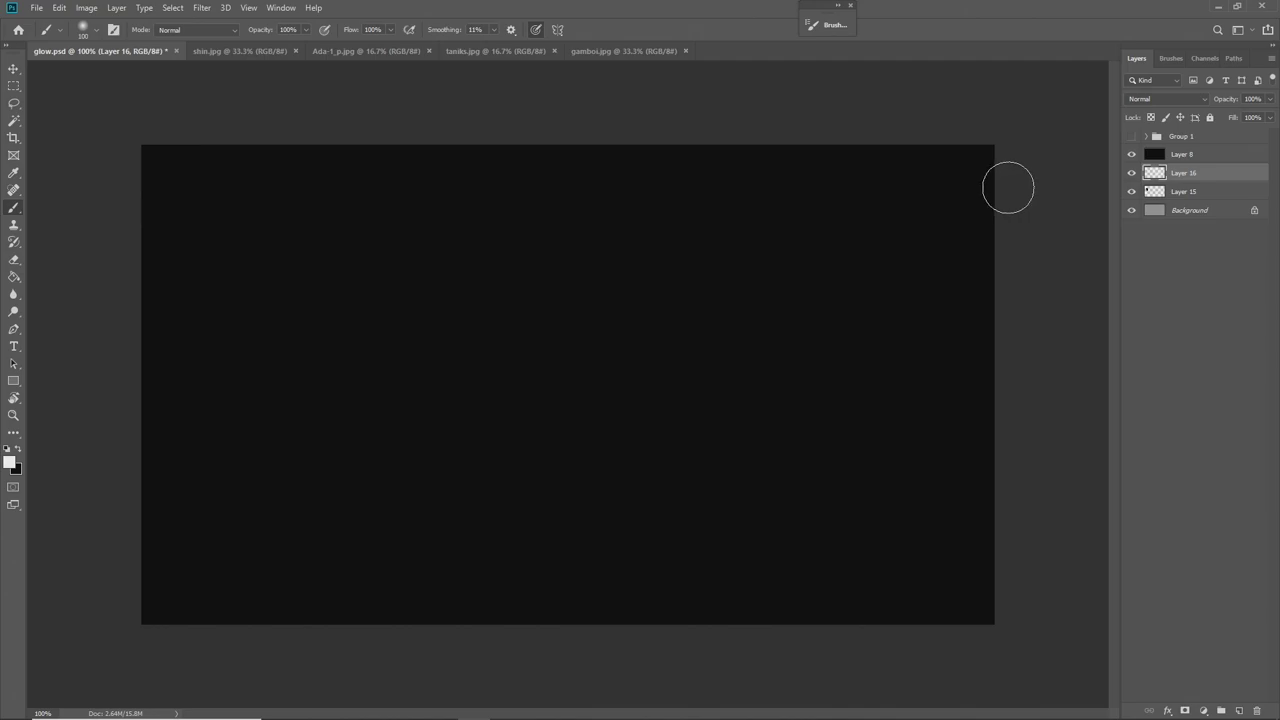
Expand Group 1 and show Layers 8 to 11 of the teal cloud and star scene, comparing it with the glow examples
{"action": "left_click", "coordinate": [1147, 137]}
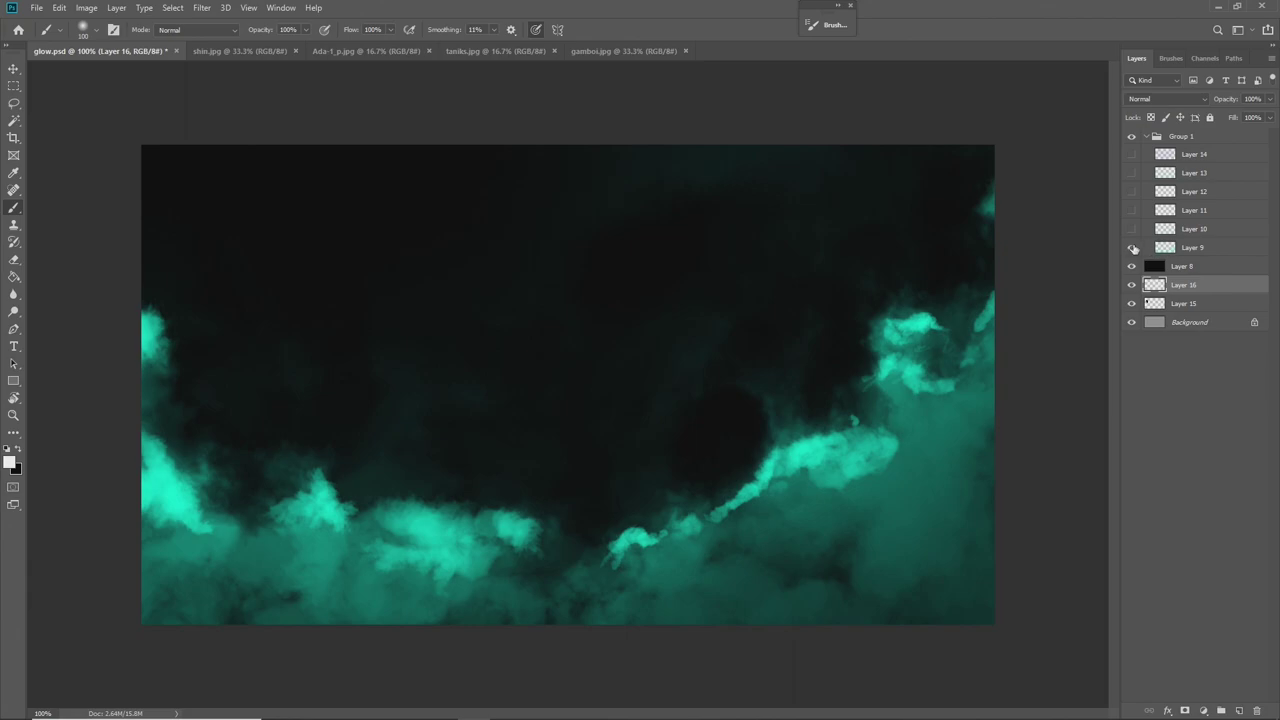
{"action": "left_click", "coordinate": [1133, 249]}
{"action": "left_click", "coordinate": [1133, 249]}
{"action": "left_click", "coordinate": [1132, 230]}
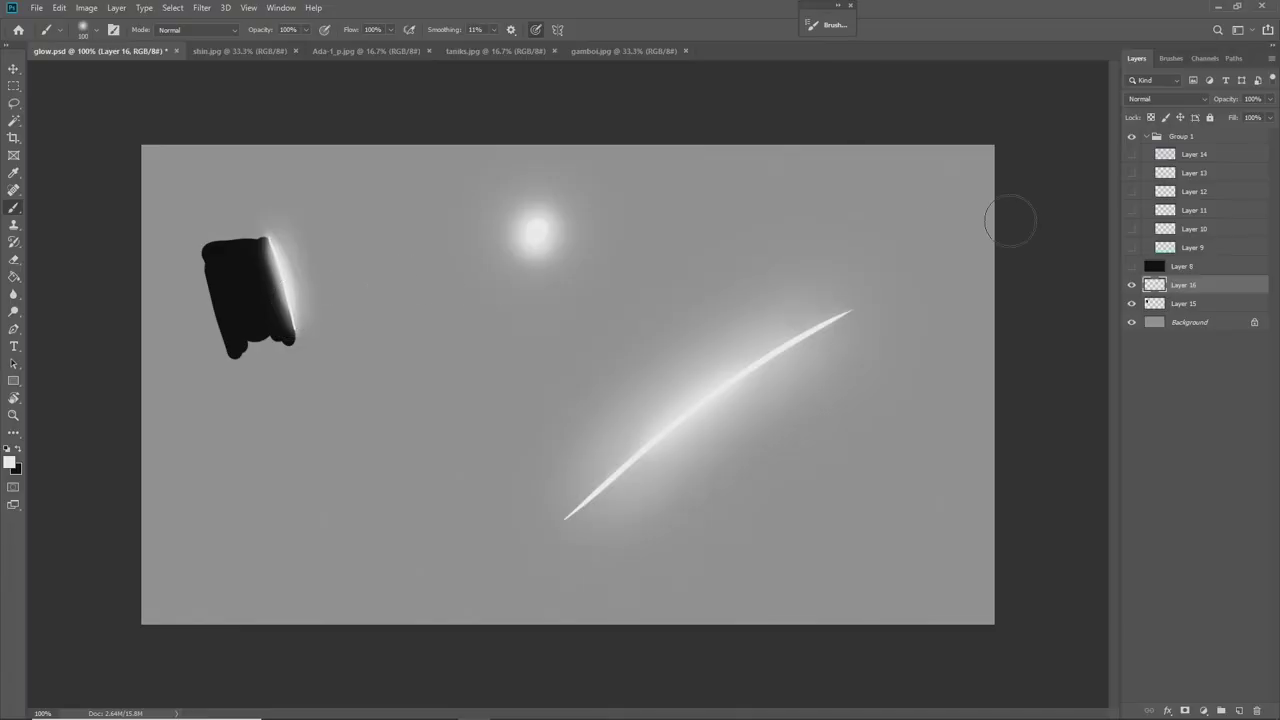
{"action": "left_click_drag", "start_coordinate": [1134, 267], "coordinate": [1133, 212]}
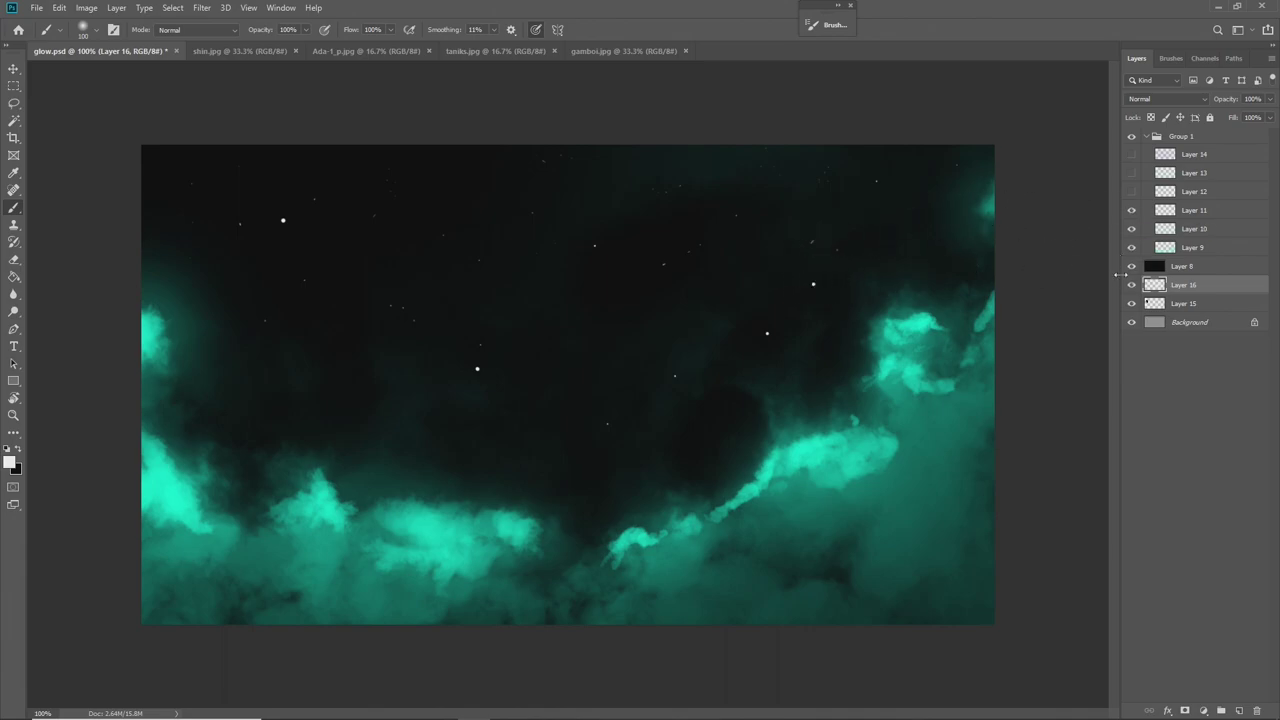
{"action": "left_click_drag", "start_coordinate": [1133, 229], "coordinate": [1133, 210]}
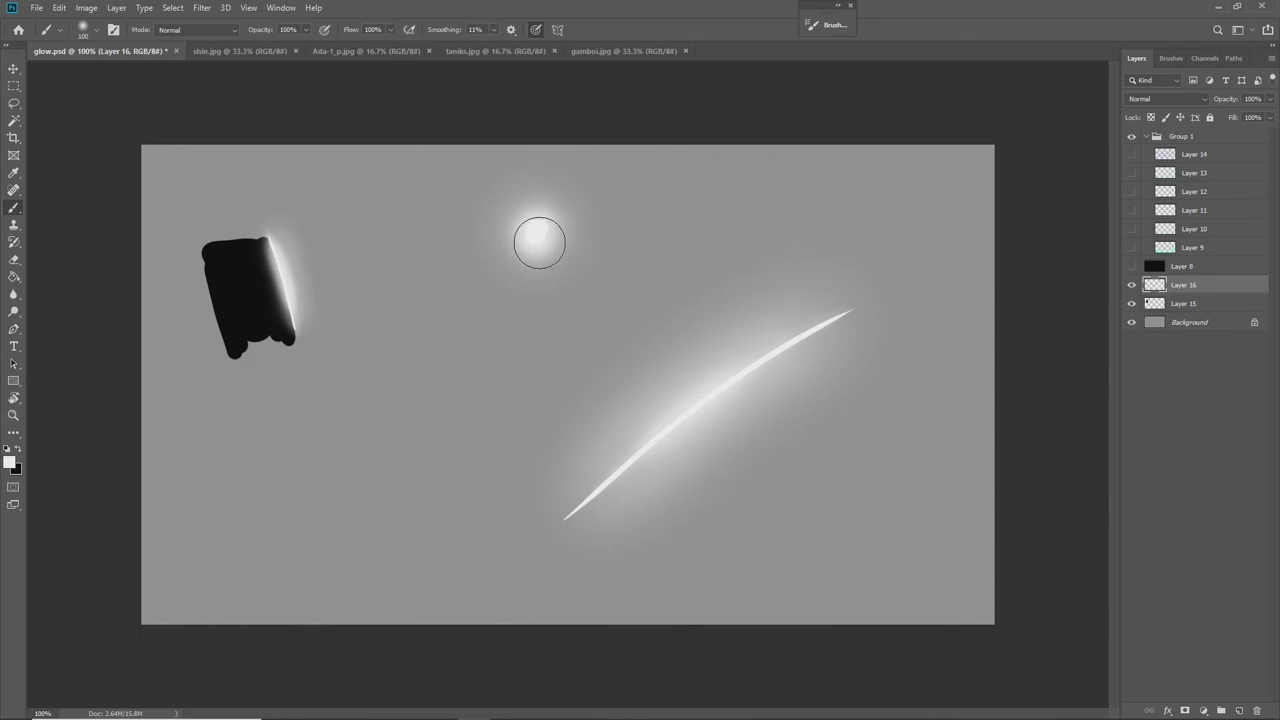
{"action": "left_click_drag", "start_coordinate": [1132, 266], "coordinate": [1132, 210]}
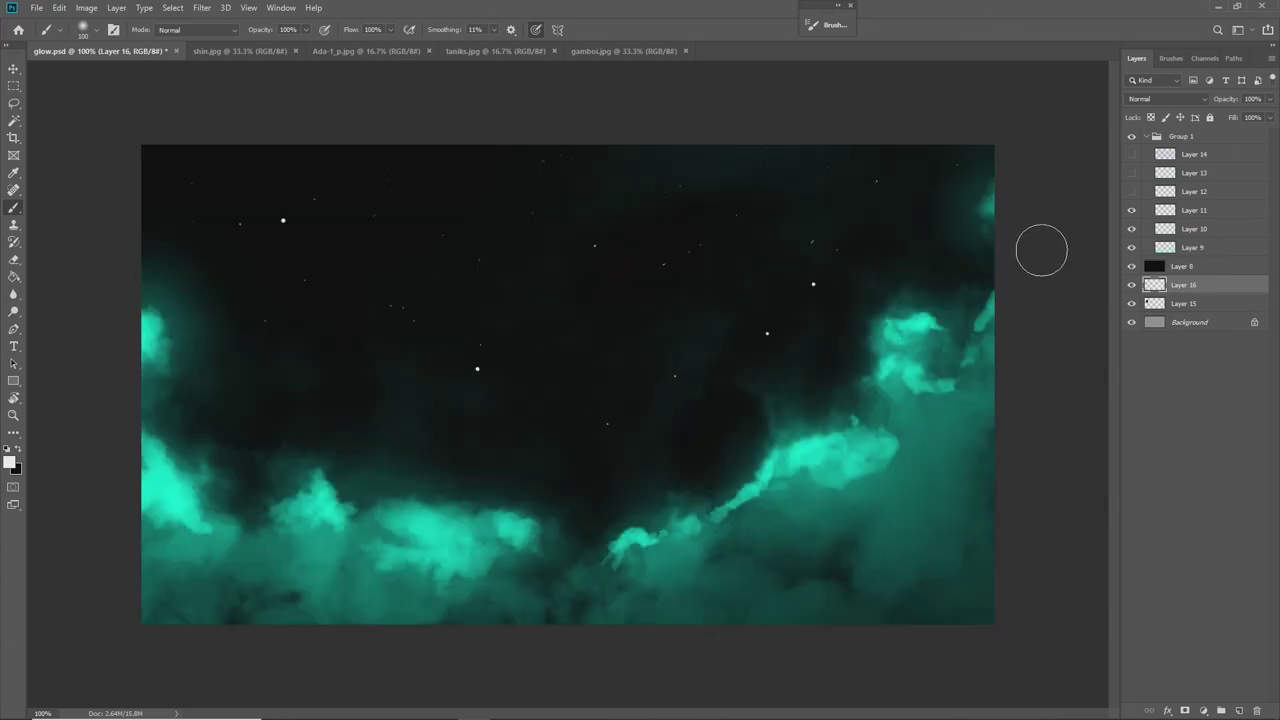
Make Layer 12 in Group 1 the active layer and show it over the stars
{"action": "left_click", "coordinate": [1176, 212]}
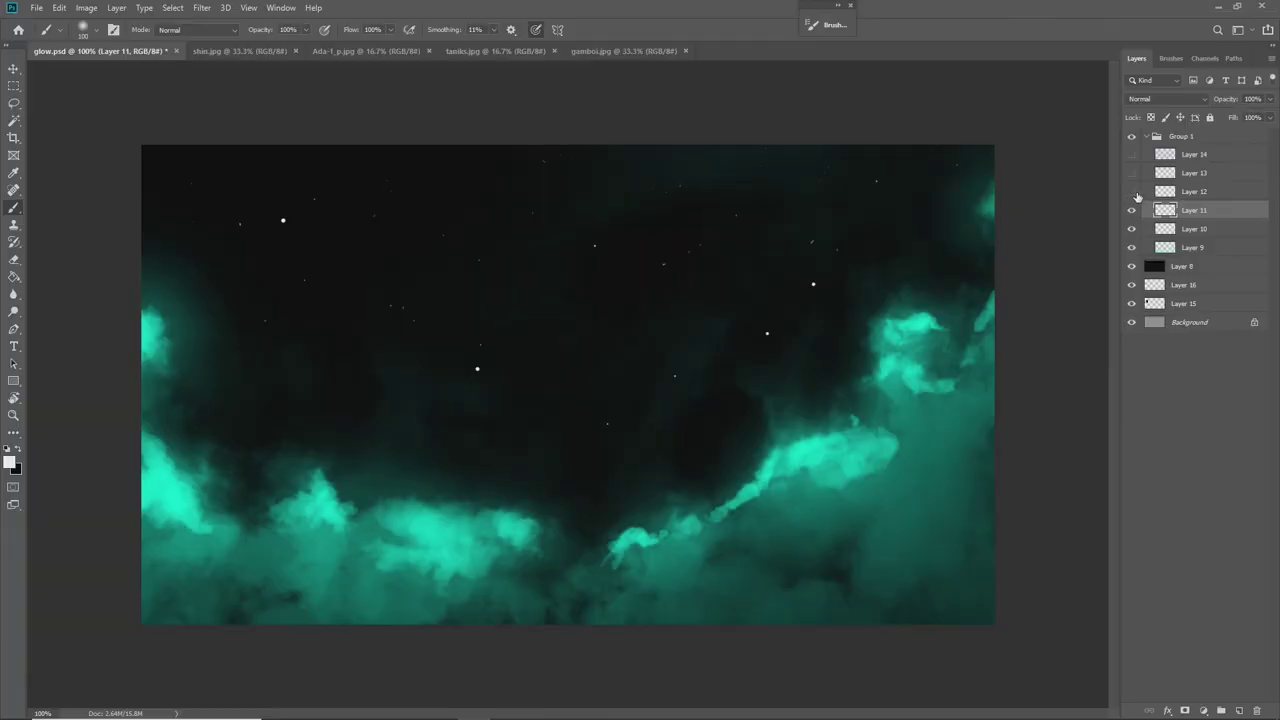
{"action": "left_click", "coordinate": [1180, 192]}
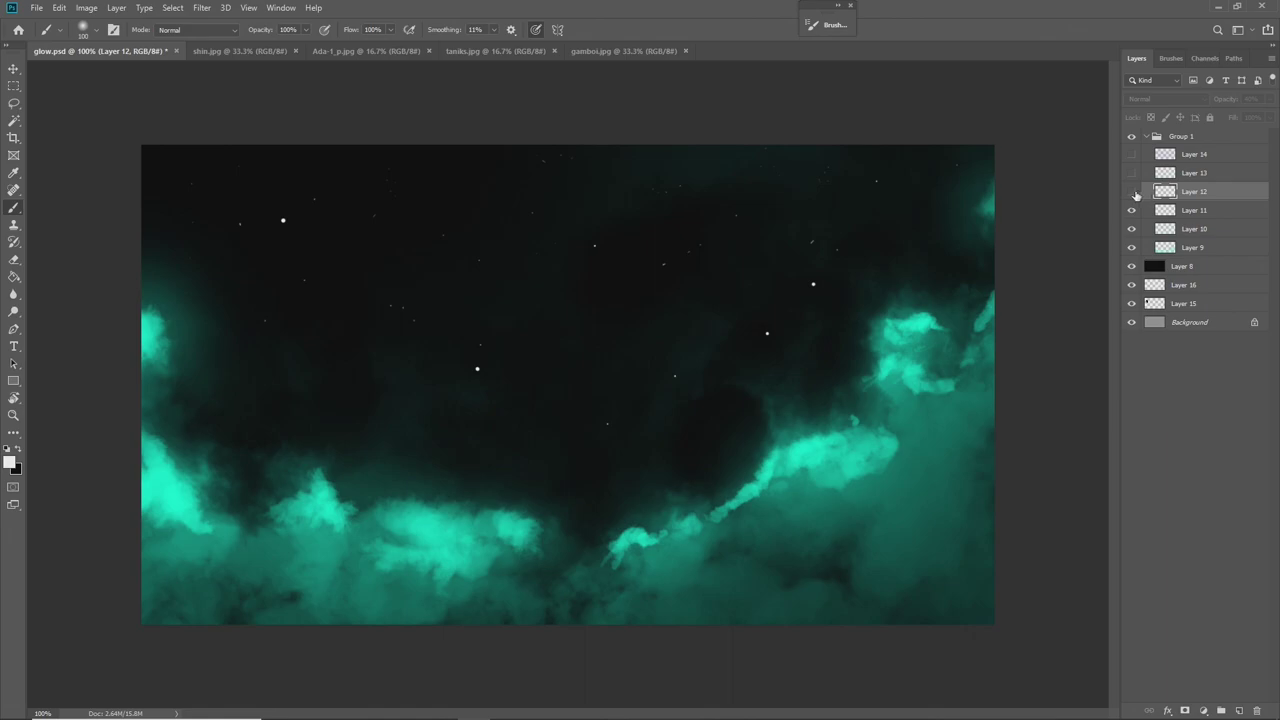
{"action": "left_click", "coordinate": [1132, 192]}
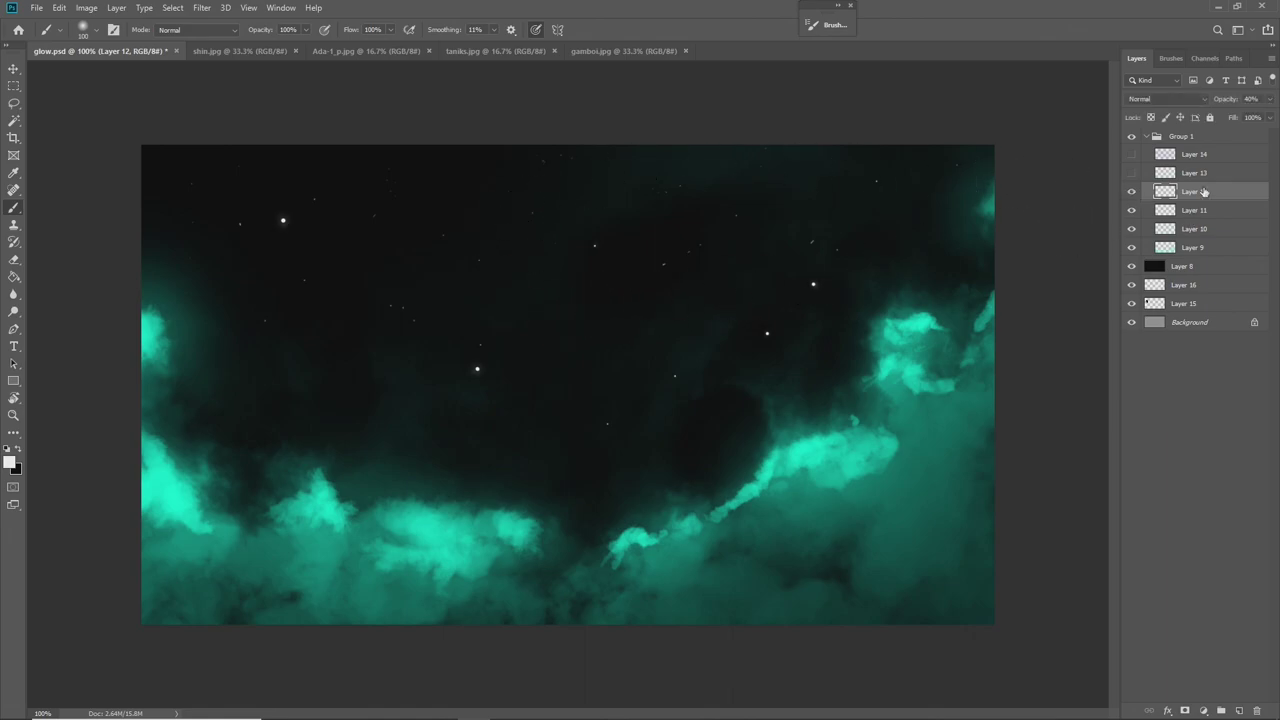
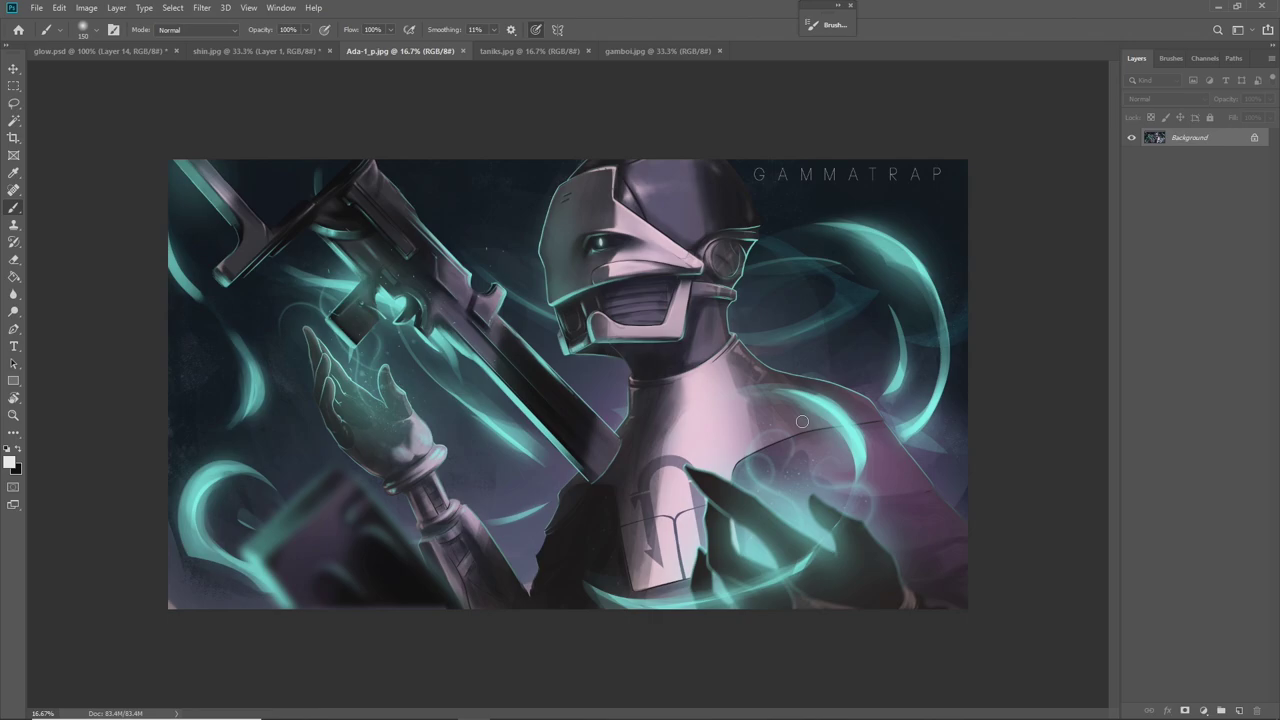
Switch to the taniks.jpg document and add a new layer above its Background
{"action": "left_click", "coordinate": [540, 54]}
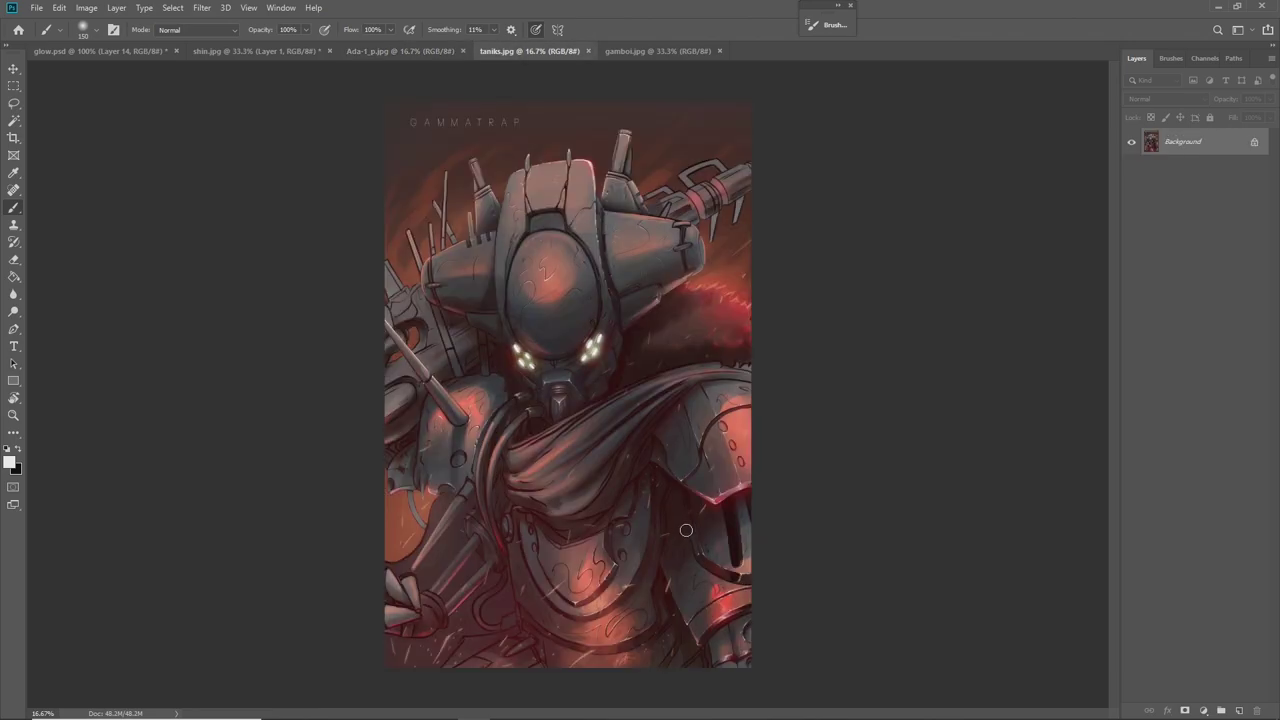
{"action": "left_click", "coordinate": [1239, 710]}
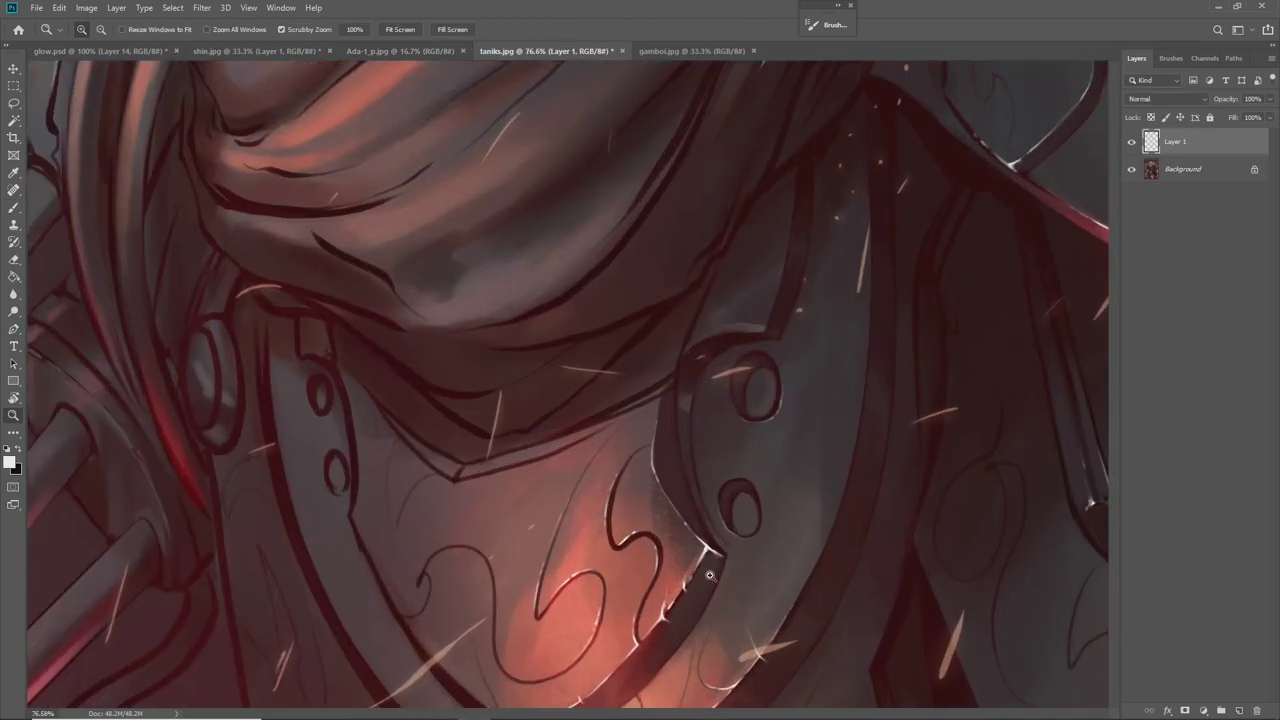
{"action": "scroll", "coordinate": [719, 514], "scroll_direction": "down", "scroll_amount": 3}
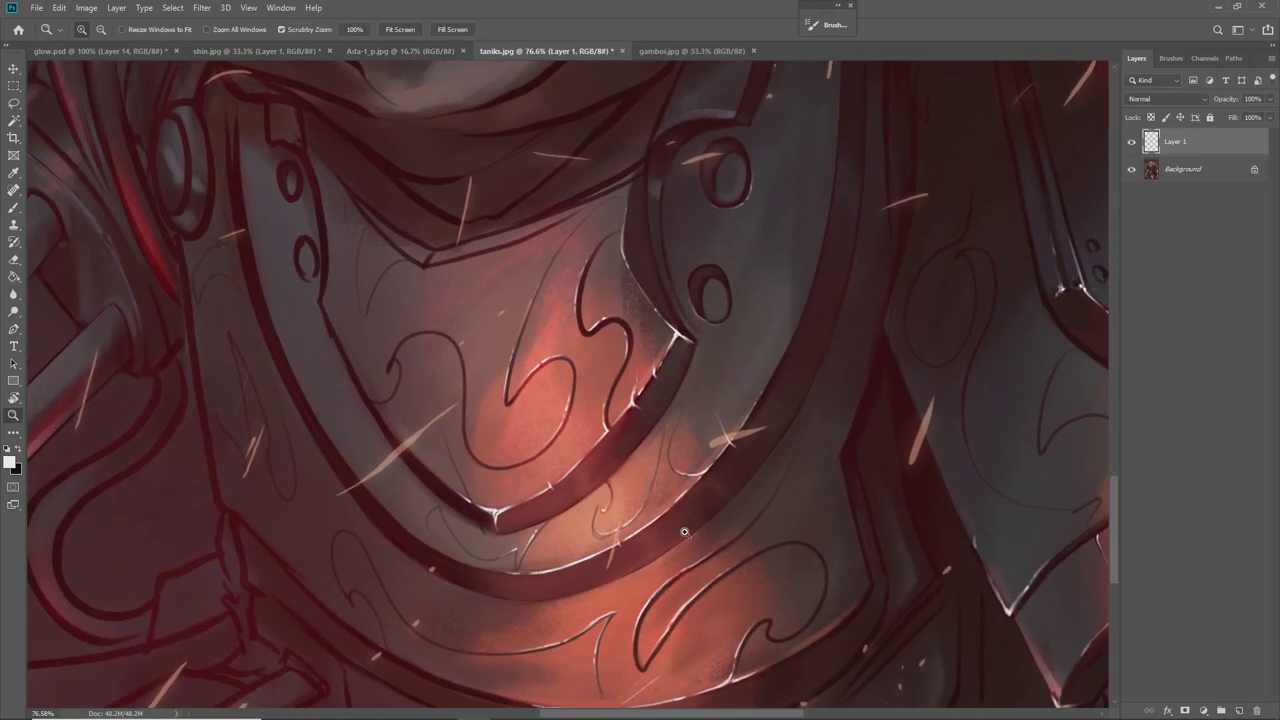
{"action": "left_click_drag", "start_coordinate": [684, 532], "coordinate": [676, 534]}
{"action": "left_click_drag", "start_coordinate": [682, 393], "coordinate": [681, 362]}
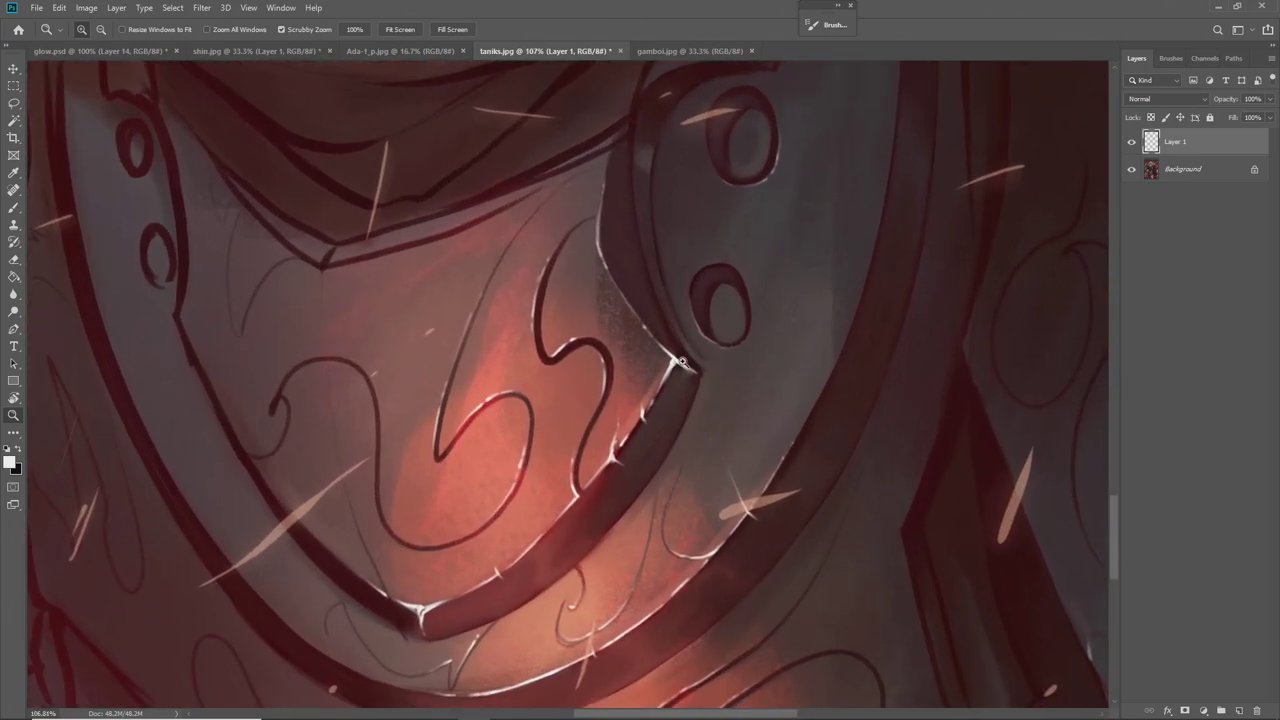
Examine the rim highlights on the chest plate and along the shoulder plate's lower edge
{"action": "left_click_drag", "start_coordinate": [562, 551], "coordinate": [609, 394]}
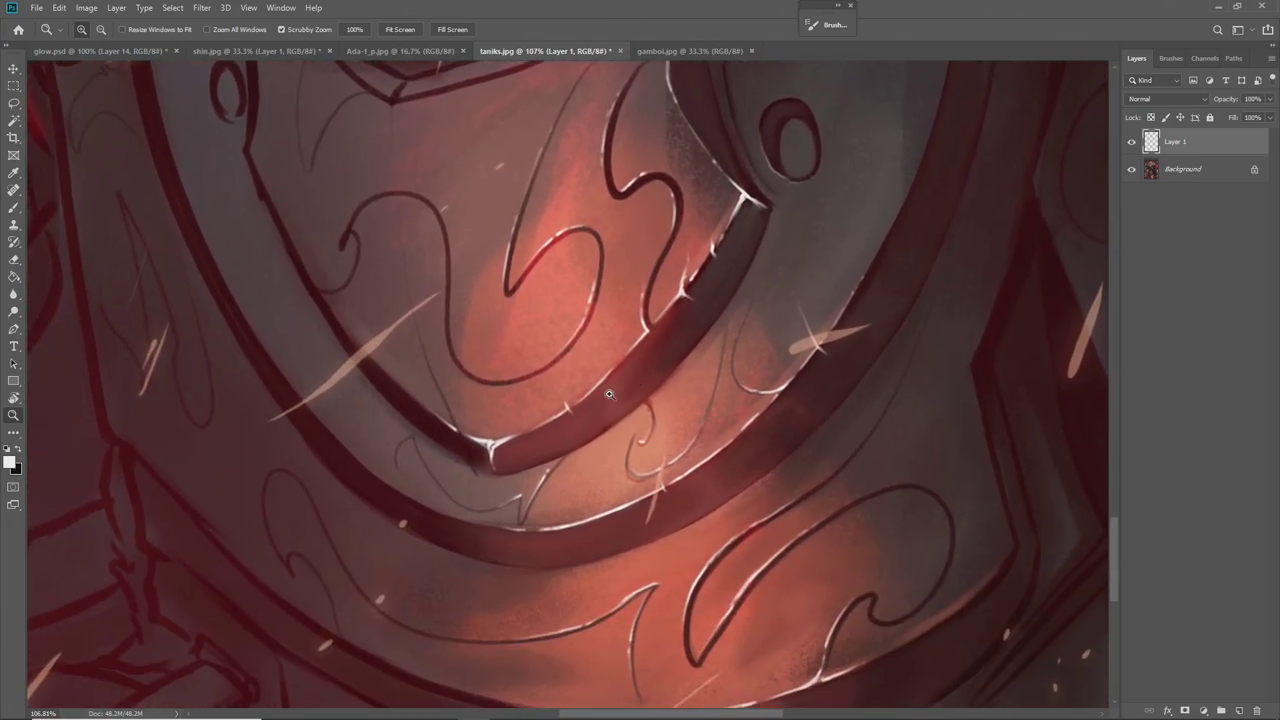
{"action": "left_click_drag", "start_coordinate": [579, 461], "coordinate": [500, 680]}
{"action": "left_click_drag", "start_coordinate": [770, 200], "coordinate": [686, 509]}
{"action": "left_click_drag", "start_coordinate": [960, 380], "coordinate": [674, 449]}
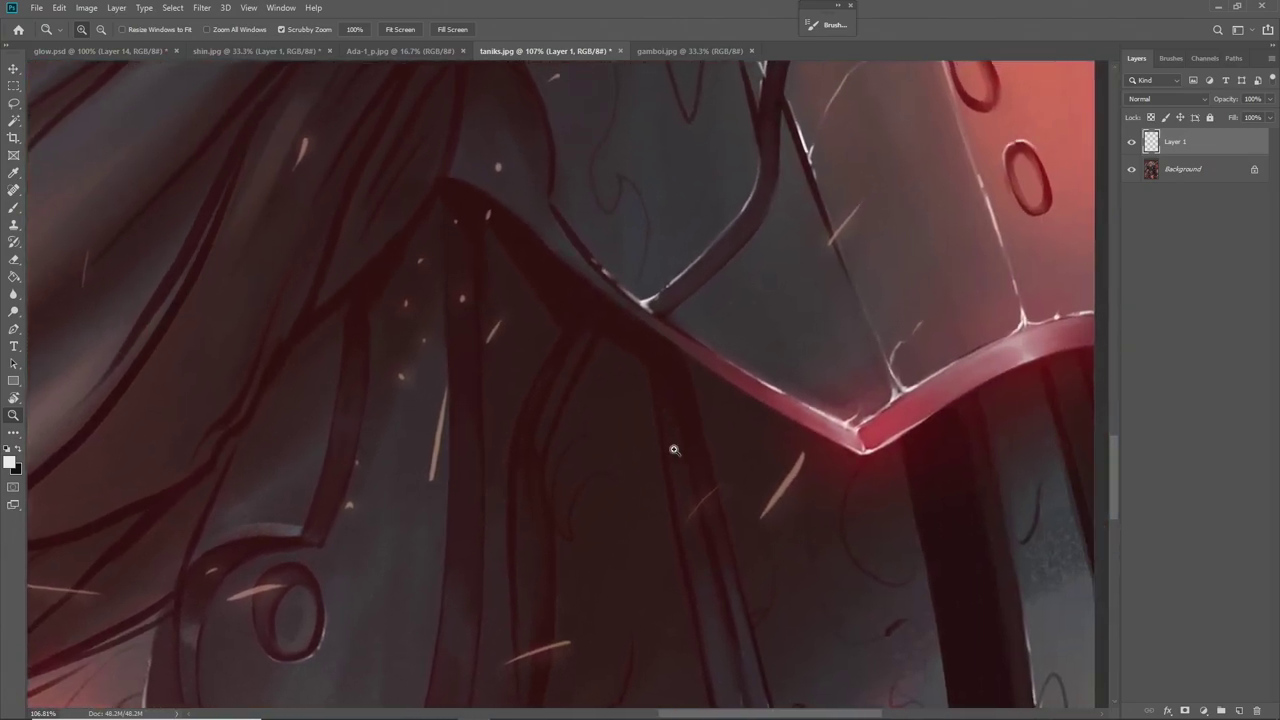
{"action": "left_click_drag", "start_coordinate": [748, 428], "coordinate": [718, 436]}
{"action": "left_click_drag", "start_coordinate": [776, 357], "coordinate": [723, 540]}
{"action": "left_click_drag", "start_coordinate": [760, 606], "coordinate": [820, 603]}
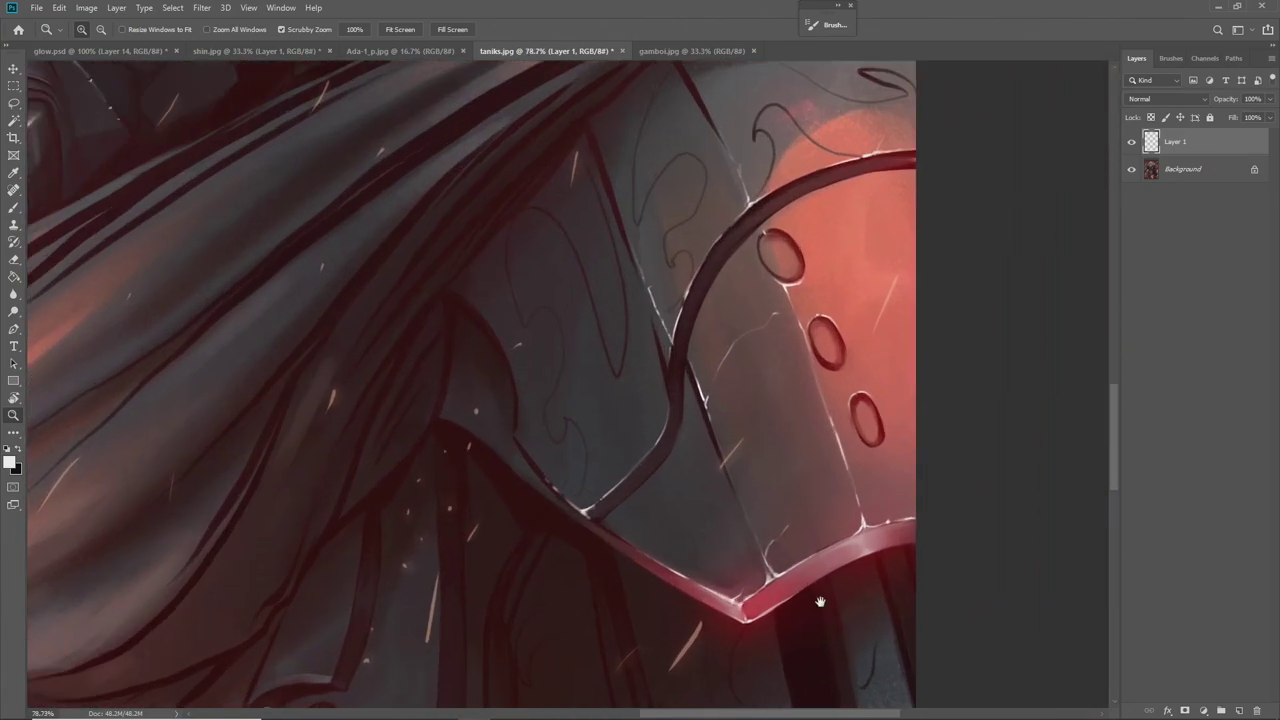
{"action": "left_click_drag", "start_coordinate": [707, 555], "coordinate": [806, 625]}
{"action": "left_click_drag", "start_coordinate": [340, 244], "coordinate": [716, 469]}
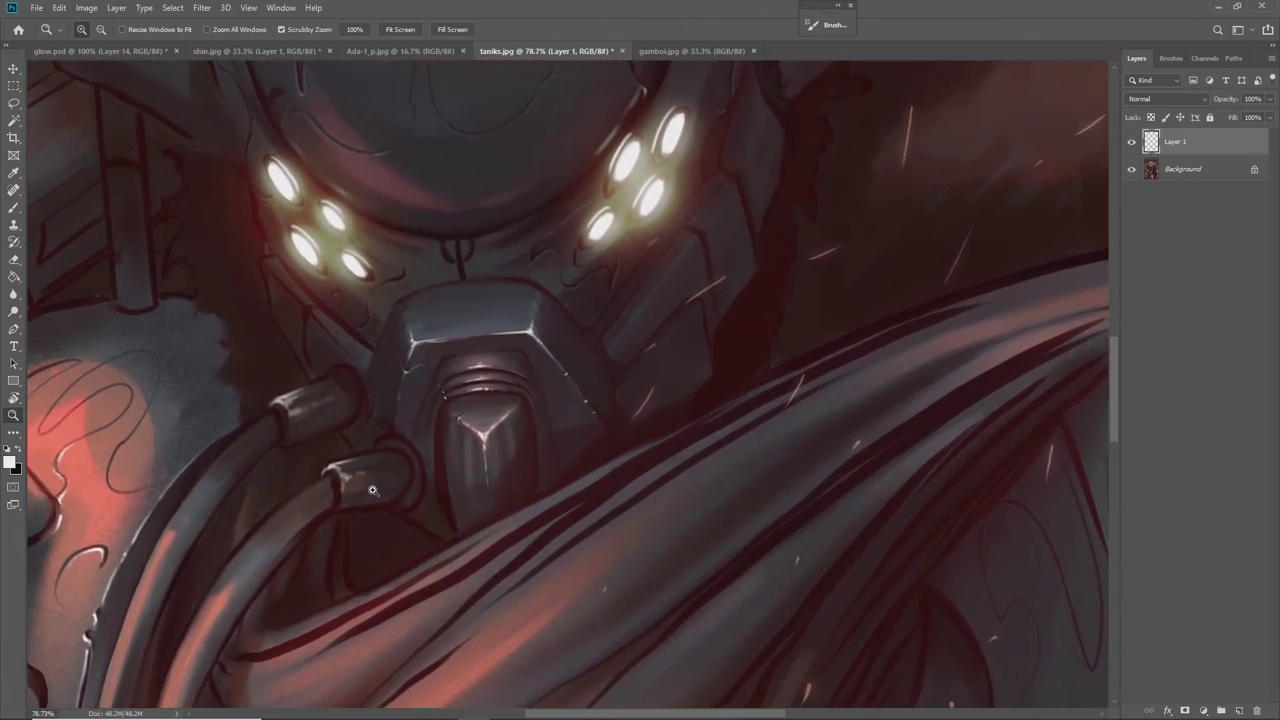
Examine the mask, glowing eyes and helmet up close, and then the whole illustration
{"action": "left_click_drag", "start_coordinate": [446, 505], "coordinate": [691, 383]}
{"action": "left_click_drag", "start_coordinate": [654, 483], "coordinate": [590, 485]}
{"action": "left_click_drag", "start_coordinate": [715, 566], "coordinate": [620, 675]}
{"action": "left_click_drag", "start_coordinate": [708, 565], "coordinate": [640, 663]}
{"action": "left_click_drag", "start_coordinate": [720, 520], "coordinate": [654, 657]}
{"action": "left_click_drag", "start_coordinate": [676, 562], "coordinate": [598, 488]}
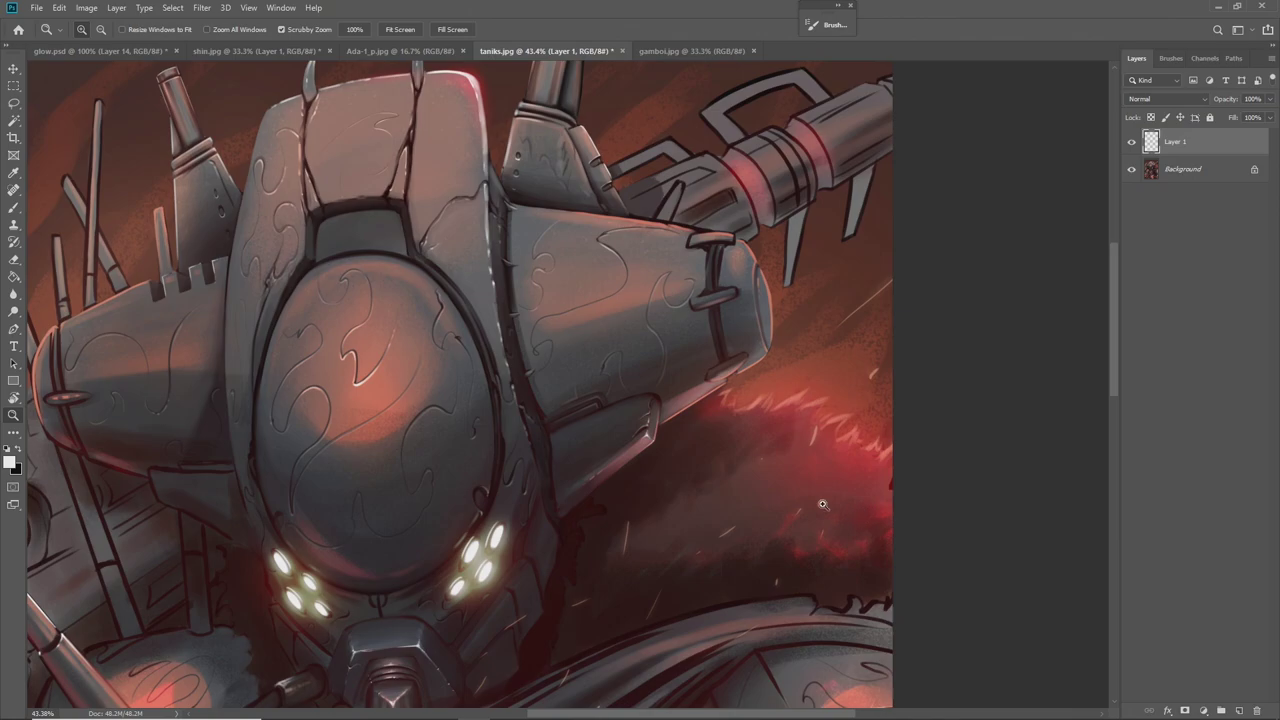
{"action": "left_click_drag", "start_coordinate": [701, 530], "coordinate": [600, 590]}
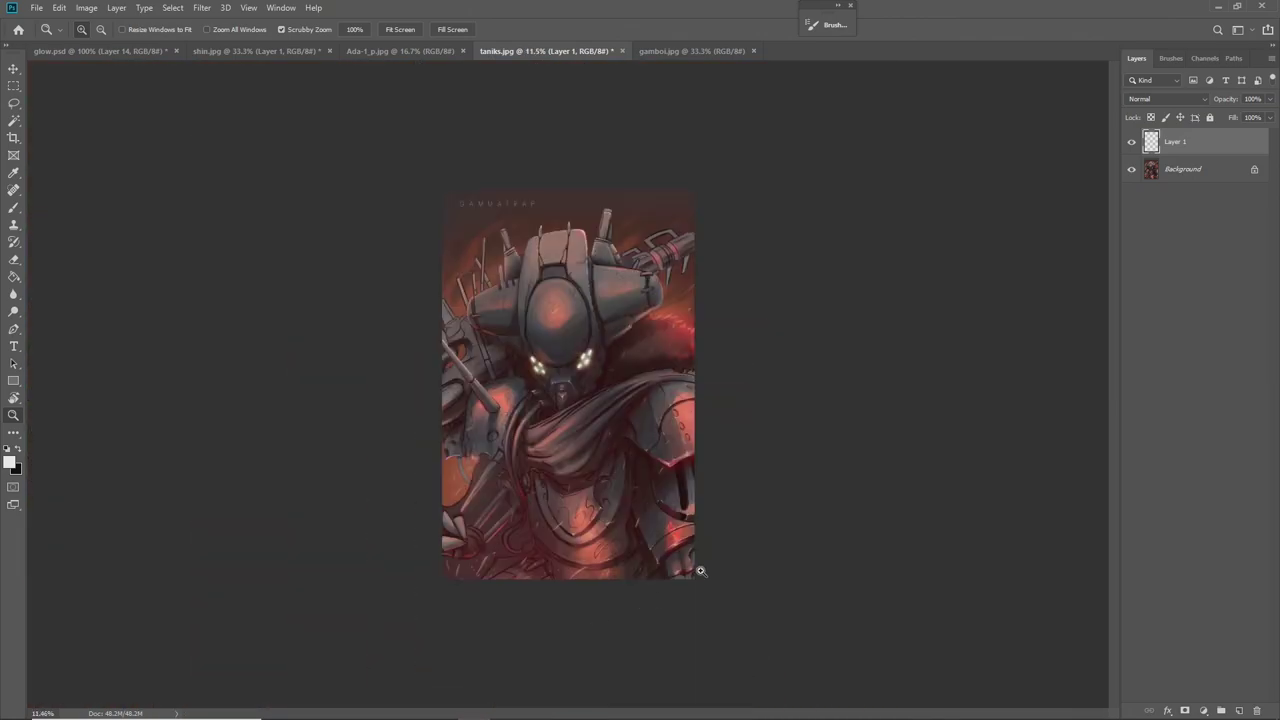
{"action": "left_click", "coordinate": [701, 571]}
{"action": "left_click", "coordinate": [702, 569]}
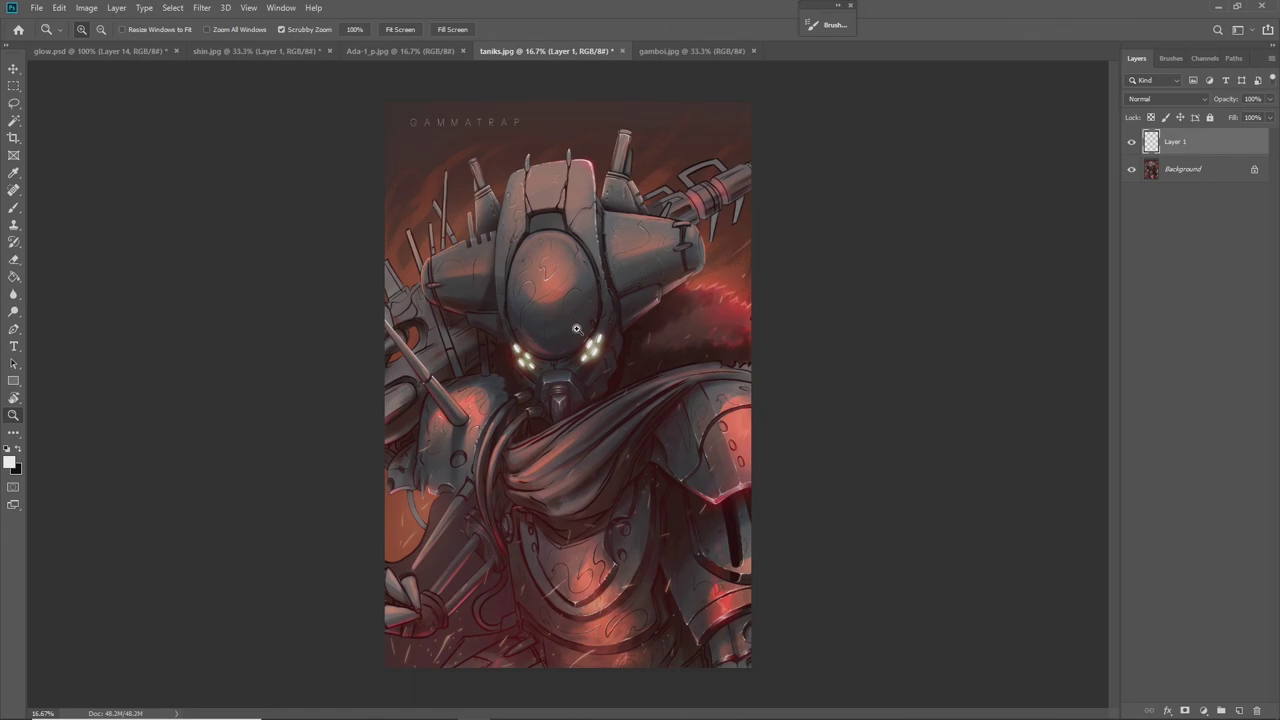
Examine the engraved lines on the helmet dome, the cloth folds and tubes, and the chest plate engravings
{"action": "left_click_drag", "start_coordinate": [589, 361], "coordinate": [698, 414]}
{"action": "key", "text": "space"}
{"action": "left_click_drag", "start_coordinate": [829, 173], "coordinate": [751, 391]}
{"action": "mouse_move", "coordinate": [797, 306]}
{"action": "left_mouse_down"}
{"action": "mouse_move", "coordinate": [814, 354]}
{"action": "mouse_move", "coordinate": [903, 271]}
{"action": "left_mouse_up"}
{"action": "key", "text": "space"}
{"action": "mouse_move", "coordinate": [530, 311]}
{"action": "left_mouse_down"}
{"action": "mouse_move", "coordinate": [649, 366]}
{"action": "mouse_move", "coordinate": [700, 449]}
{"action": "left_mouse_up"}
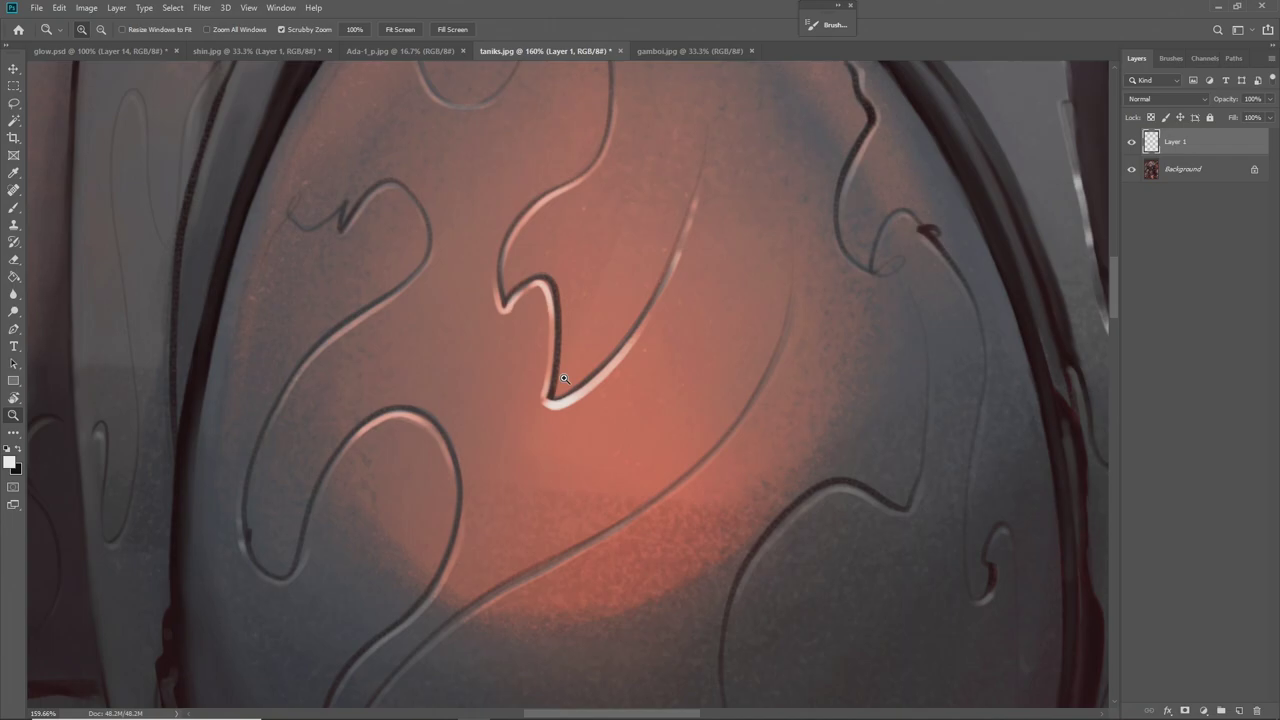
{"action": "scroll", "coordinate": [678, 479], "scroll_direction": "down", "scroll_amount": 4}
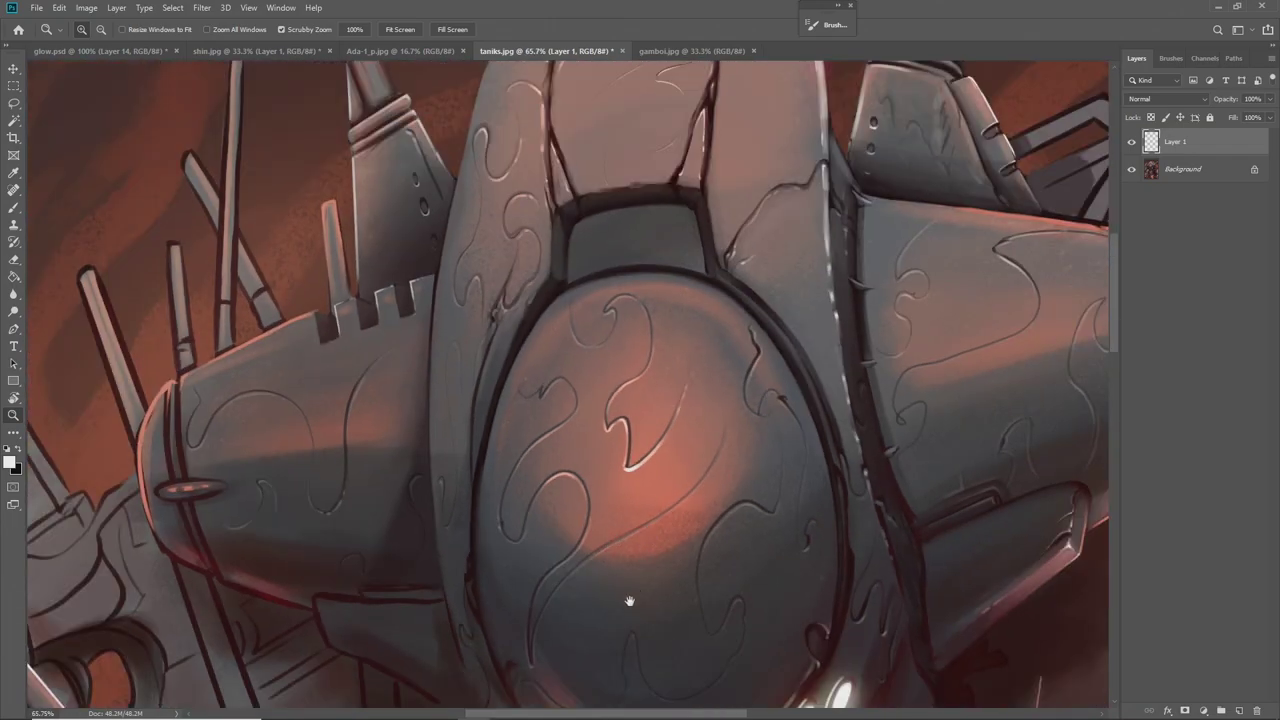
{"action": "left_click_drag", "start_coordinate": [630, 601], "coordinate": [800, 280]}
{"action": "mouse_move", "coordinate": [600, 590]}
{"action": "left_mouse_down"}
{"action": "mouse_move", "coordinate": [677, 437]}
{"action": "mouse_move", "coordinate": [694, 349]}
{"action": "left_mouse_up"}
{"action": "mouse_move", "coordinate": [751, 583]}
{"action": "left_mouse_down"}
{"action": "mouse_move", "coordinate": [651, 423]}
{"action": "mouse_move", "coordinate": [655, 389]}
{"action": "left_mouse_up"}
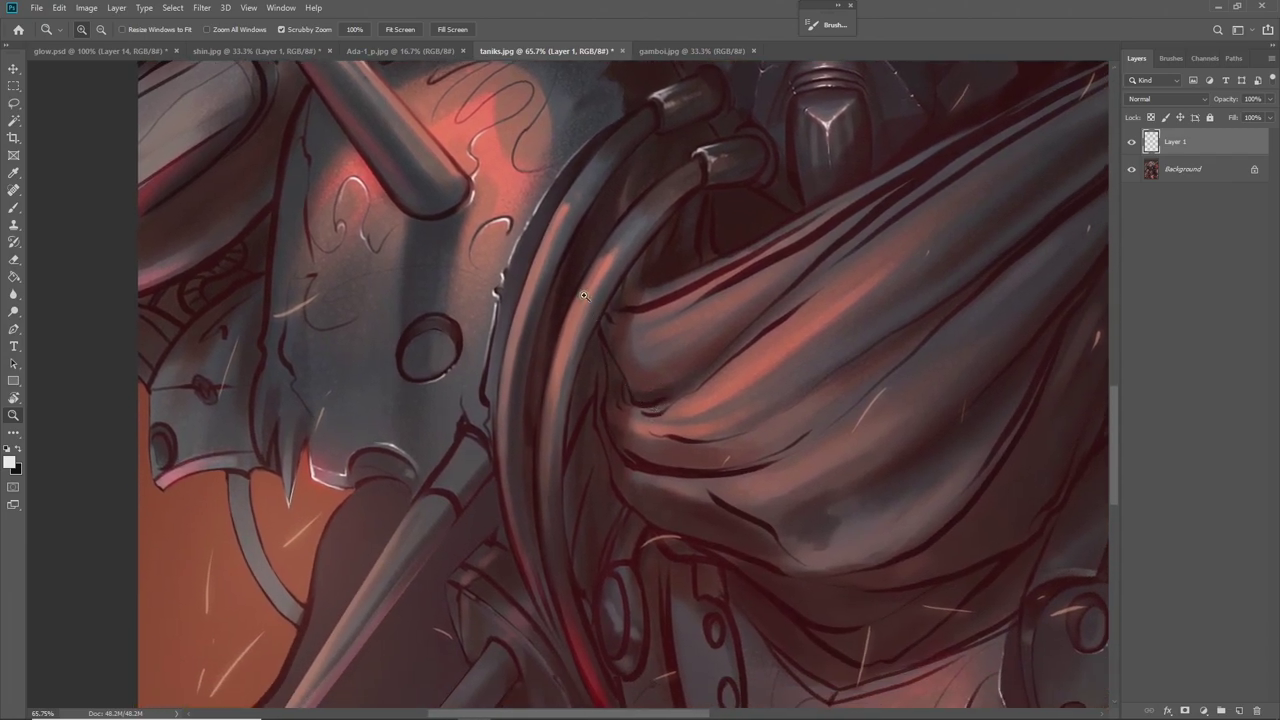
{"action": "left_click_drag", "start_coordinate": [642, 483], "coordinate": [402, 582]}
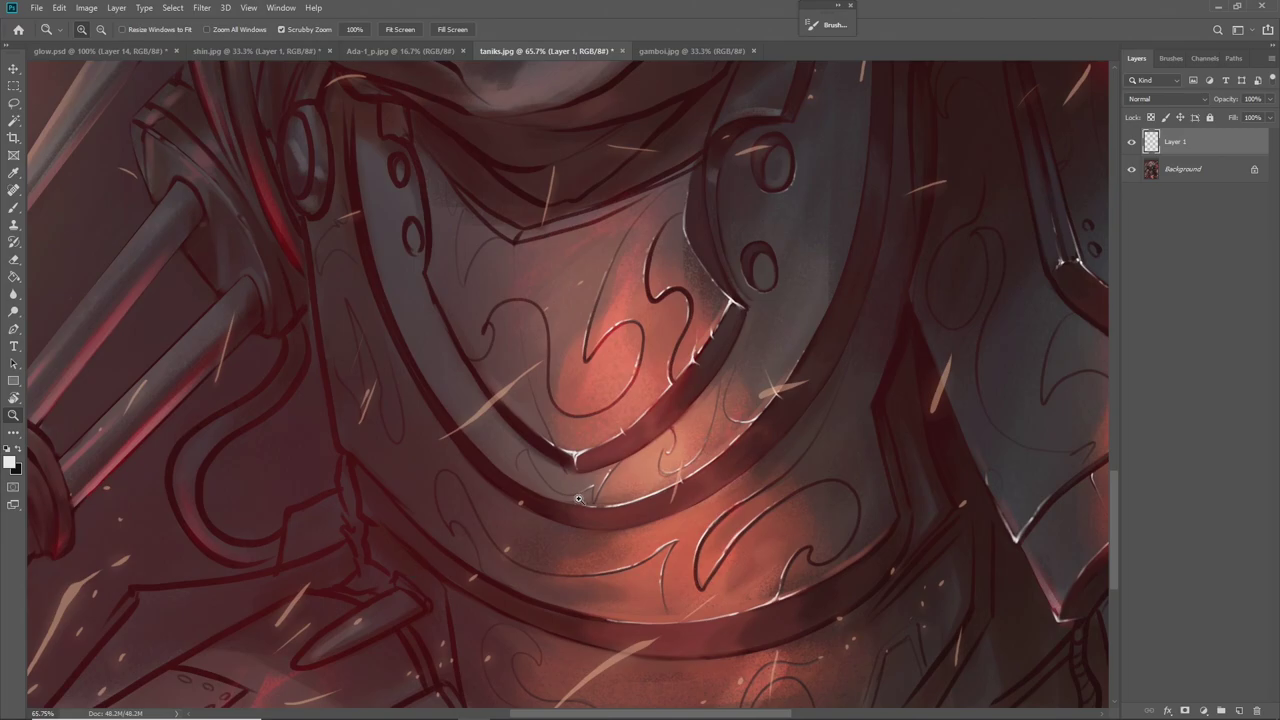
Set up the Soft Round Pressure Opacity brush with 40% opacity and 40% flow for the chest plate close-up
{"action": "key", "text": "b"}
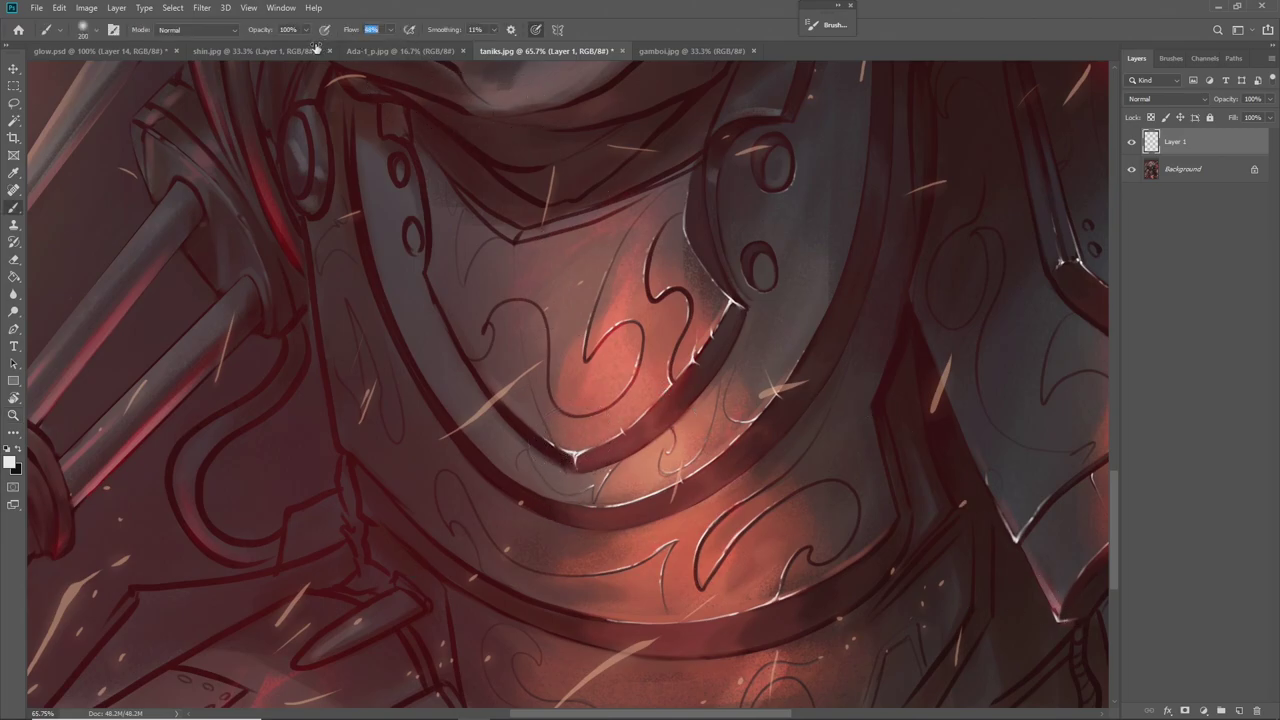
{"action": "key", "text": "z"}
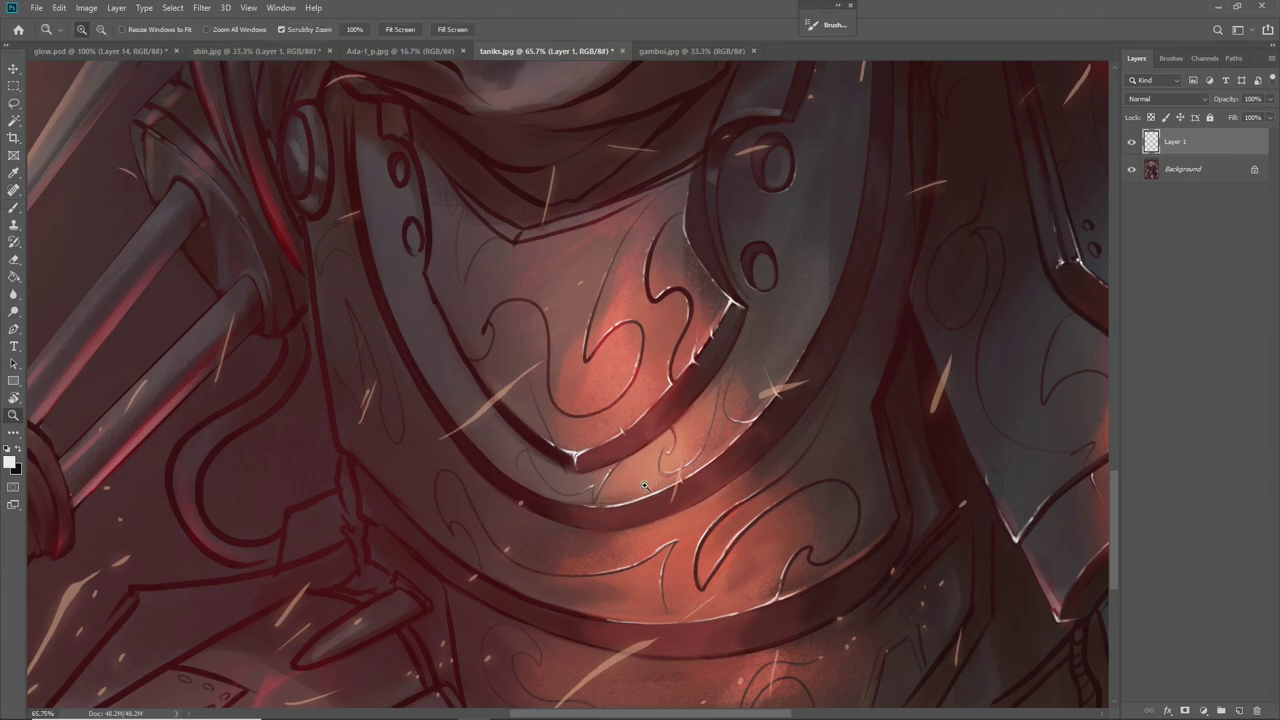
{"action": "left_click_drag", "start_coordinate": [626, 486], "coordinate": [687, 544]}
{"action": "left_click_drag", "start_coordinate": [687, 544], "coordinate": [691, 597]}
{"action": "key", "text": "b"}
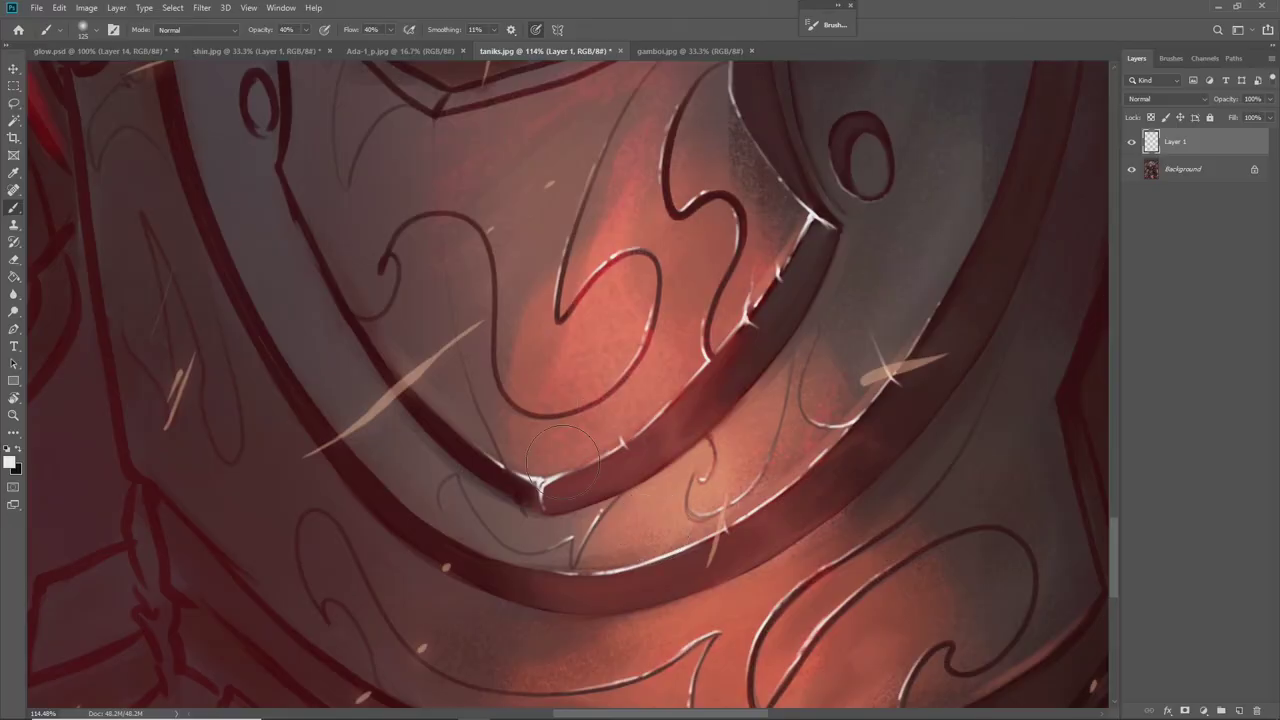
{"action": "right_click", "coordinate": [562, 462]}
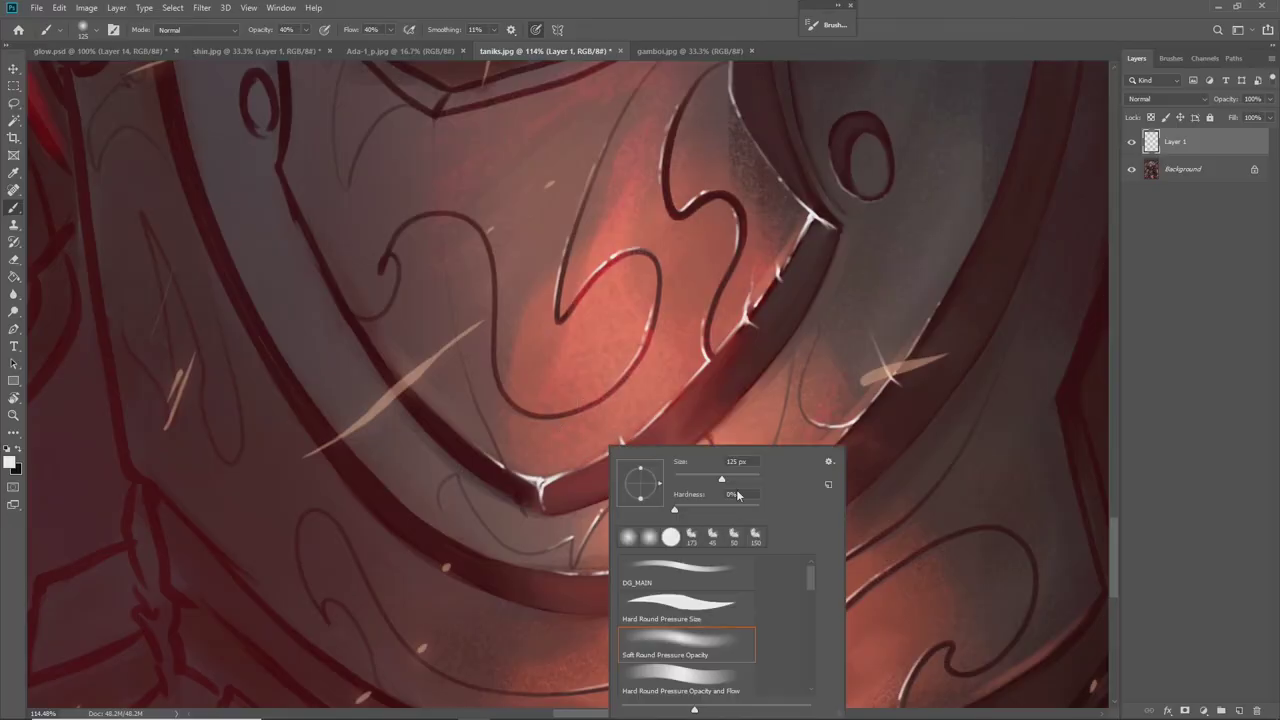
{"action": "double_click", "coordinate": [692, 643]}
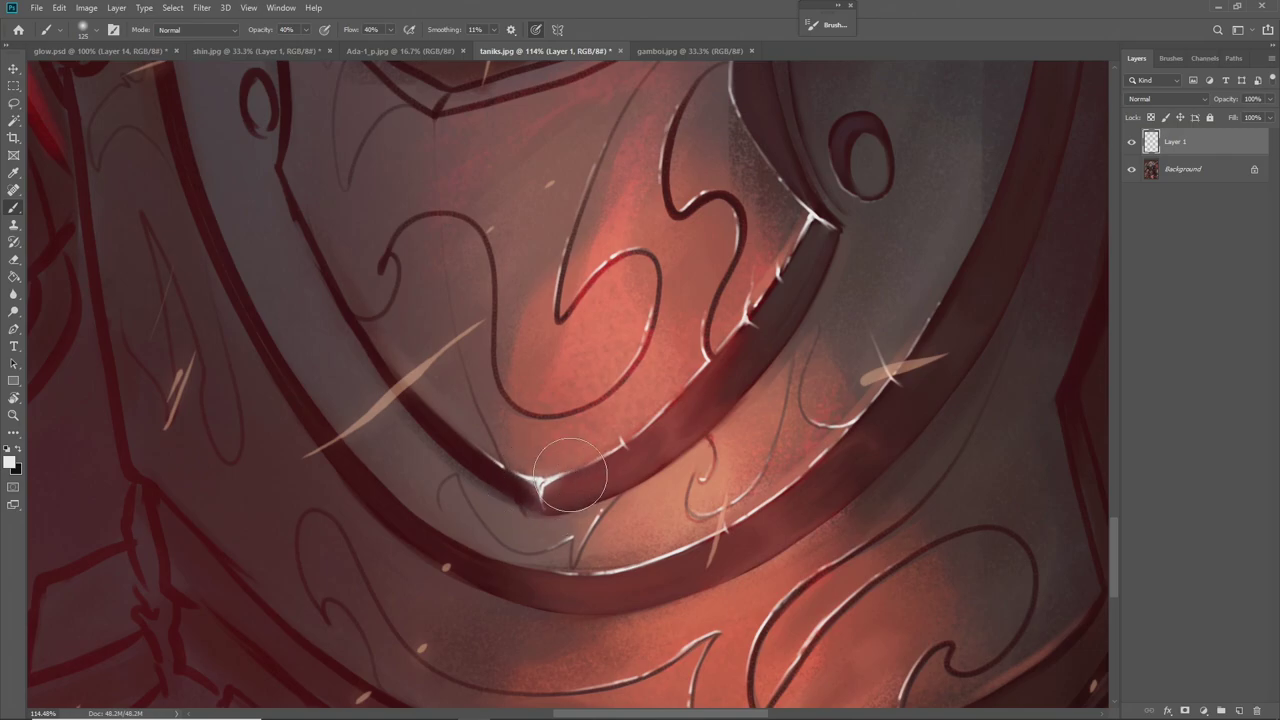
Paint a soft white glow over the lowest corner of the chest plate's inner rim, enlarging the brush to 200 px
{"action": "key", "text": "]"}
{"action": "key", "text": "]"}
{"action": "key", "text": "]"}
{"action": "key", "text": "bracketright"}
{"action": "key", "text": "bracketright"}
{"action": "key", "text": "bracketright"}
{"action": "key", "text": "bracketleft"}
{"action": "key", "text": "bracketleft"}
{"action": "key", "text": "bracketleft"}
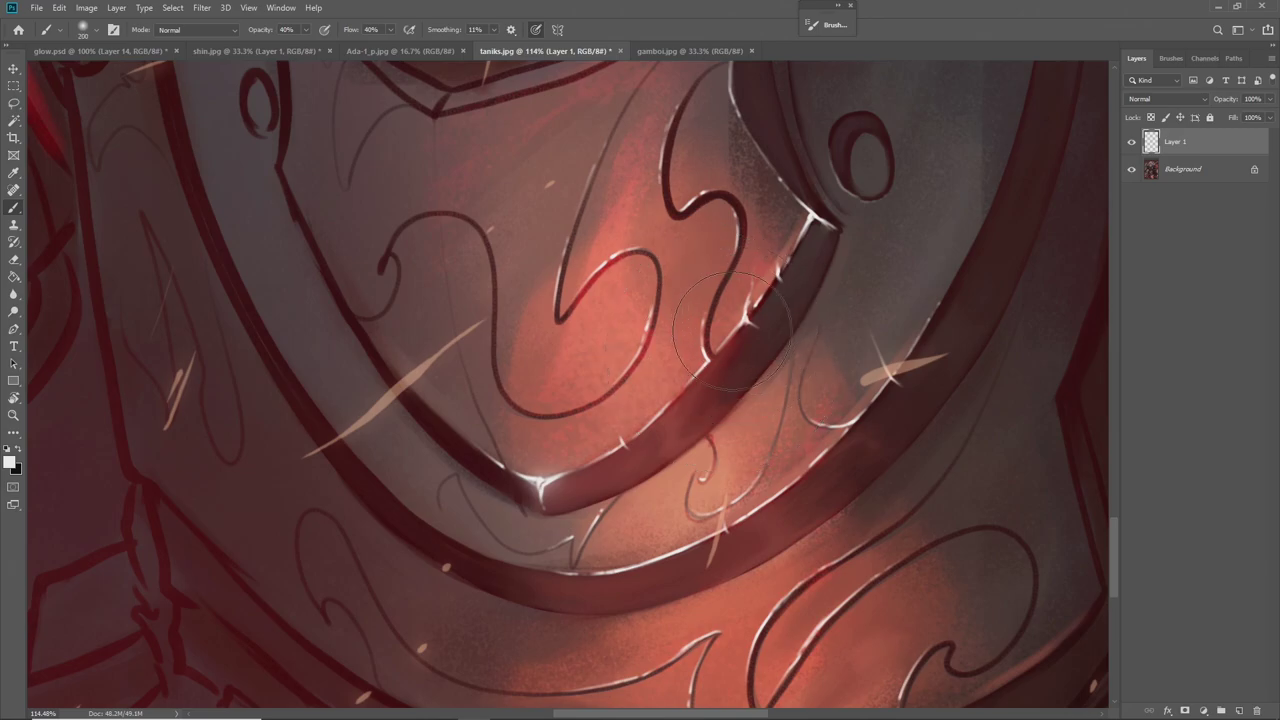
Add a soft white glow to the upper right corner of the inner chest rim, undoing the stray stroke beside it
{"action": "key", "text": "bracketleft"}
{"action": "key", "text": "bracketleft"}
{"action": "key", "text": "bracketleft"}
{"action": "key", "text": "bracketleft"}
{"action": "key", "text": "bracketleft"}
{"action": "key", "text": "bracketleft"}
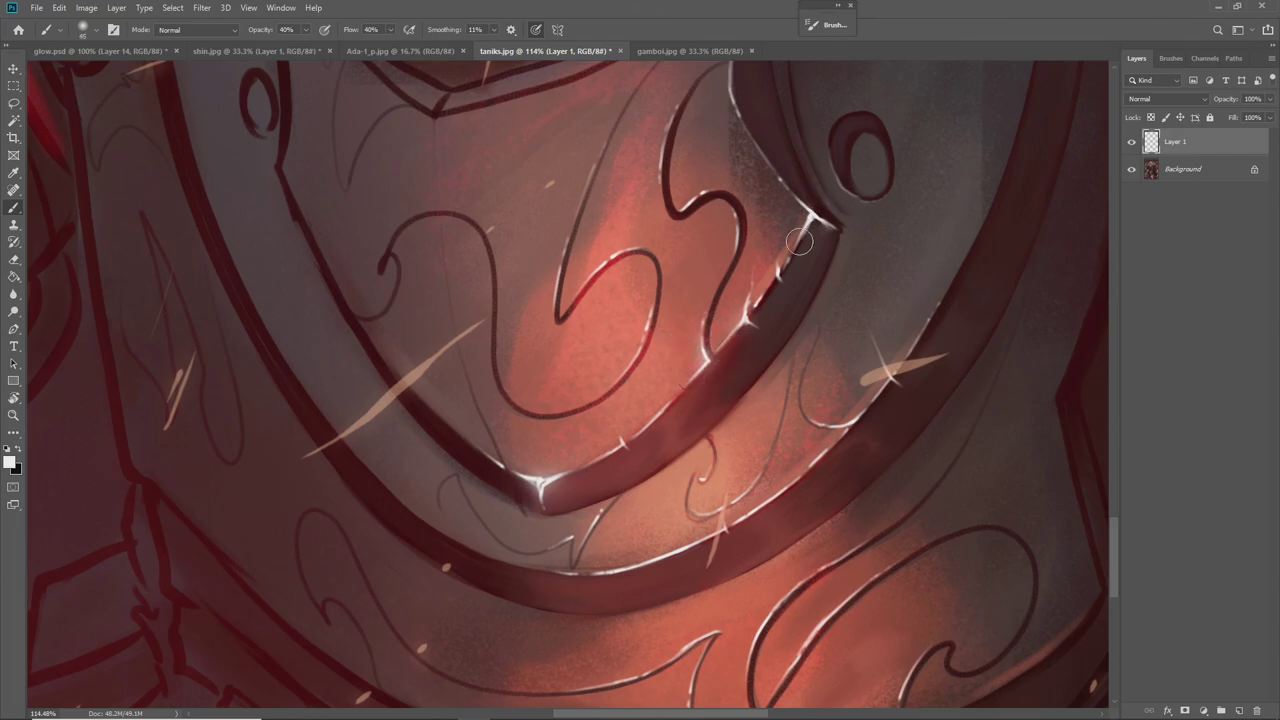
{"action": "left_click_drag", "start_coordinate": [737, 244], "coordinate": [726, 256]}
{"action": "key", "text": "ctrl+z"}
{"action": "key", "text": "]"}
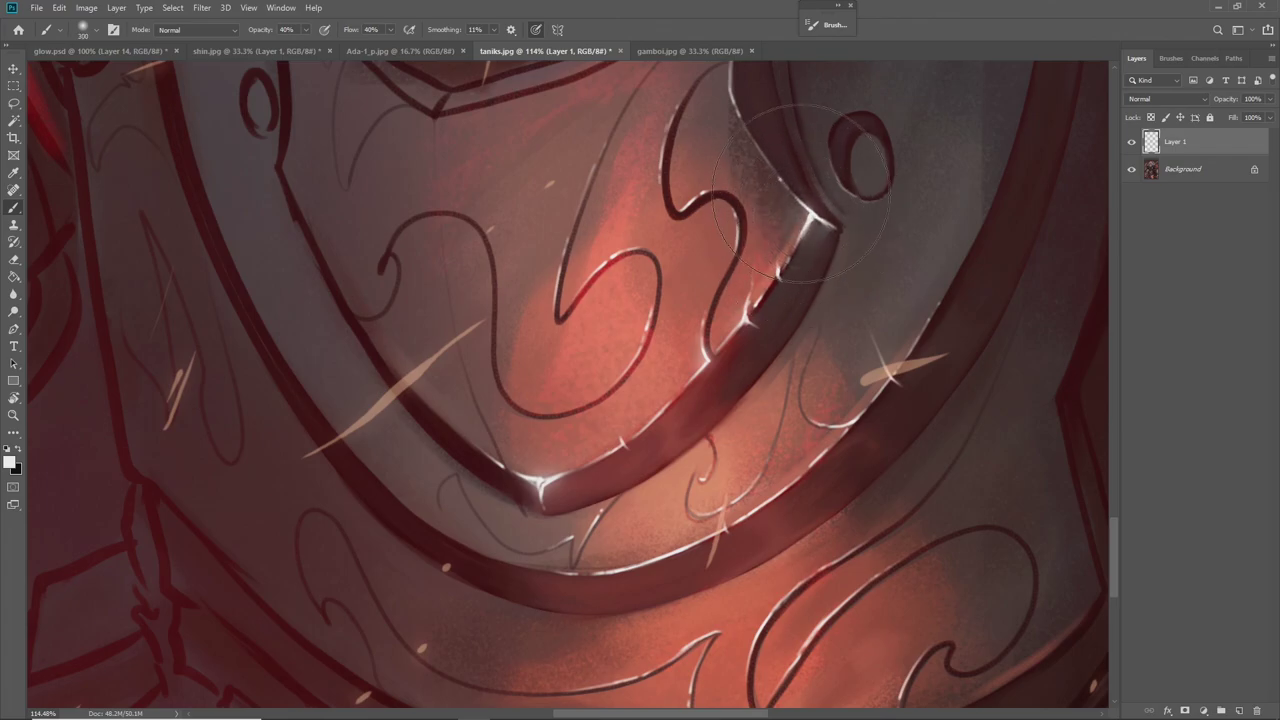
Build up the inner chest rim's corner glow with varying brush sizes up to 300 px
{"action": "key", "text": "bracketleft"}
{"action": "key", "text": "bracketleft"}
{"action": "key", "text": "bracketleft"}
{"action": "key", "text": "bracketleft"}
{"action": "key", "text": "bracketleft"}
{"action": "key", "text": "bracketleft"}
{"action": "key", "text": "bracketleft"}
{"action": "key", "text": "bracketright"}
{"action": "key", "text": "bracketright"}
{"action": "key", "text": "bracketright"}
{"action": "key", "text": "bracketright"}
{"action": "key", "text": "bracketright"}
{"action": "key", "text": "bracketright"}
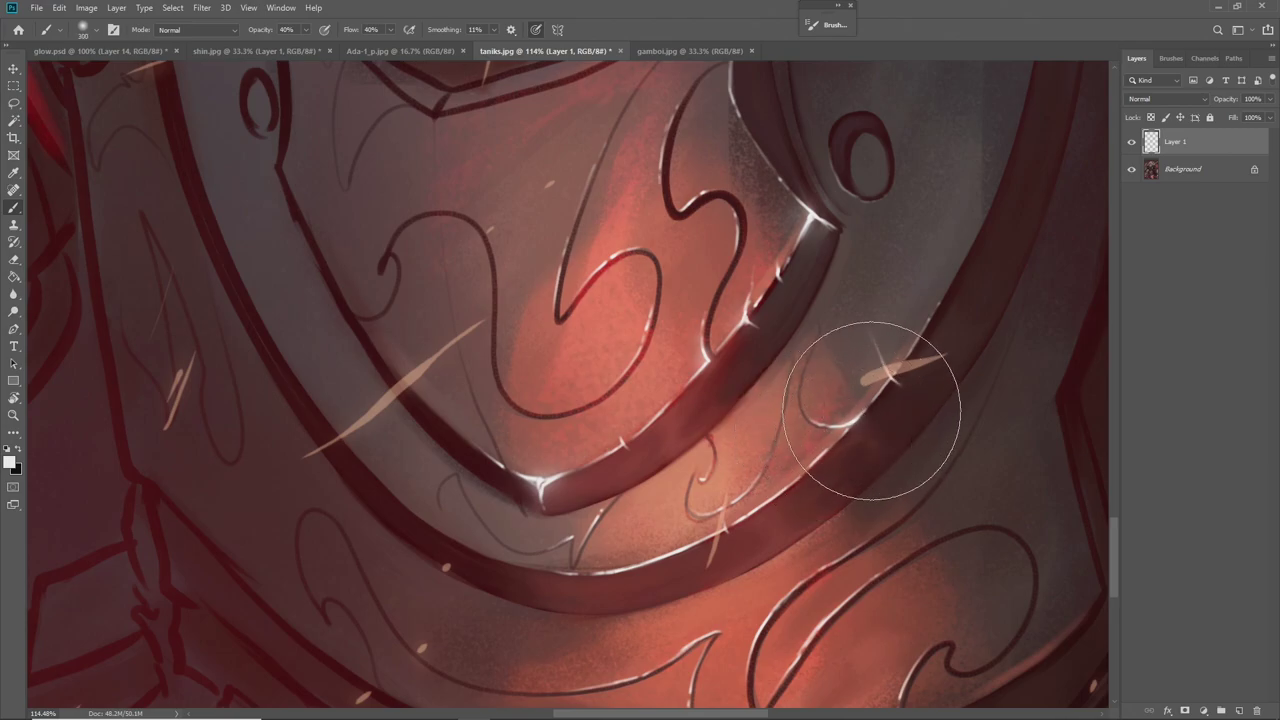
Paint soft white glow along the highlighted edge of the chest plate's outer rim, alternating smaller and 300 px brushes
{"action": "key", "text": "bracketright"}
{"action": "key", "text": "bracketleft"}
{"action": "key", "text": "bracketleft"}
{"action": "key", "text": "bracketleft"}
{"action": "key", "text": "bracketleft"}
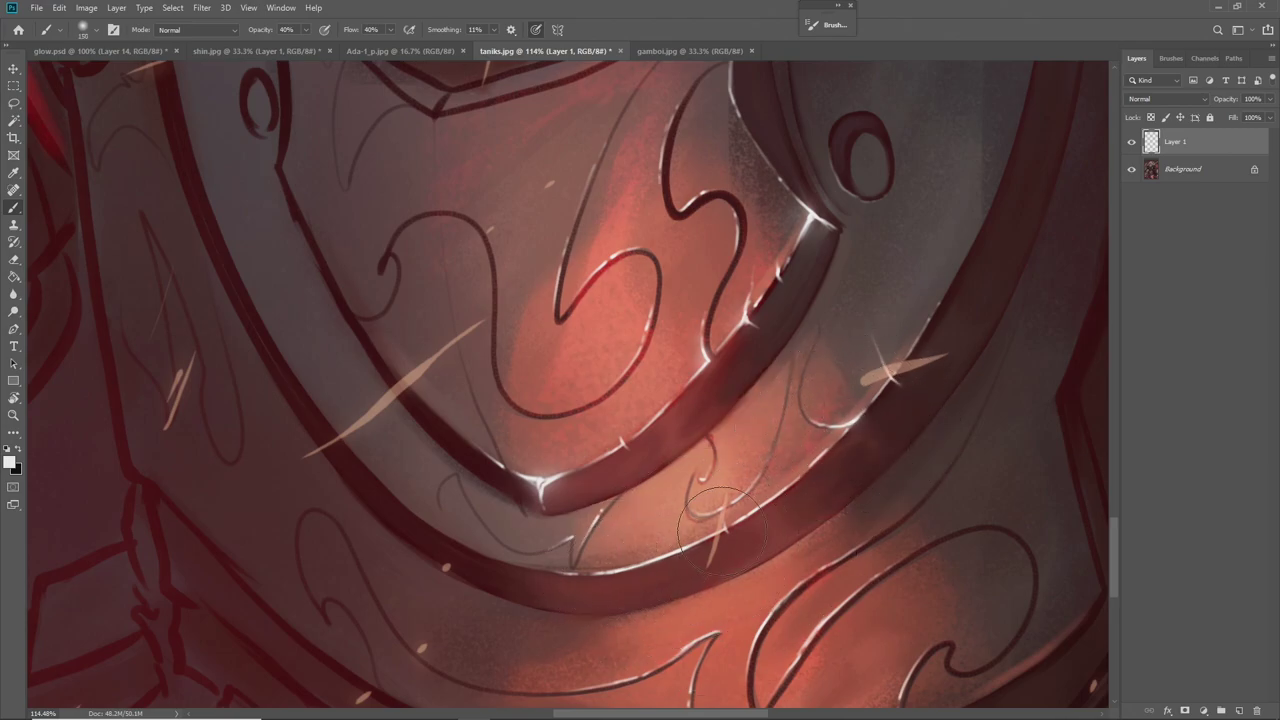
{"action": "key", "text": "bracketright"}
{"action": "key", "text": "bracketright"}
{"action": "key", "text": "bracketright"}
{"action": "key", "text": "bracketright"}
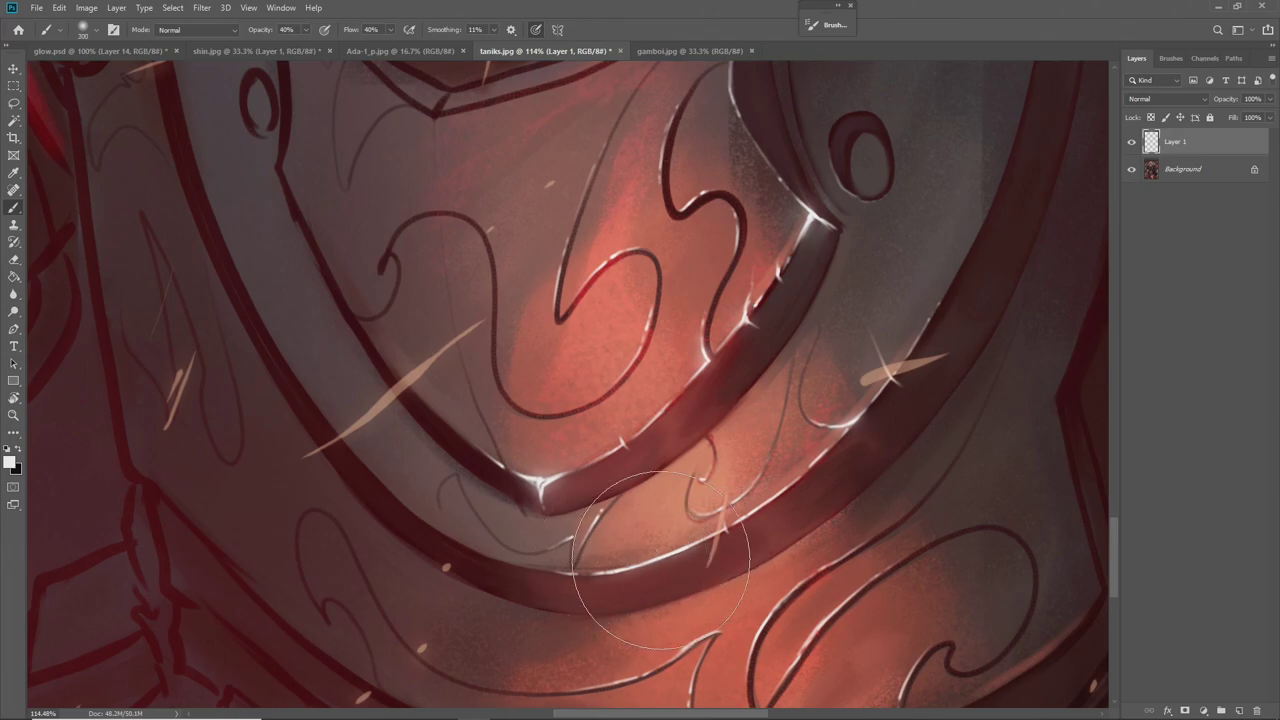
Paint a soft white glow on the pointed lower corner of the red-lit shoulder plate with a 300 px brush
{"action": "left_click_drag", "start_coordinate": [754, 523], "coordinate": [733, 329]}
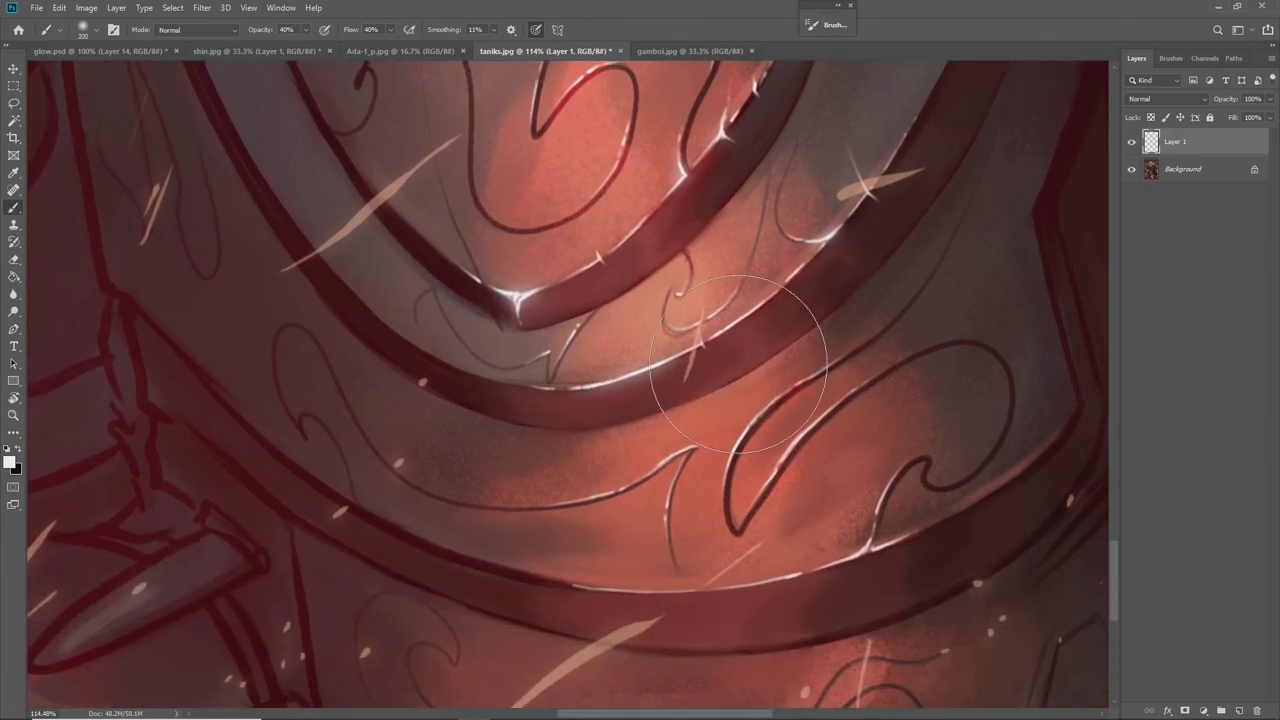
{"action": "key", "text": "ctrl+space"}
{"action": "left_click_drag", "start_coordinate": [770, 481], "coordinate": [680, 483]}
{"action": "scroll", "coordinate": [810, 503], "scroll_direction": "up", "scroll_amount": 5}
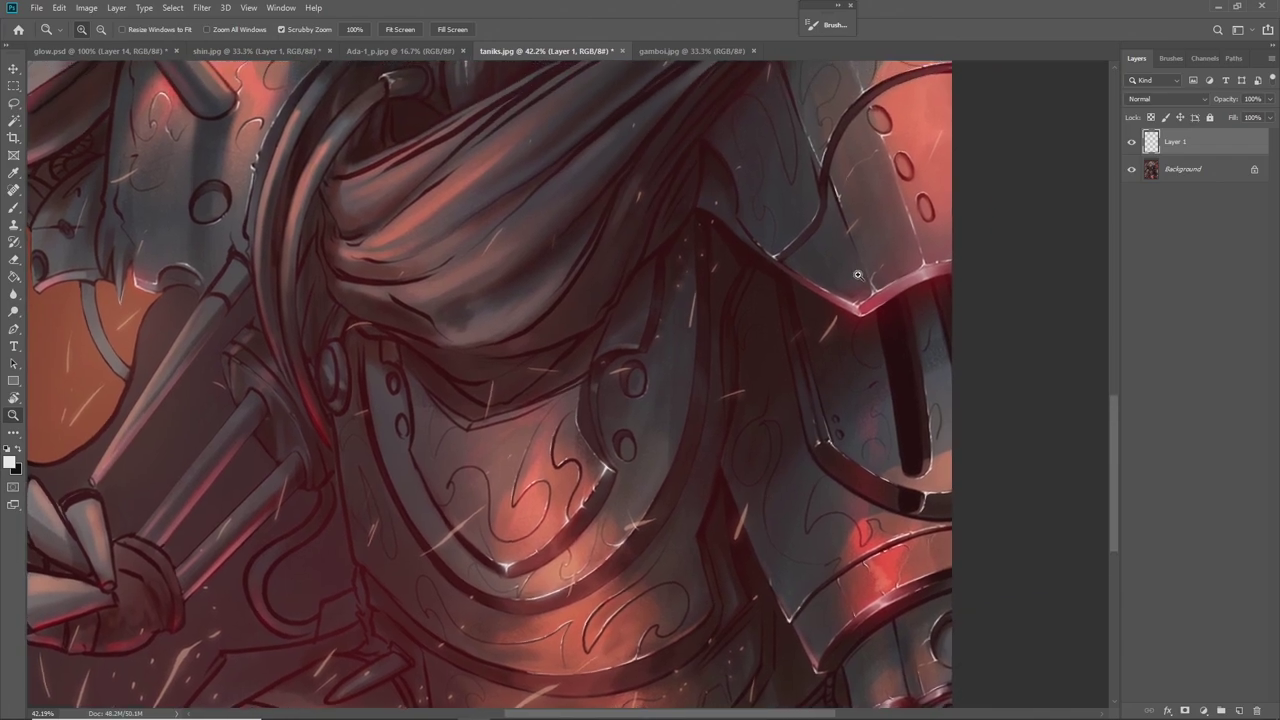
{"action": "key", "text": "b"}
{"action": "key", "text": "bracketright"}
{"action": "key", "text": "bracketright"}
{"action": "key", "text": "bracketright"}
{"action": "key", "text": "bracketright"}
{"action": "key", "text": "bracketright"}
{"action": "key", "text": "bracketright"}
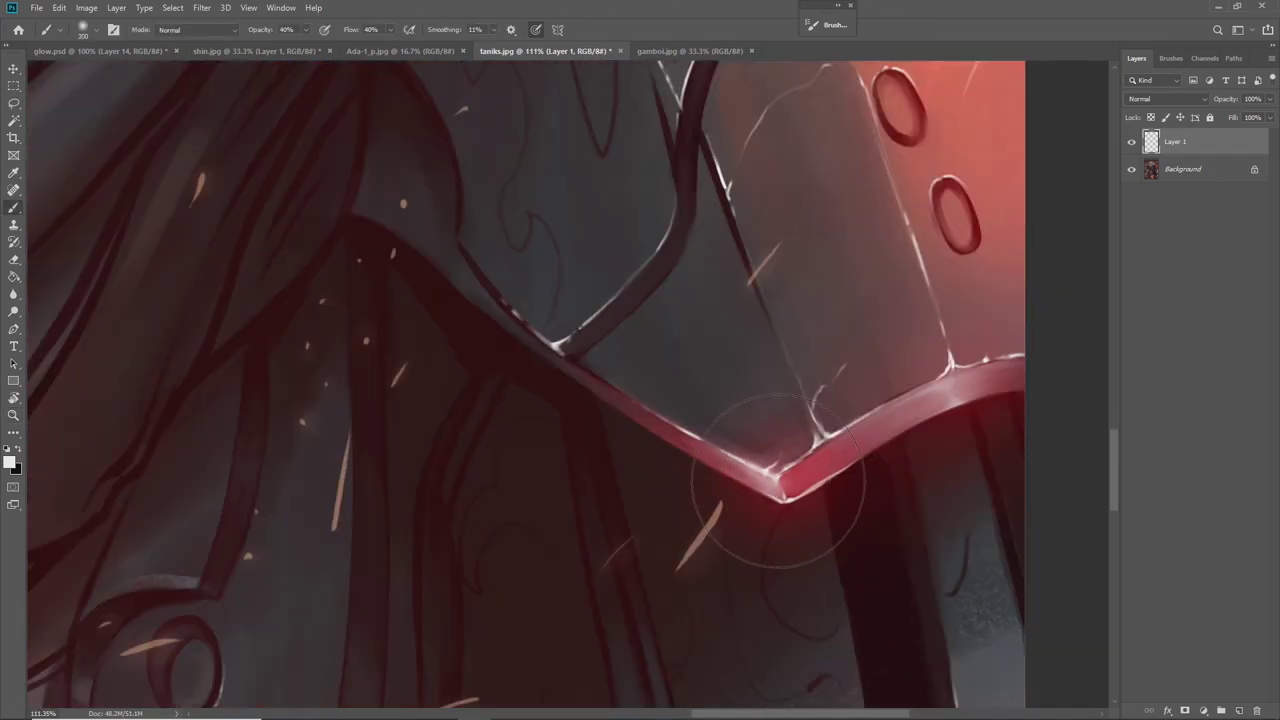
Add a glow where the shoulder plate's seam meets its red lower edge, reducing the brush to 150 px
{"action": "left_click", "coordinate": [966, 366]}
{"action": "key", "text": "bracketleft"}
{"action": "key", "text": "bracketleft"}
{"action": "key", "text": "bracketleft"}
{"action": "key", "text": "bracketleft"}
{"action": "key", "text": "bracketleft"}
{"action": "key", "text": "bracketleft"}
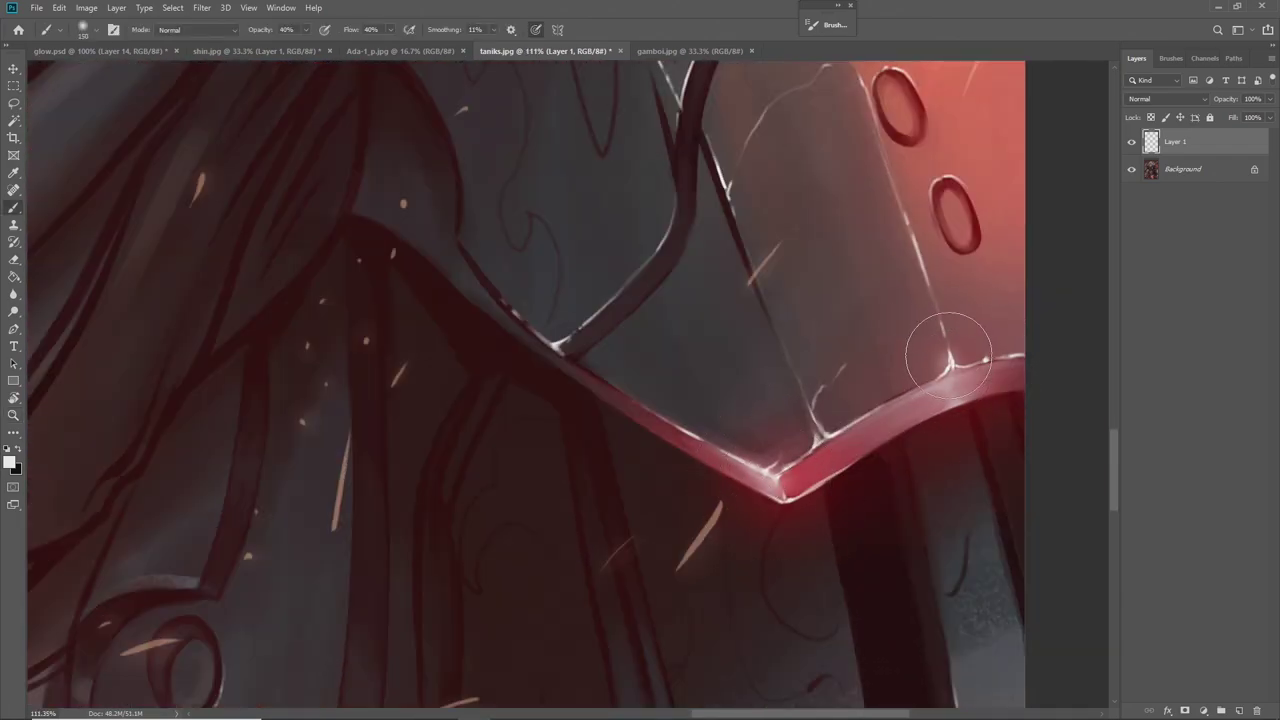
Paint a soft glow on the chipped edge highlights of the other shoulder plate, beside the tubes, reducing the brush to 150 px
{"action": "left_click_drag", "start_coordinate": [768, 116], "coordinate": [773, 243]}
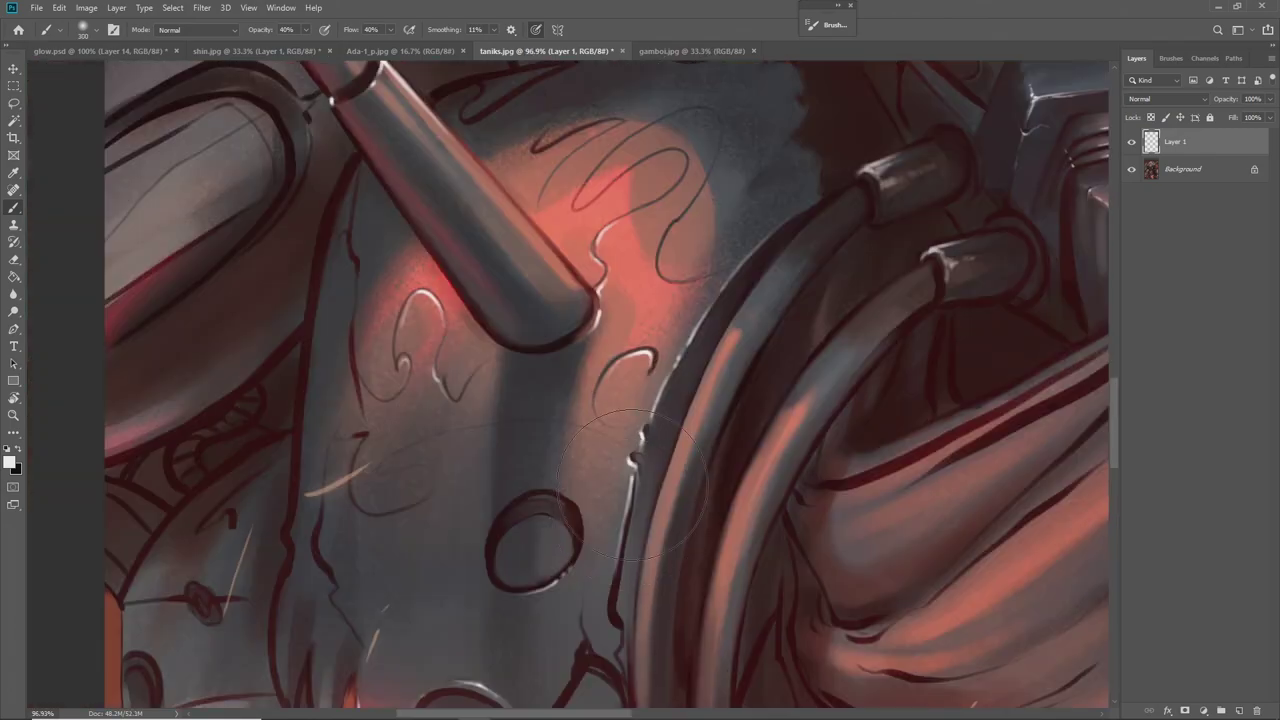
{"action": "key", "text": "bracketleft"}
{"action": "key", "text": "bracketleft"}
{"action": "key", "text": "bracketleft"}
{"action": "key", "text": "bracketleft"}
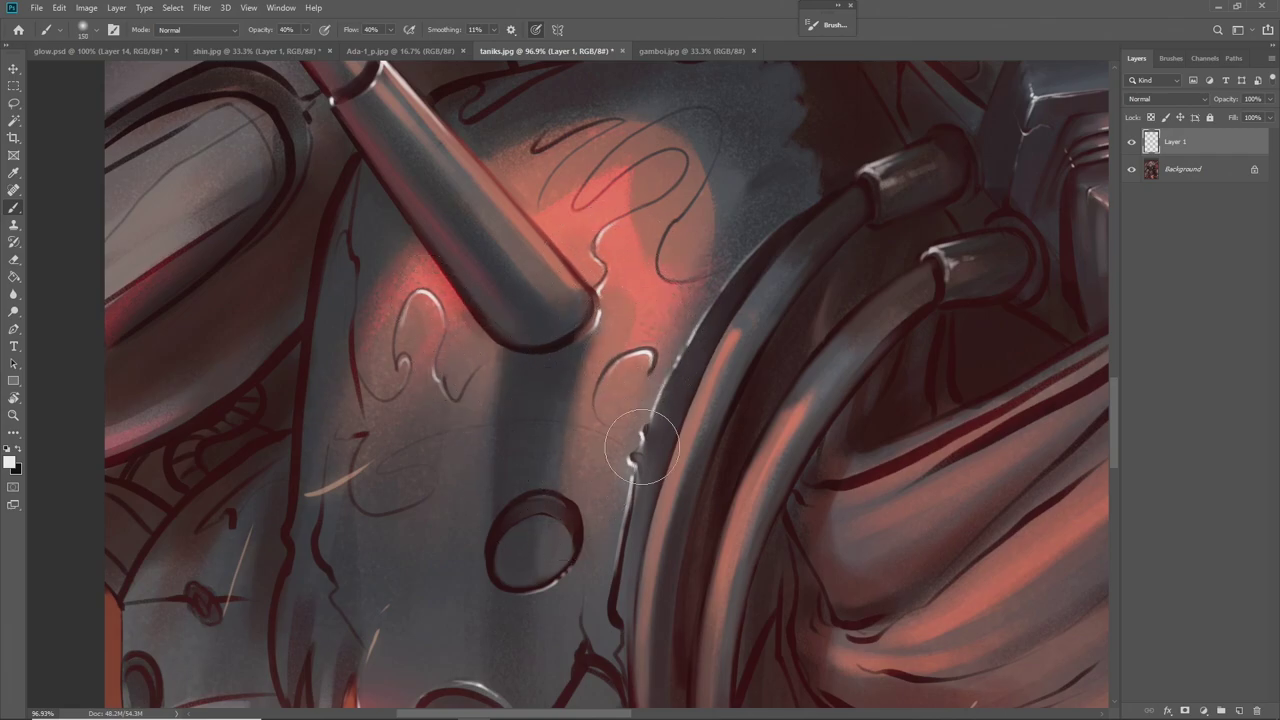
Paint soft glows on the mask's upper corners and the snout's central highlight, enlarging the brush up to 300 px
{"action": "left_click_drag", "start_coordinate": [790, 514], "coordinate": [648, 611]}
{"action": "left_click_drag", "start_coordinate": [835, 518], "coordinate": [677, 637]}
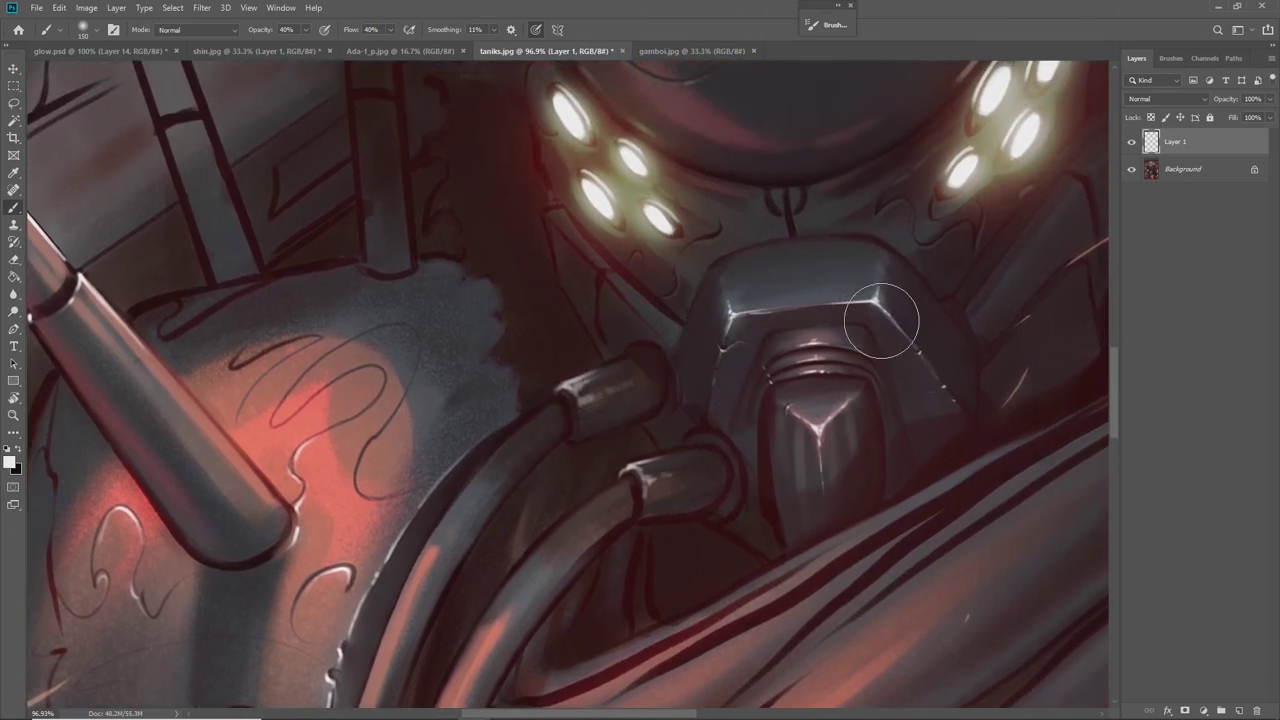
{"action": "key", "text": "bracketright"}
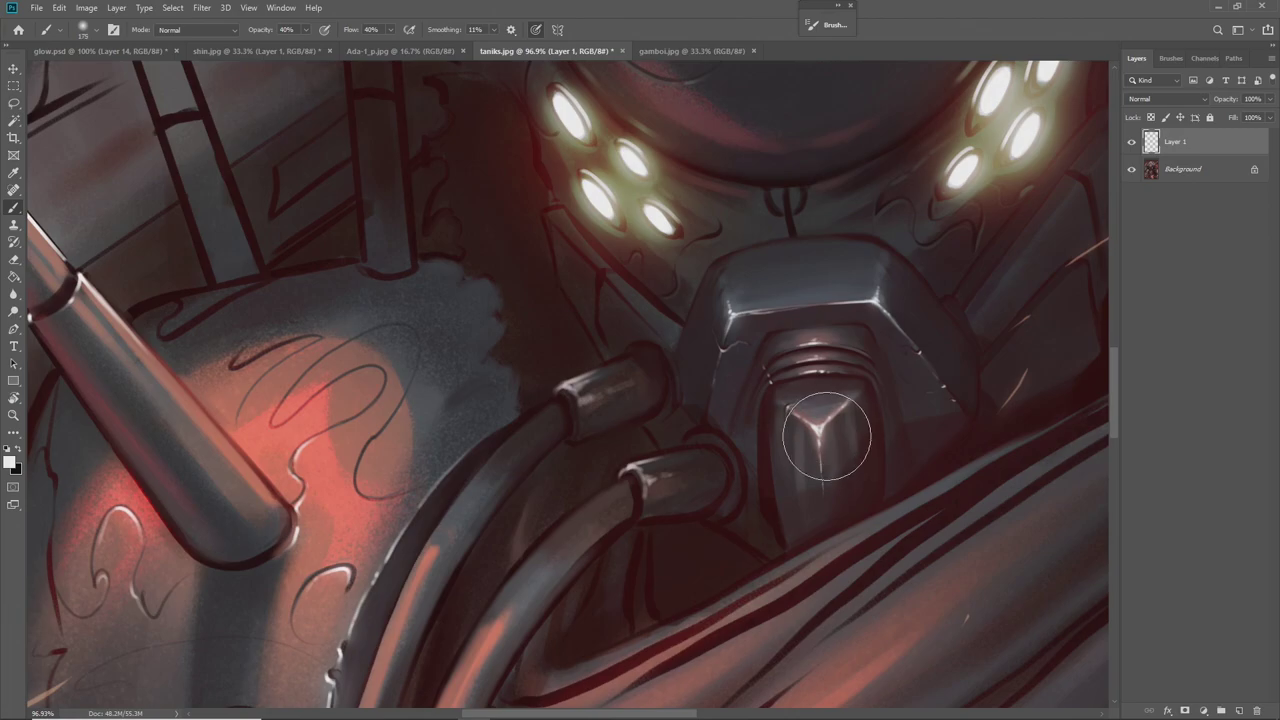
{"action": "key", "text": "bracketright"}
{"action": "key", "text": "bracketright"}
{"action": "key", "text": "bracketright"}
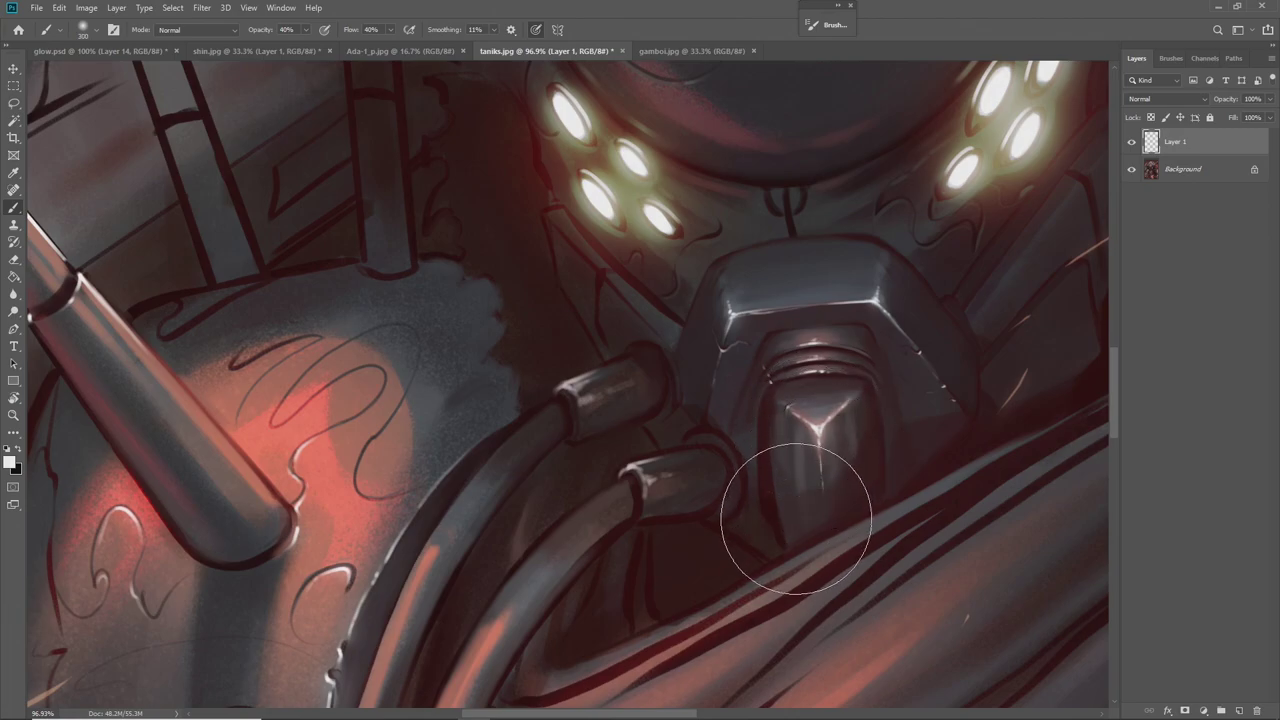
Compare the whole illustration with and without the painted glows by toggling Layer 1's visibility, leaving the layer shown
{"action": "key", "text": "z"}
{"action": "left_click_drag", "start_coordinate": [800, 522], "coordinate": [730, 583]}
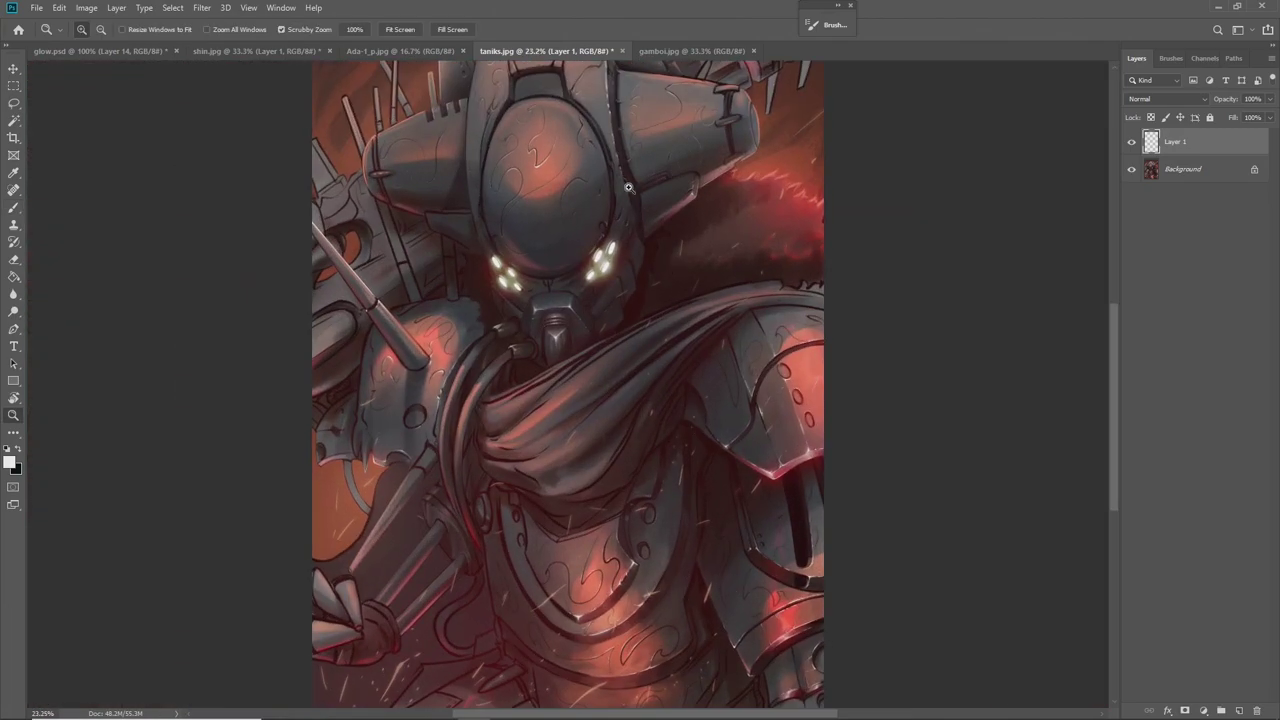
{"action": "left_click_drag", "start_coordinate": [586, 235], "coordinate": [594, 391]}
{"action": "mouse_move", "coordinate": [617, 485]}
{"action": "left_mouse_down"}
{"action": "mouse_move", "coordinate": [606, 363]}
{"action": "mouse_move", "coordinate": [620, 380]}
{"action": "mouse_move", "coordinate": [618, 480]}
{"action": "left_mouse_up"}
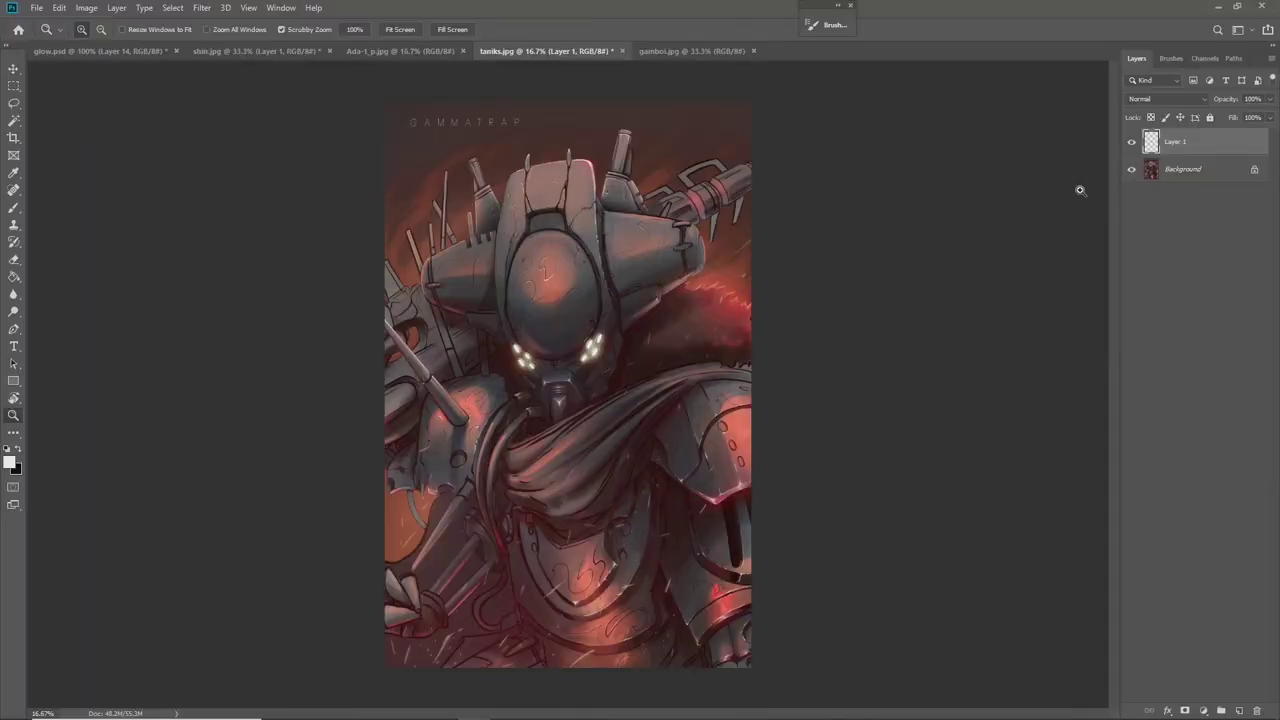
{"action": "left_click", "coordinate": [1132, 145]}
{"action": "left_click", "coordinate": [1132, 145]}
{"action": "left_click", "coordinate": [1132, 145]}
{"action": "left_click", "coordinate": [1132, 145]}
{"action": "left_click", "coordinate": [1132, 145]}
{"action": "left_click", "coordinate": [1132, 145]}
{"action": "left_click", "coordinate": [1132, 145]}
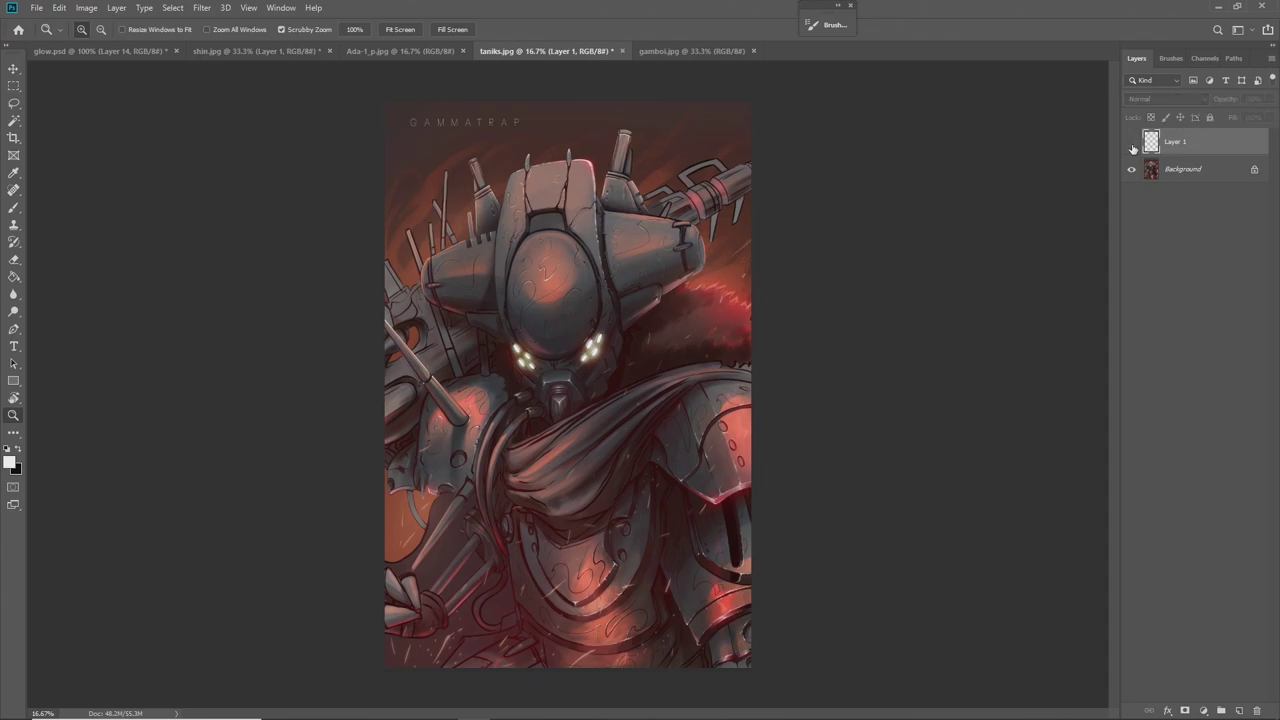
{"action": "left_click", "coordinate": [1132, 145]}
{"action": "left_click", "coordinate": [1132, 145]}
{"action": "left_click", "coordinate": [1132, 145]}
{"action": "left_click", "coordinate": [1132, 145]}
{"action": "left_click_drag", "start_coordinate": [649, 486], "coordinate": [709, 540]}
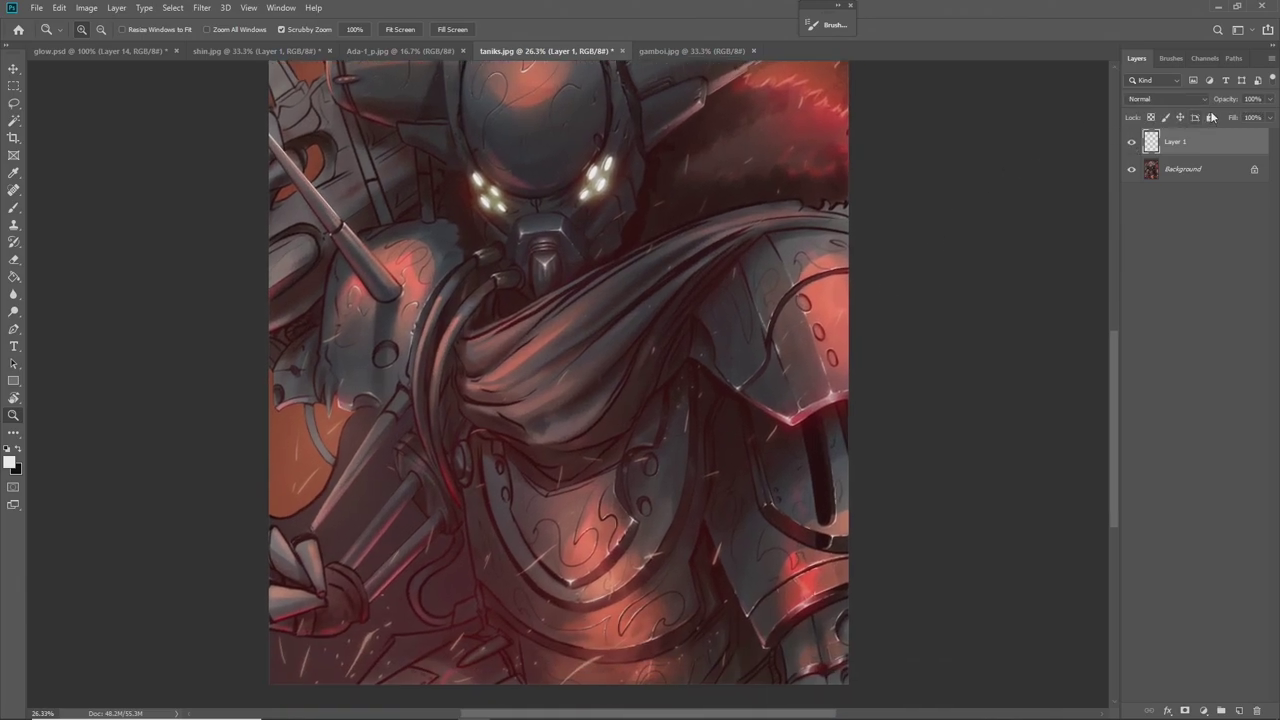
Reduce Layer 1's opacity to 58% and compare the illustration with the layer hidden and shown, leaving it shown
{"action": "left_click", "coordinate": [1132, 144]}
{"action": "left_click", "coordinate": [1132, 144]}
{"action": "left_click", "coordinate": [1132, 144]}
{"action": "left_click_drag", "start_coordinate": [1031, 211], "coordinate": [1017, 237]}
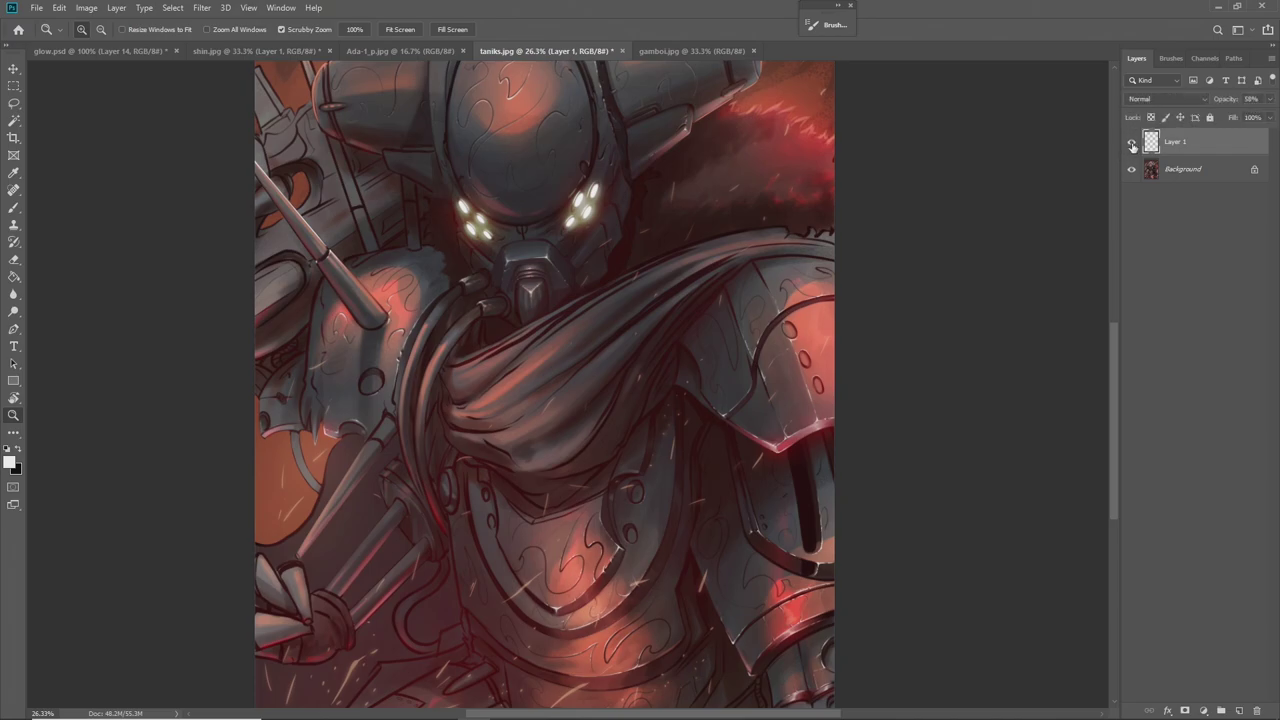
{"action": "left_click", "coordinate": [1132, 144]}
{"action": "key", "text": "ctrl+0"}
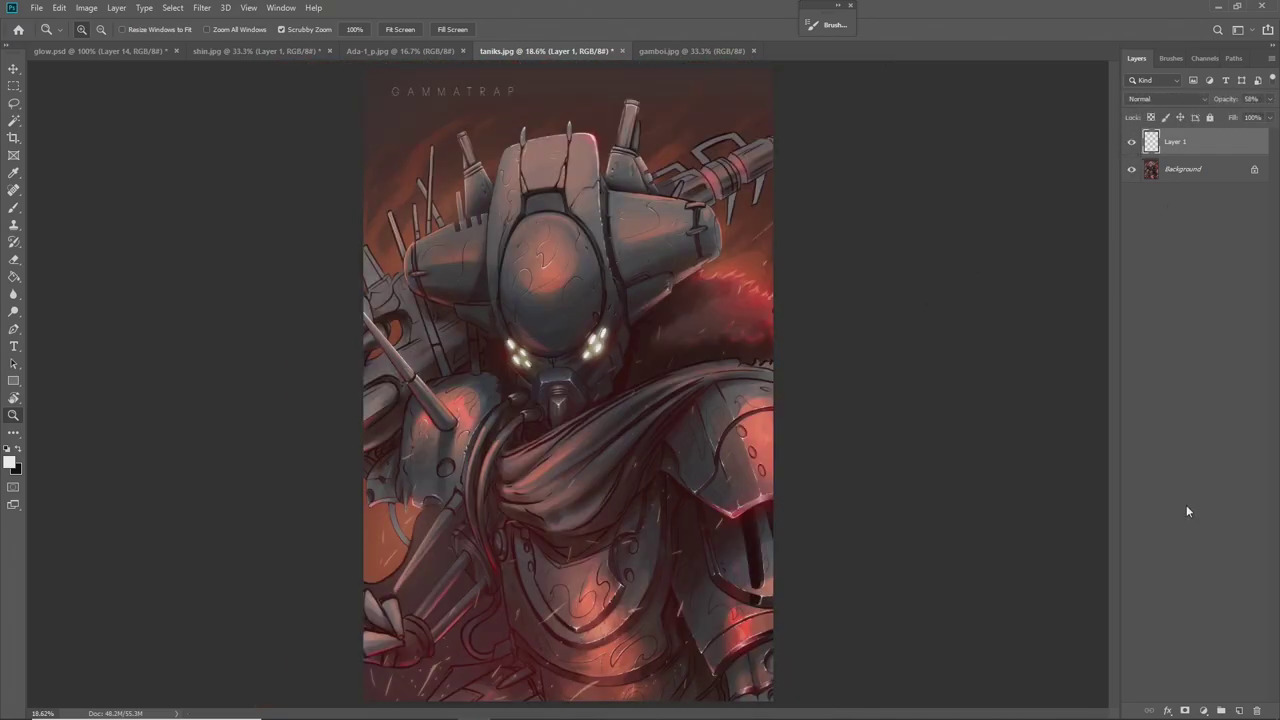
Add a new layer above Layer 1 and set the brush's foreground colour to saturated red f90600
{"action": "key", "text": "b"}
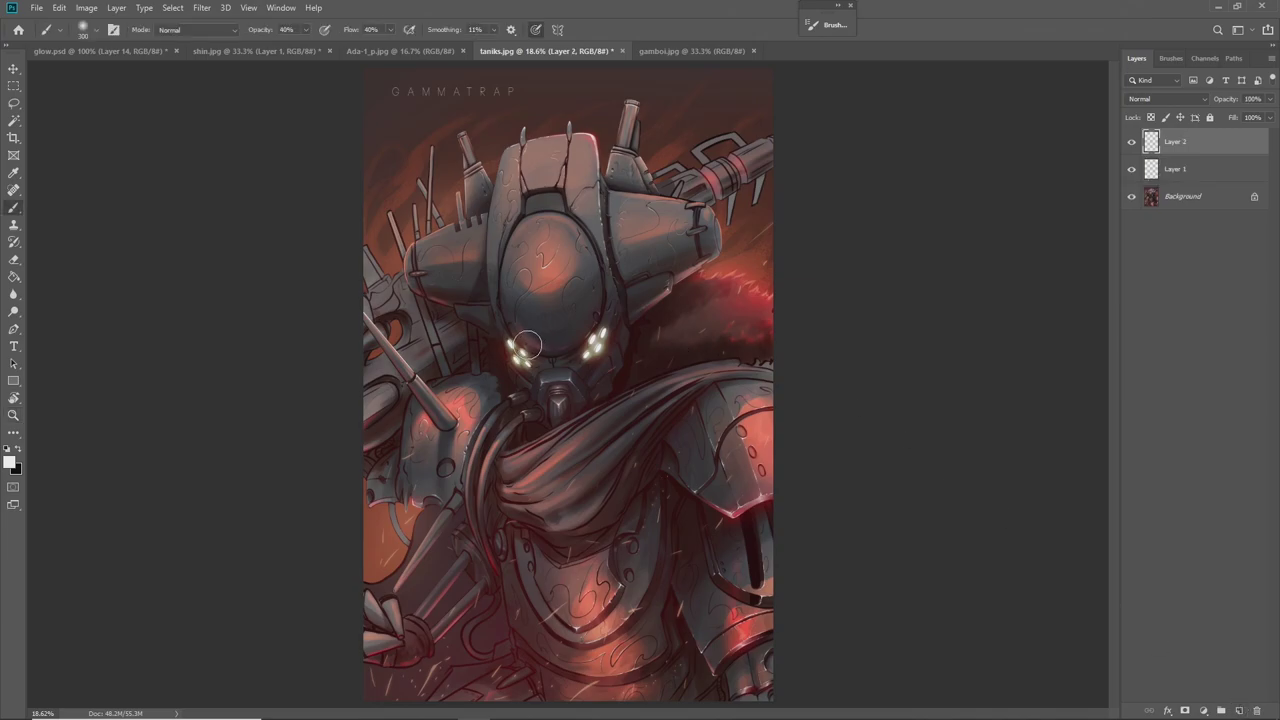
{"action": "left_click", "coordinate": [11, 463]}
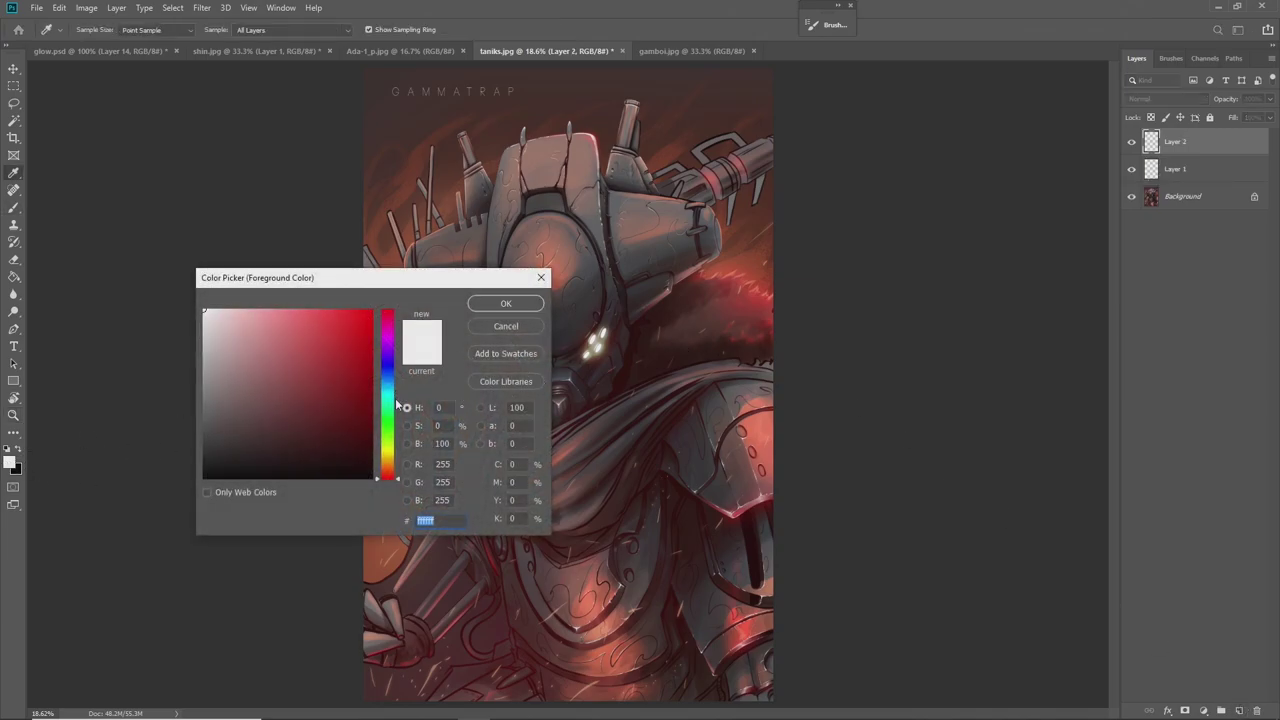
{"action": "left_click_drag", "start_coordinate": [389, 440], "coordinate": [389, 458]}
{"action": "left_click_drag", "start_coordinate": [363, 392], "coordinate": [387, 320]}
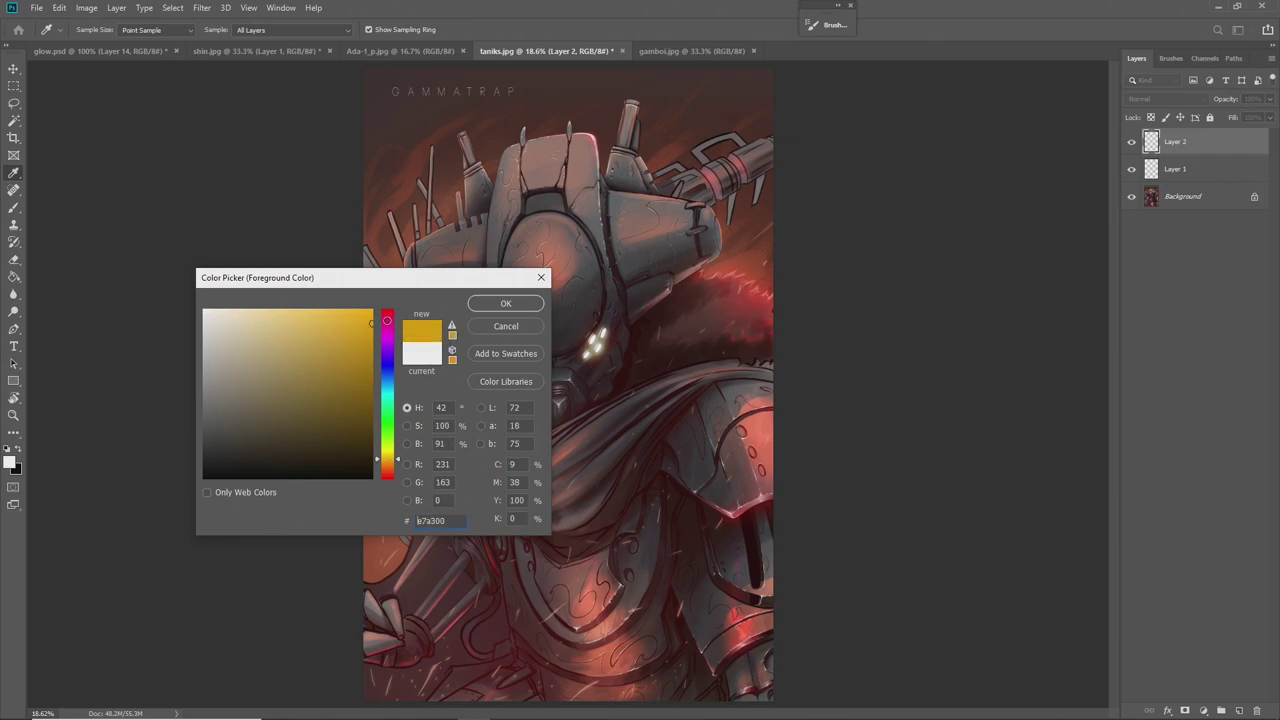
{"action": "left_click", "coordinate": [393, 466]}
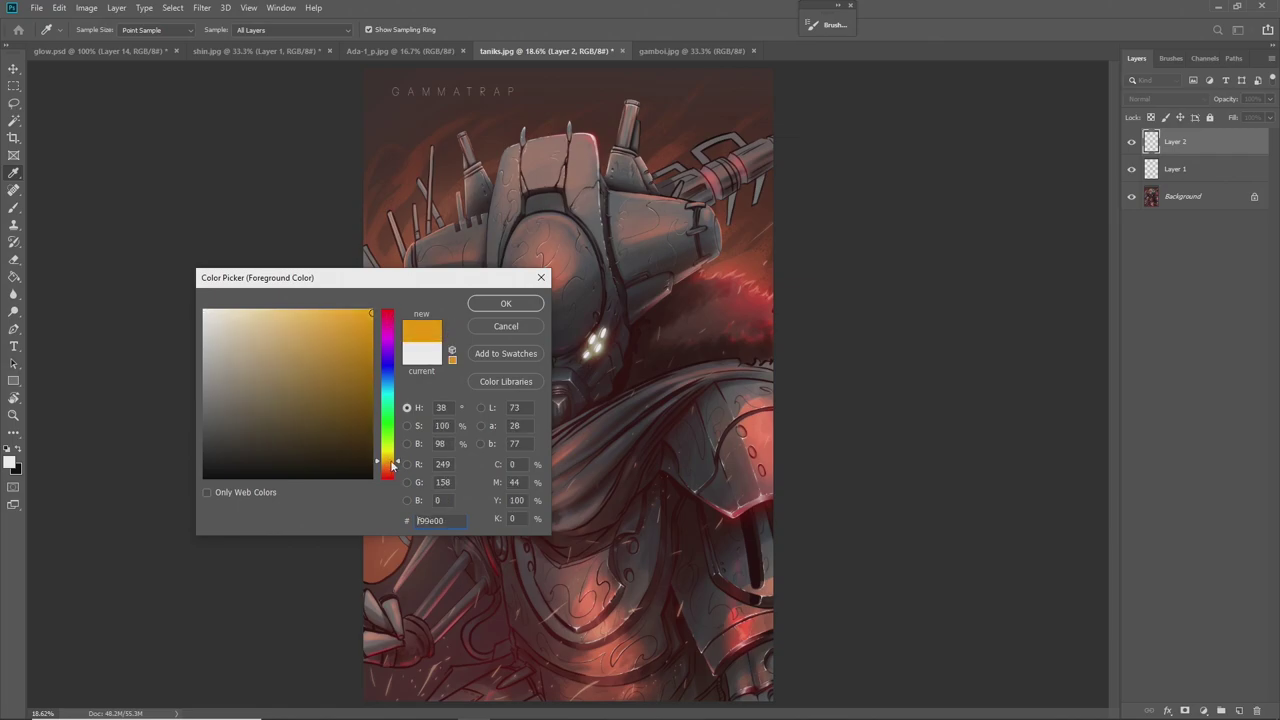
{"action": "left_click", "coordinate": [493, 304]}
{"action": "left_click", "coordinate": [9, 461]}
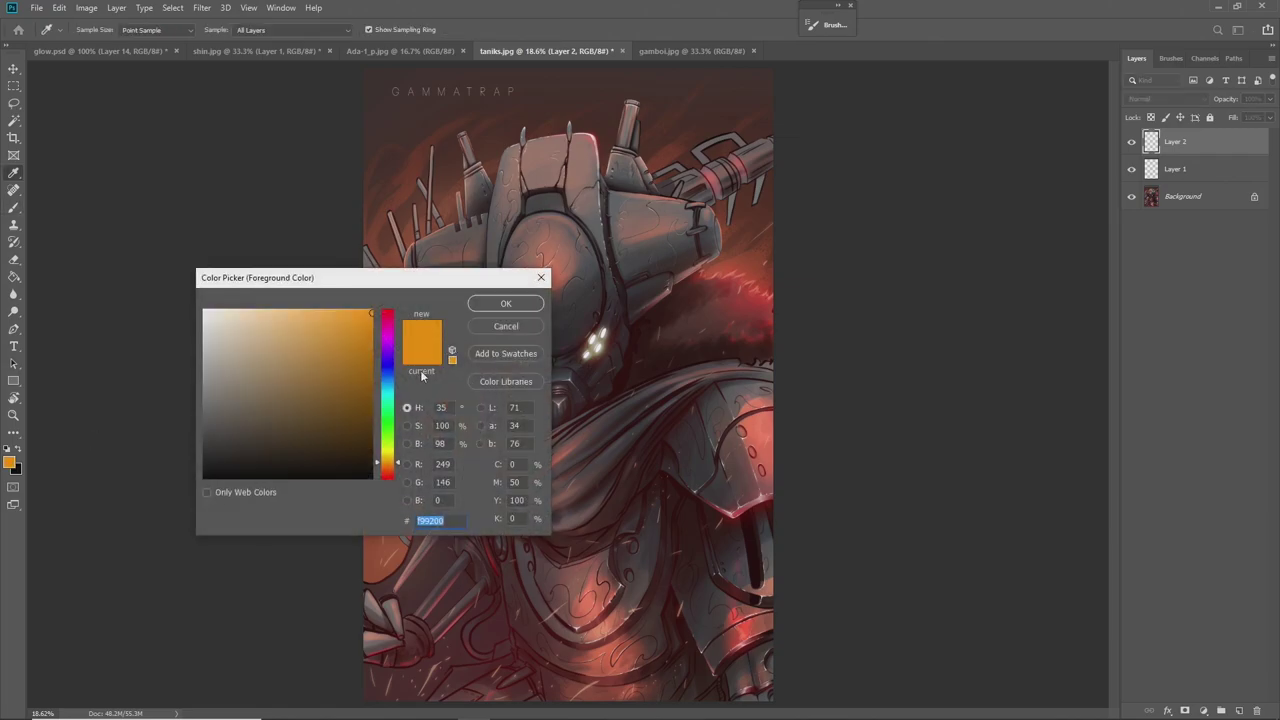
{"action": "left_click", "coordinate": [388, 481]}
{"action": "left_click", "coordinate": [505, 303]}
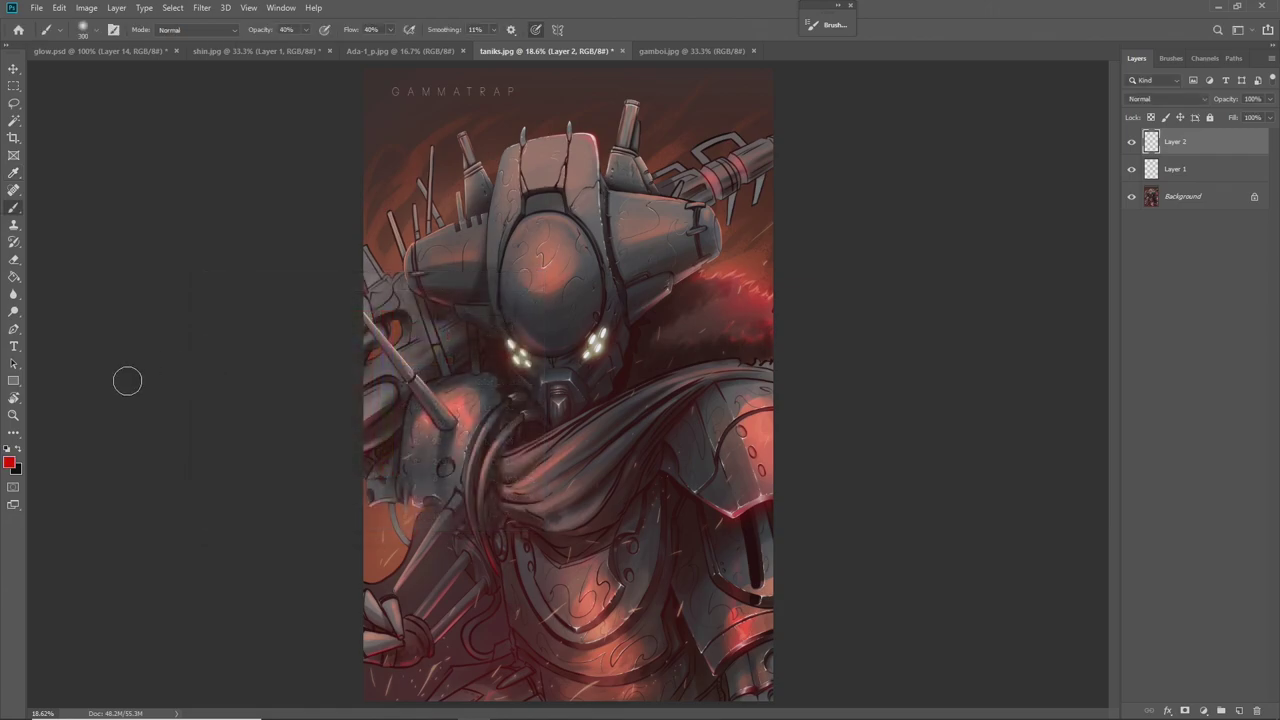
Set Layer 2's blend mode to Color Dodge, previewing Linear Dodge (Add) as an alternative
{"action": "left_click", "coordinate": [1165, 98]}
{"action": "left_click", "coordinate": [1151, 222]}
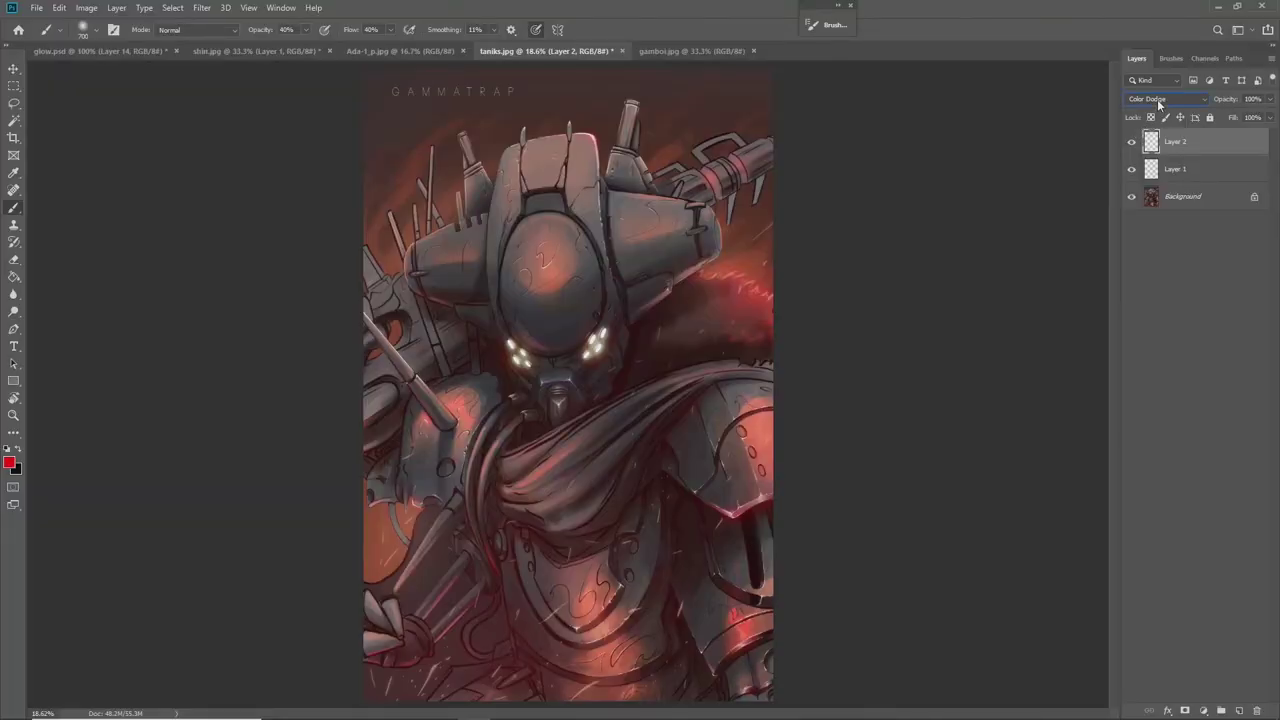
{"action": "left_click", "coordinate": [1157, 99]}
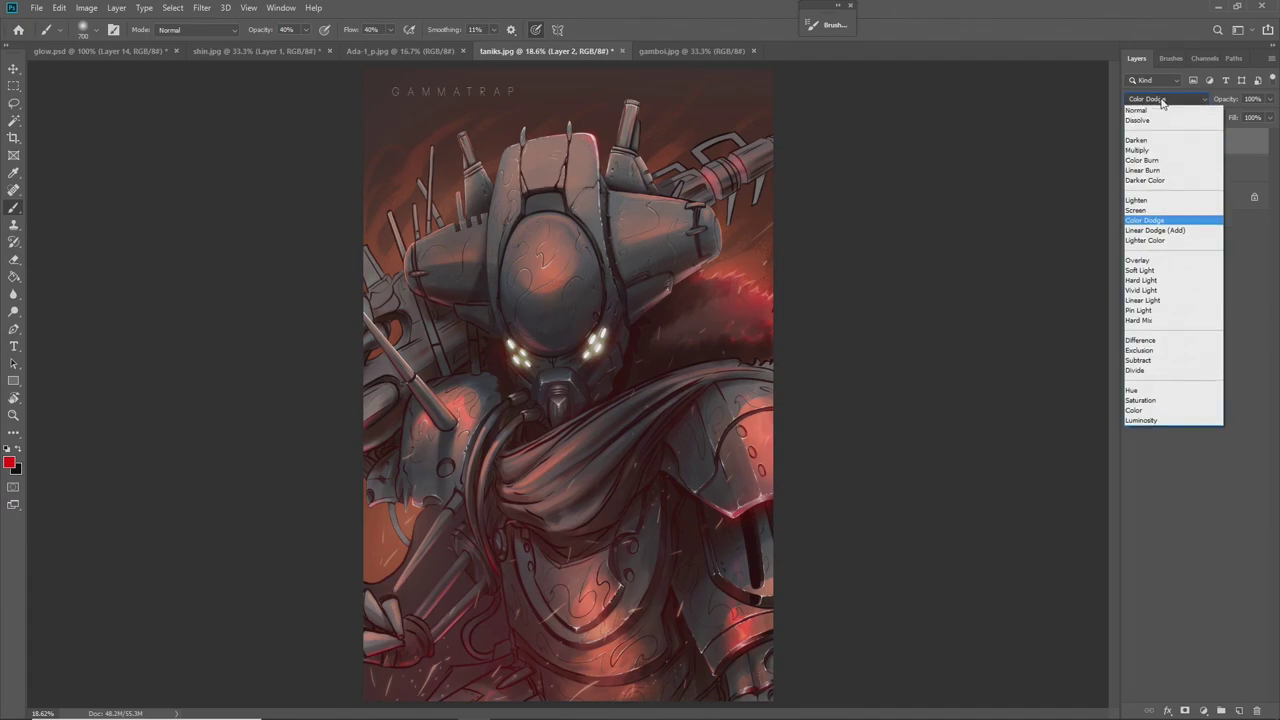
{"action": "key", "text": "Escape"}
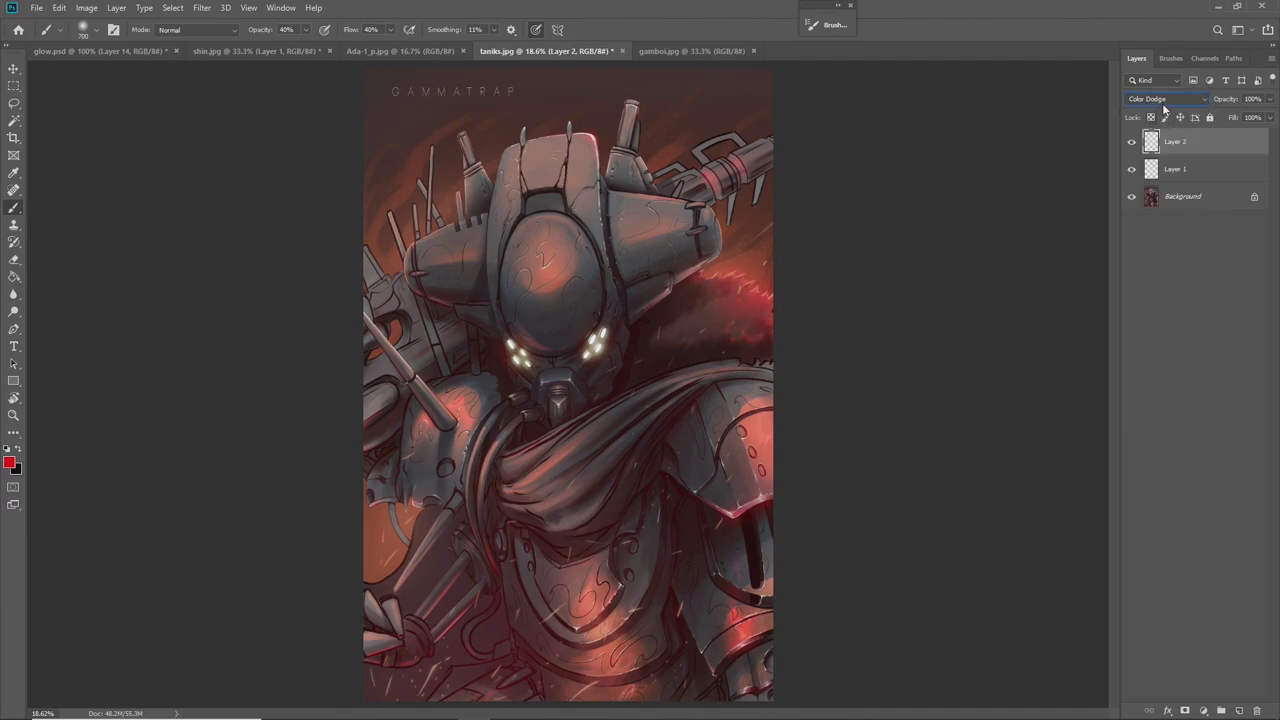
{"action": "left_click", "coordinate": [1162, 101]}
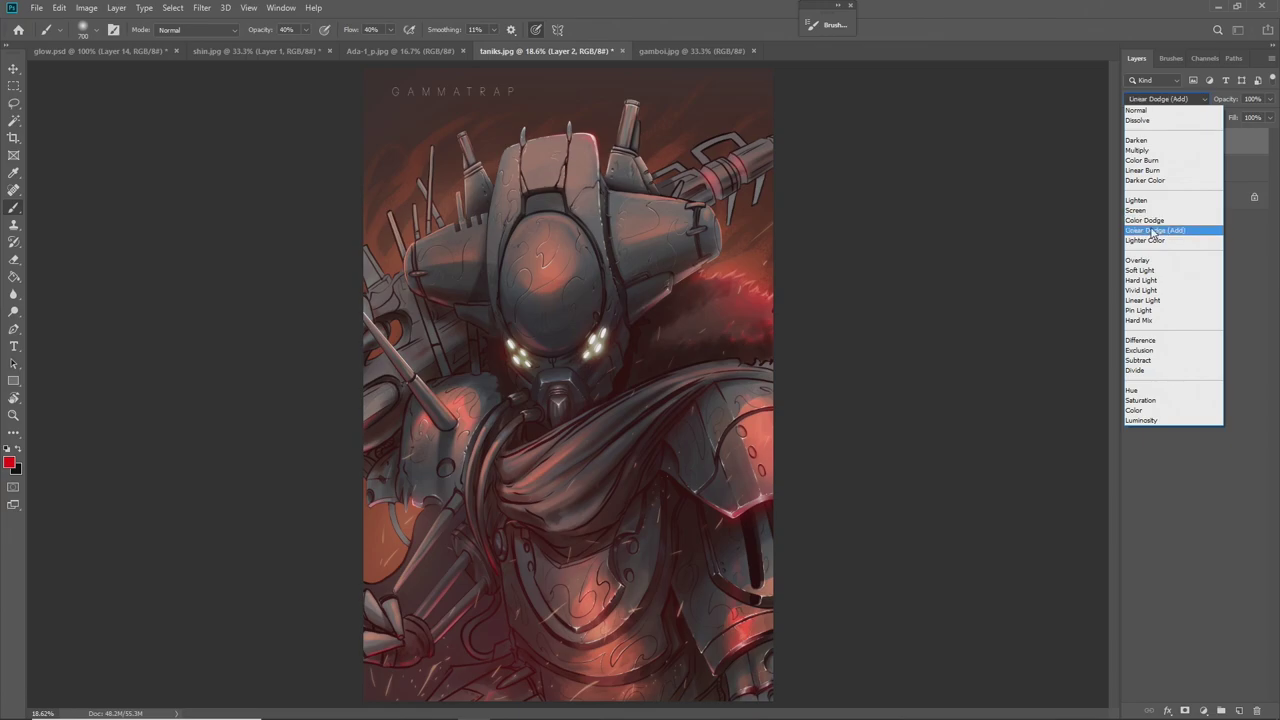
{"action": "left_click", "coordinate": [1147, 221]}
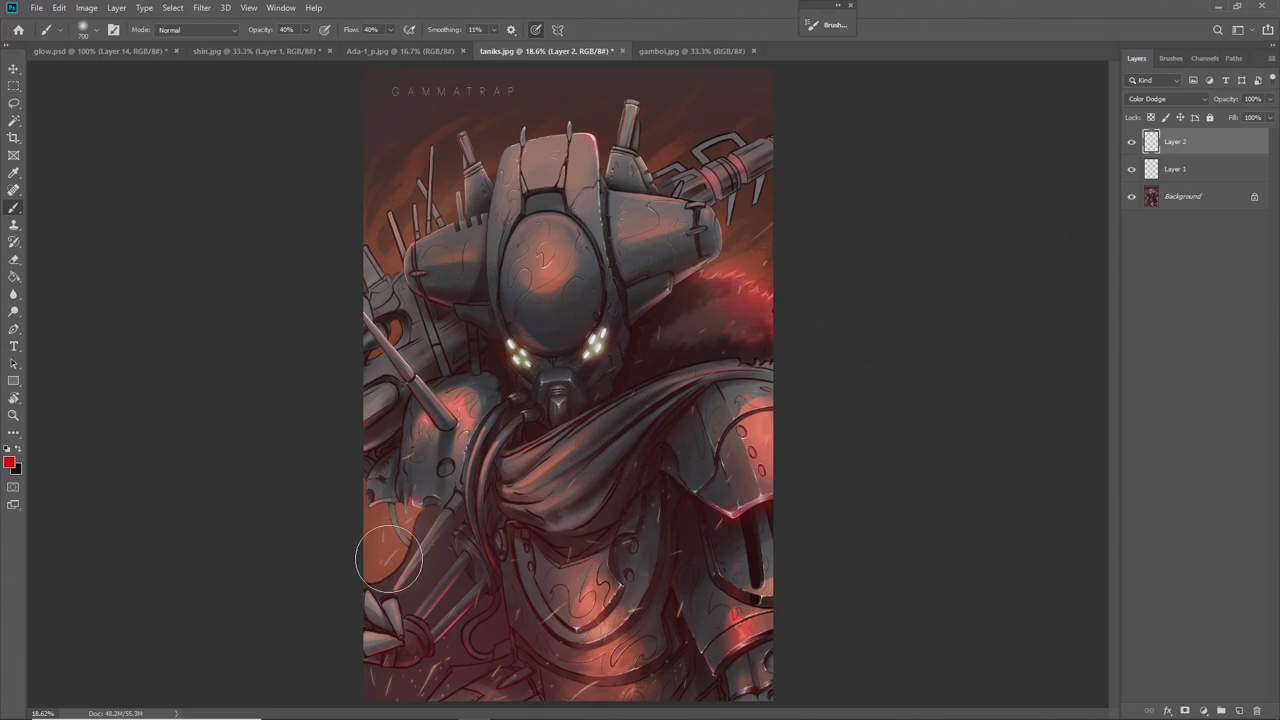
Try broad red strokes across the figure on Layer 2 at 100% brush opacity and flow, and undo them
{"action": "key", "text": "shift+0"}
{"action": "mouse_move", "coordinate": [366, 625]}
{"action": "left_mouse_down"}
{"action": "mouse_move", "coordinate": [525, 452]}
{"action": "mouse_move", "coordinate": [647, 352]}
{"action": "mouse_move", "coordinate": [809, 258]}
{"action": "mouse_move", "coordinate": [799, 212]}
{"action": "mouse_move", "coordinate": [517, 382]}
{"action": "mouse_move", "coordinate": [519, 557]}
{"action": "mouse_move", "coordinate": [809, 323]}
{"action": "mouse_move", "coordinate": [743, 440]}
{"action": "mouse_move", "coordinate": [510, 656]}
{"action": "mouse_move", "coordinate": [730, 454]}
{"action": "left_mouse_up"}
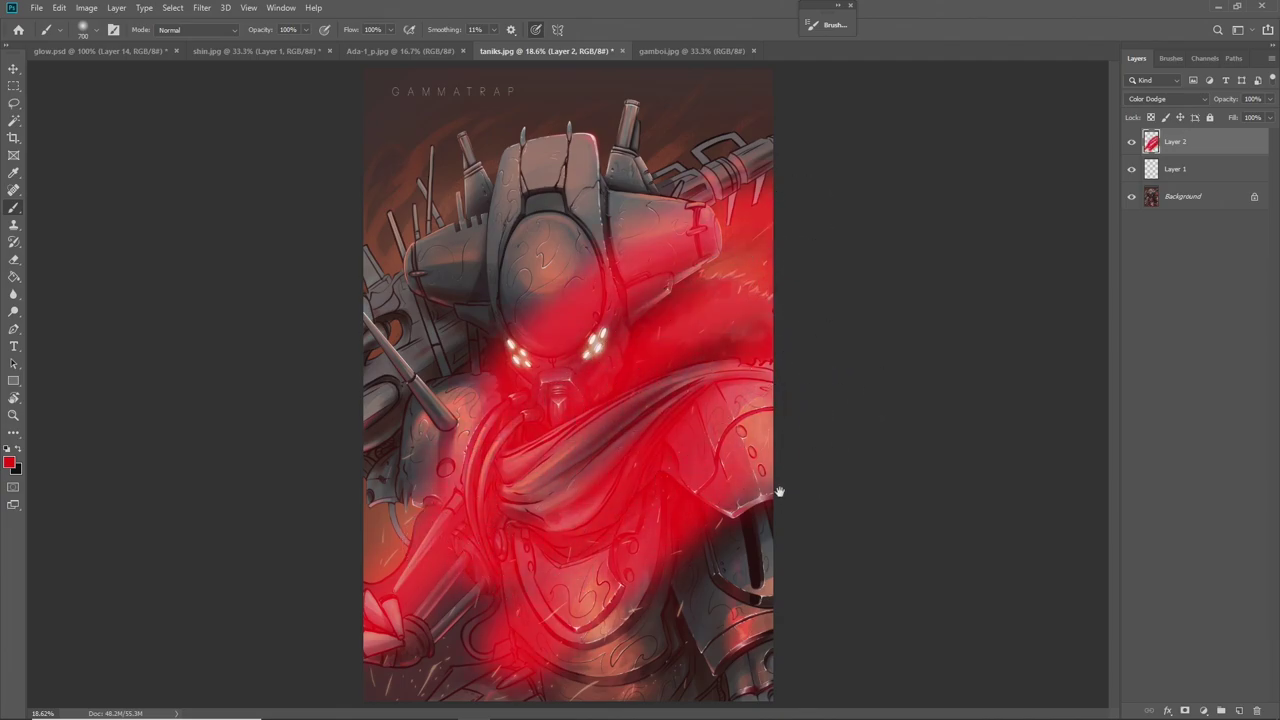
{"action": "key", "text": "ctrl+z"}
{"action": "mouse_move", "coordinate": [665, 497]}
{"action": "left_mouse_down"}
{"action": "mouse_move", "coordinate": [778, 475]}
{"action": "mouse_move", "coordinate": [695, 622]}
{"action": "mouse_move", "coordinate": [806, 530]}
{"action": "mouse_move", "coordinate": [695, 612]}
{"action": "mouse_move", "coordinate": [719, 515]}
{"action": "mouse_move", "coordinate": [767, 452]}
{"action": "mouse_move", "coordinate": [563, 669]}
{"action": "mouse_move", "coordinate": [705, 446]}
{"action": "mouse_move", "coordinate": [663, 435]}
{"action": "mouse_move", "coordinate": [542, 482]}
{"action": "mouse_move", "coordinate": [480, 440]}
{"action": "mouse_move", "coordinate": [552, 443]}
{"action": "left_mouse_up"}
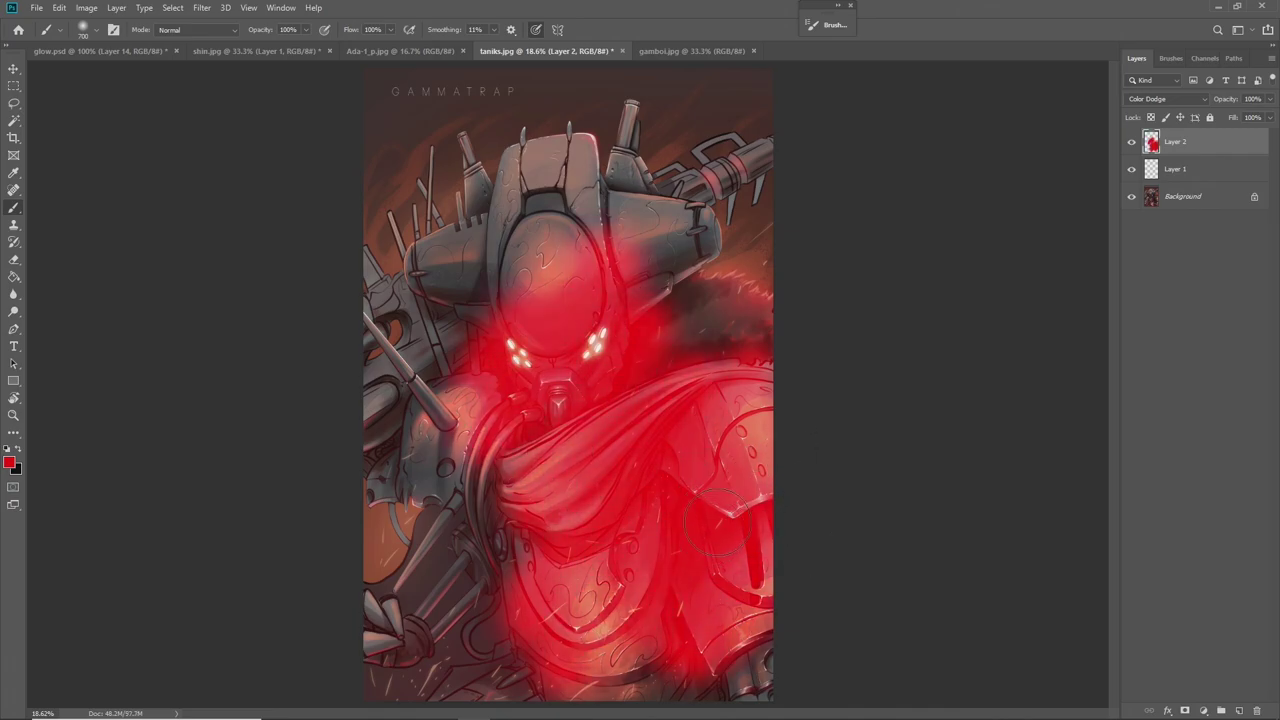
{"action": "key", "text": "ctrl+z"}
Set the brush to 26% opacity and 45% flow, and paint a soft red glow over the lower chest and arm armour
{"action": "left_click_drag", "start_coordinate": [694, 550], "coordinate": [703, 526]}
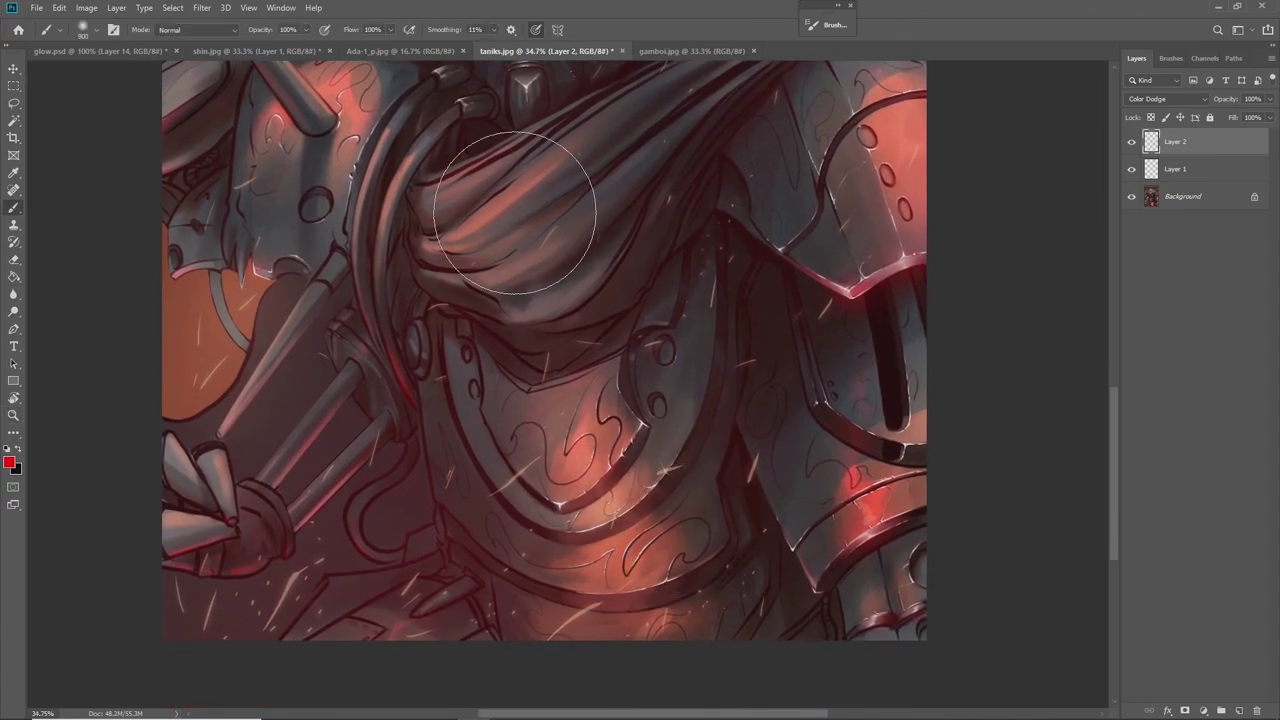
{"action": "mouse_move", "coordinate": [320, 48]}
{"action": "left_mouse_down"}
{"action": "mouse_move", "coordinate": [280, 29]}
{"action": "mouse_move", "coordinate": [217, 53]}
{"action": "left_mouse_up"}
{"action": "key", "text": "["}
{"action": "key", "text": "["}
{"action": "key", "text": "["}
{"action": "mouse_move", "coordinate": [895, 484]}
{"action": "left_mouse_down"}
{"action": "mouse_move", "coordinate": [851, 549]}
{"action": "mouse_move", "coordinate": [879, 503]}
{"action": "left_mouse_up"}
{"action": "mouse_move", "coordinate": [583, 529]}
{"action": "left_mouse_down"}
{"action": "mouse_move", "coordinate": [667, 528]}
{"action": "mouse_move", "coordinate": [577, 600]}
{"action": "mouse_move", "coordinate": [675, 542]}
{"action": "mouse_move", "coordinate": [602, 596]}
{"action": "left_mouse_up"}
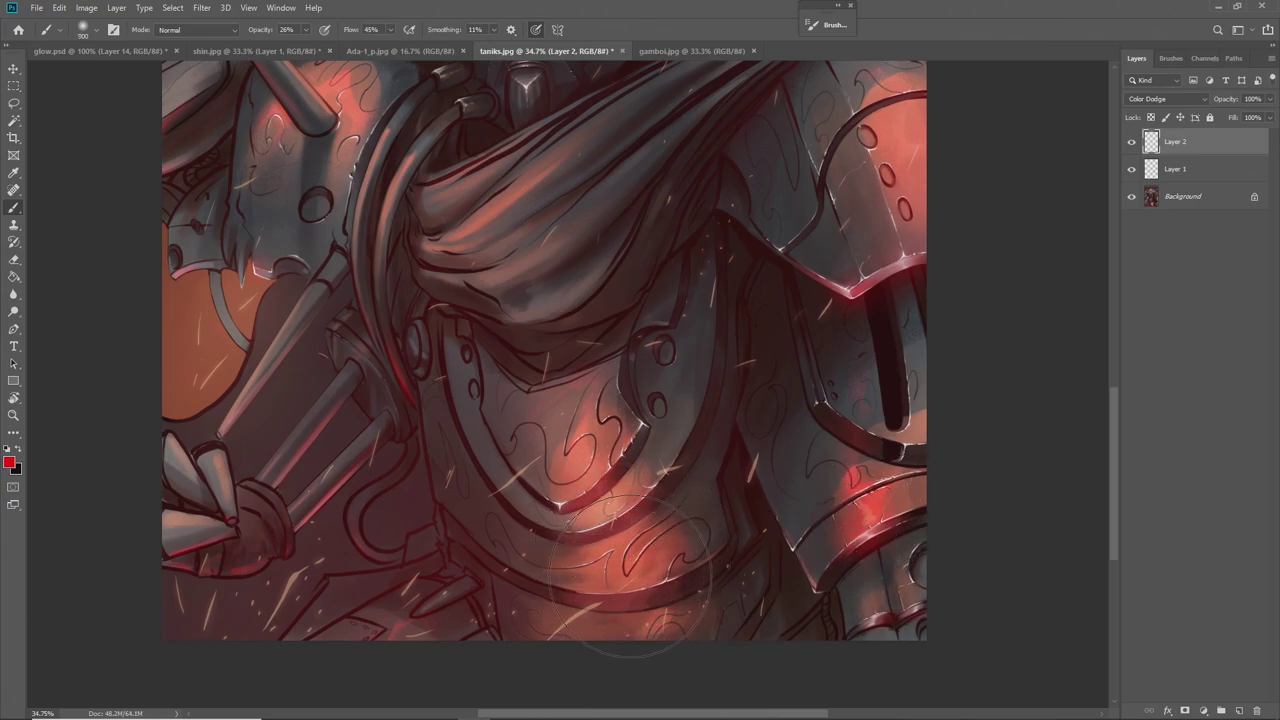
Raise the brush opacity to 39% and paint a soft red glow on the helmet dome, reducing the brush from 1000 to 400 px
{"action": "left_click_drag", "start_coordinate": [691, 470], "coordinate": [823, 693]}
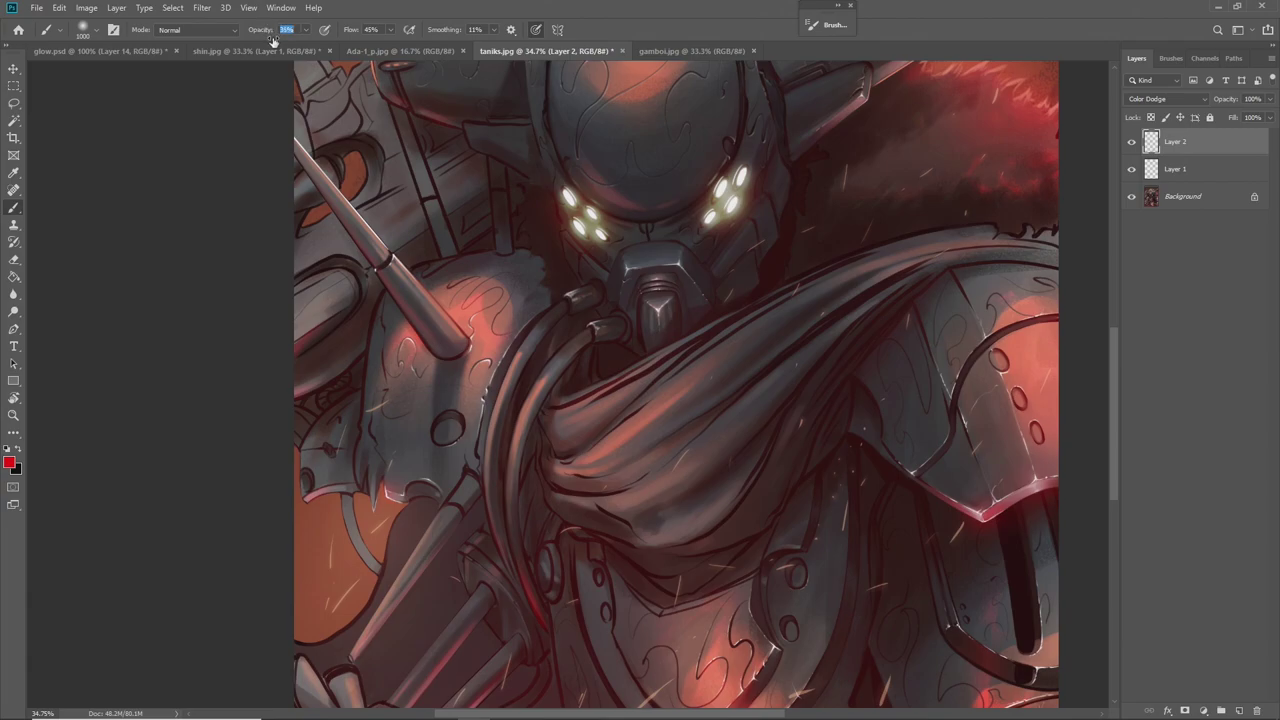
{"action": "type", "text": "39"}
{"action": "key", "text": "Return"}
{"action": "left_click_drag", "start_coordinate": [830, 240], "coordinate": [685, 400]}
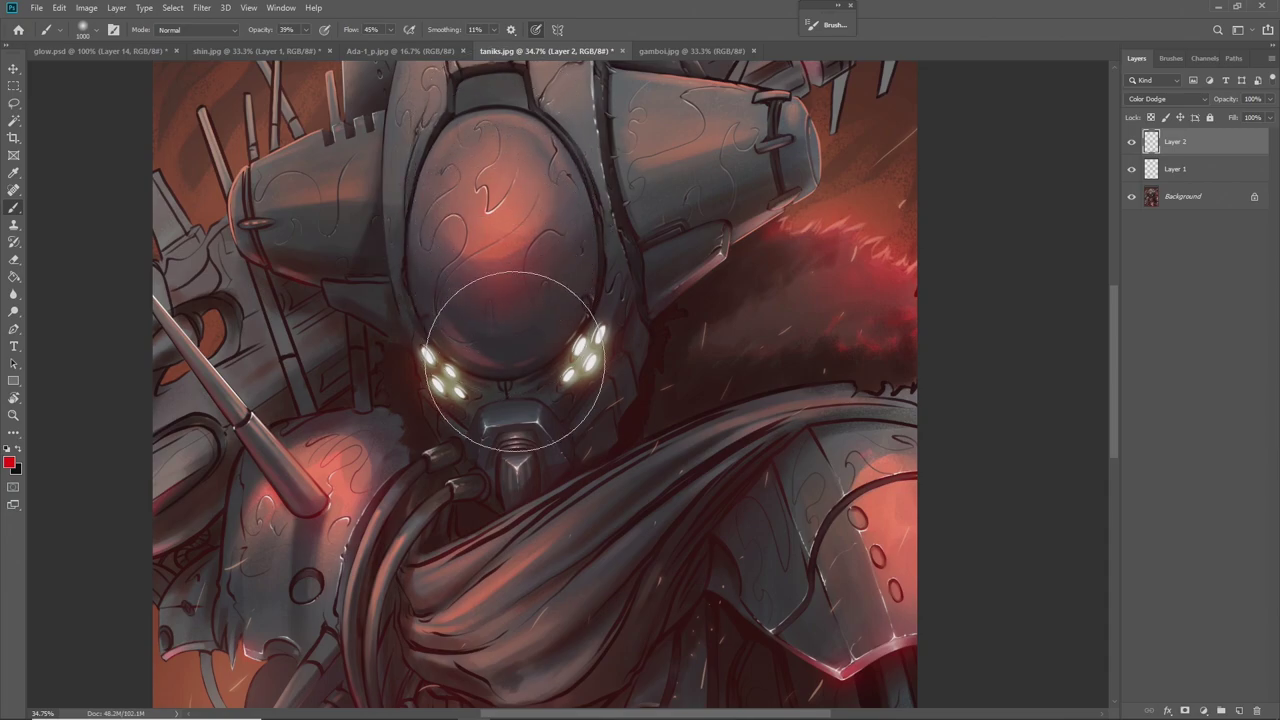
{"action": "mouse_move", "coordinate": [519, 397]}
{"action": "left_mouse_down"}
{"action": "mouse_move", "coordinate": [514, 334]}
{"action": "mouse_move", "coordinate": [537, 306]}
{"action": "left_mouse_up"}
{"action": "key", "text": "["}
{"action": "key", "text": "bracketleft"}
{"action": "key", "text": "bracketleft"}
{"action": "key", "text": "bracketleft"}
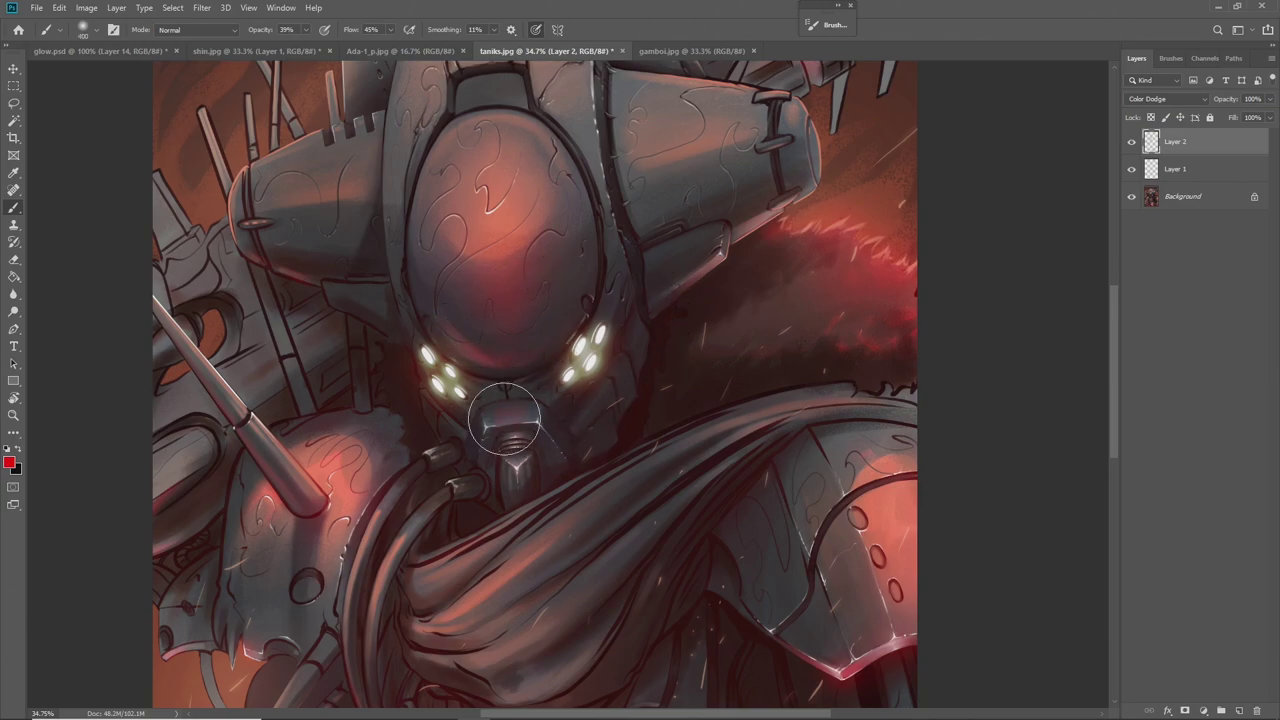
{"action": "left_click_drag", "start_coordinate": [590, 217], "coordinate": [535, 217]}
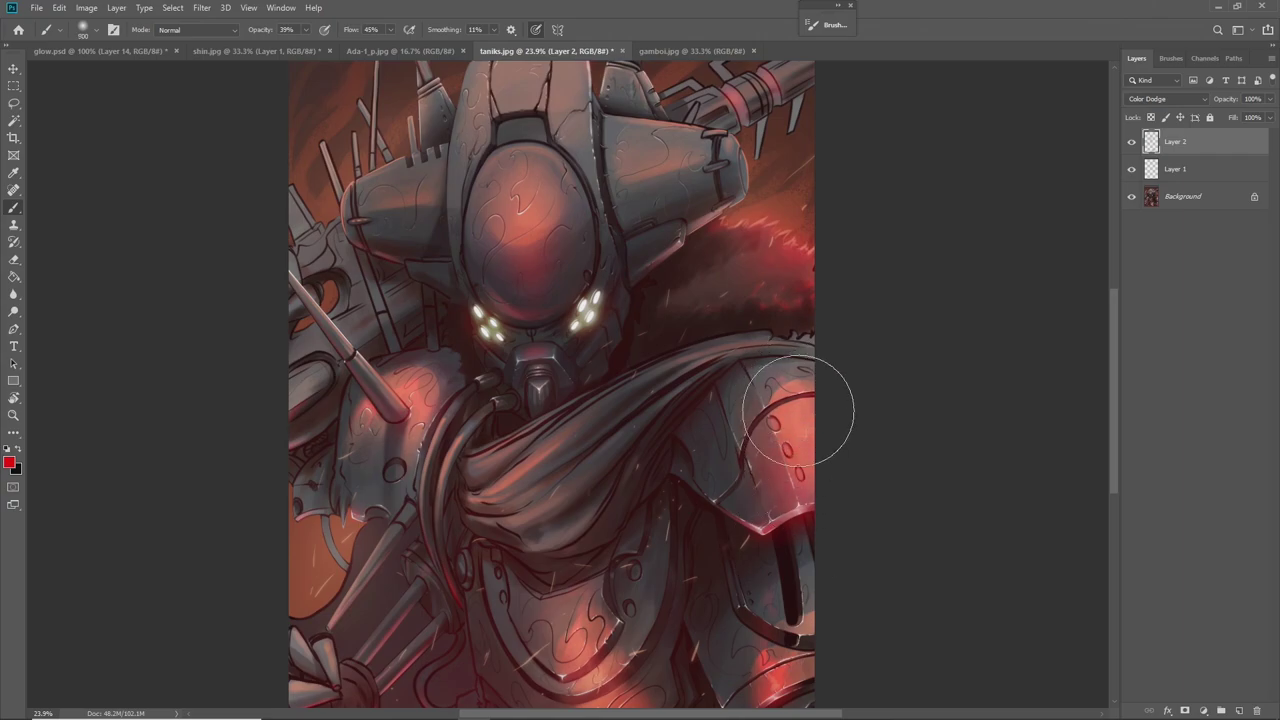
Compare the whole illustration with and without the red Color Dodge glow by toggling Layer 2's visibility
{"action": "key", "text": "z"}
{"action": "mouse_move", "coordinate": [767, 537]}
{"action": "left_mouse_down"}
{"action": "mouse_move", "coordinate": [669, 583]}
{"action": "mouse_move", "coordinate": [876, 373]}
{"action": "left_mouse_up"}
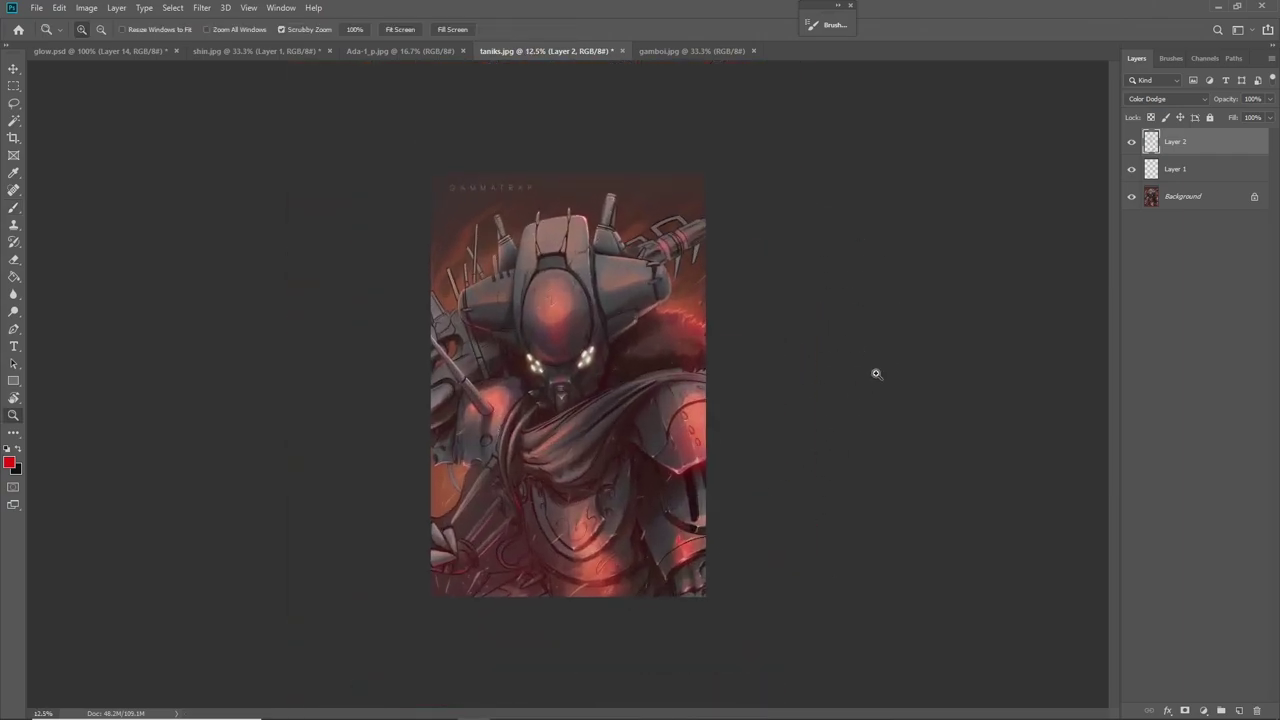
{"action": "left_click", "coordinate": [1131, 143]}
{"action": "left_click", "coordinate": [1131, 143]}
{"action": "left_click", "coordinate": [1131, 143]}
{"action": "left_click", "coordinate": [1131, 143]}
{"action": "left_click", "coordinate": [1133, 143]}
{"action": "left_click", "coordinate": [1133, 143]}
{"action": "left_click", "coordinate": [1133, 143]}
{"action": "left_click", "coordinate": [1133, 143]}
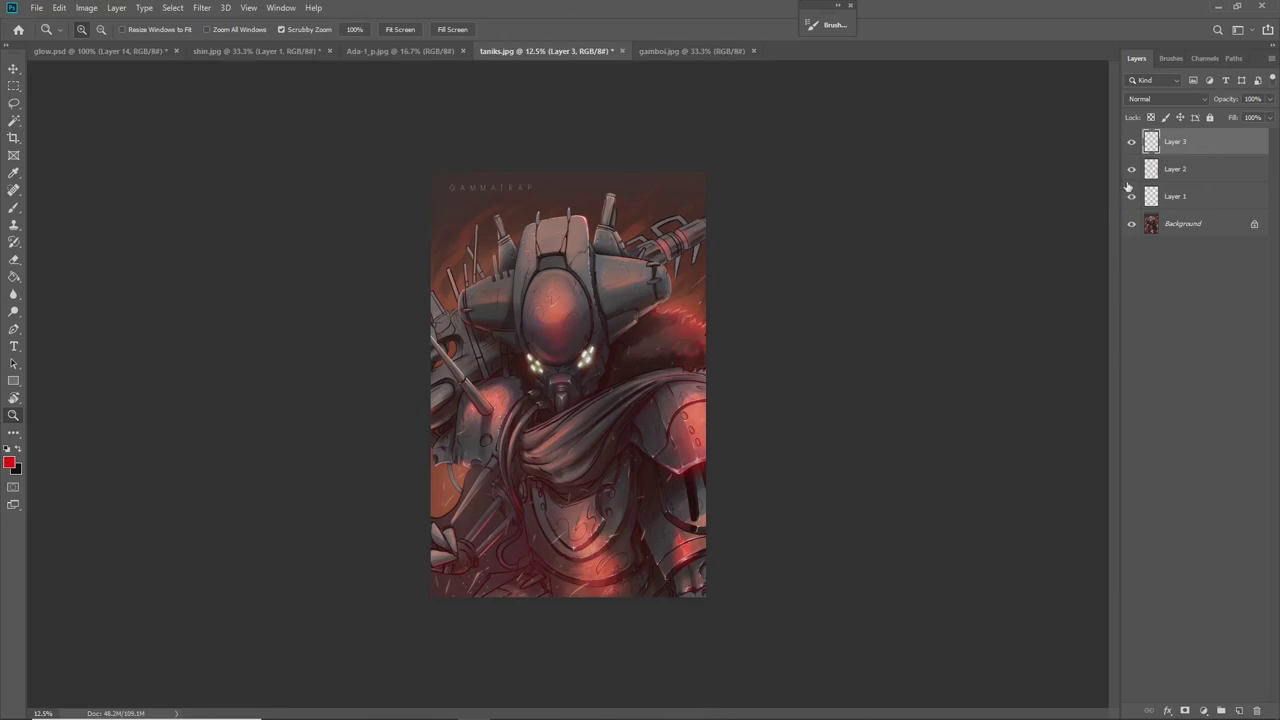
Set Layer 3's blend mode to Linear Dodge (Add) with Layer 2 hidden, and test full-strength red strokes over the figure before undoing them
{"action": "left_click", "coordinate": [1152, 99]}
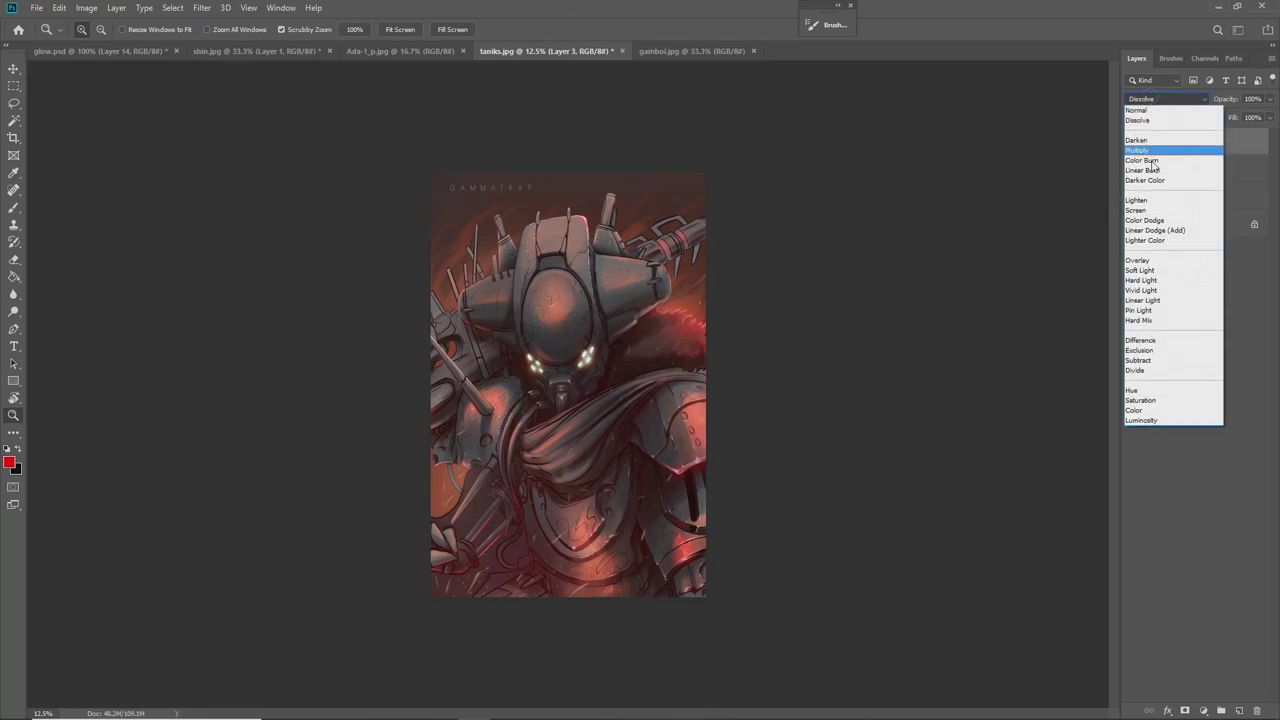
{"action": "left_click", "coordinate": [1152, 232]}
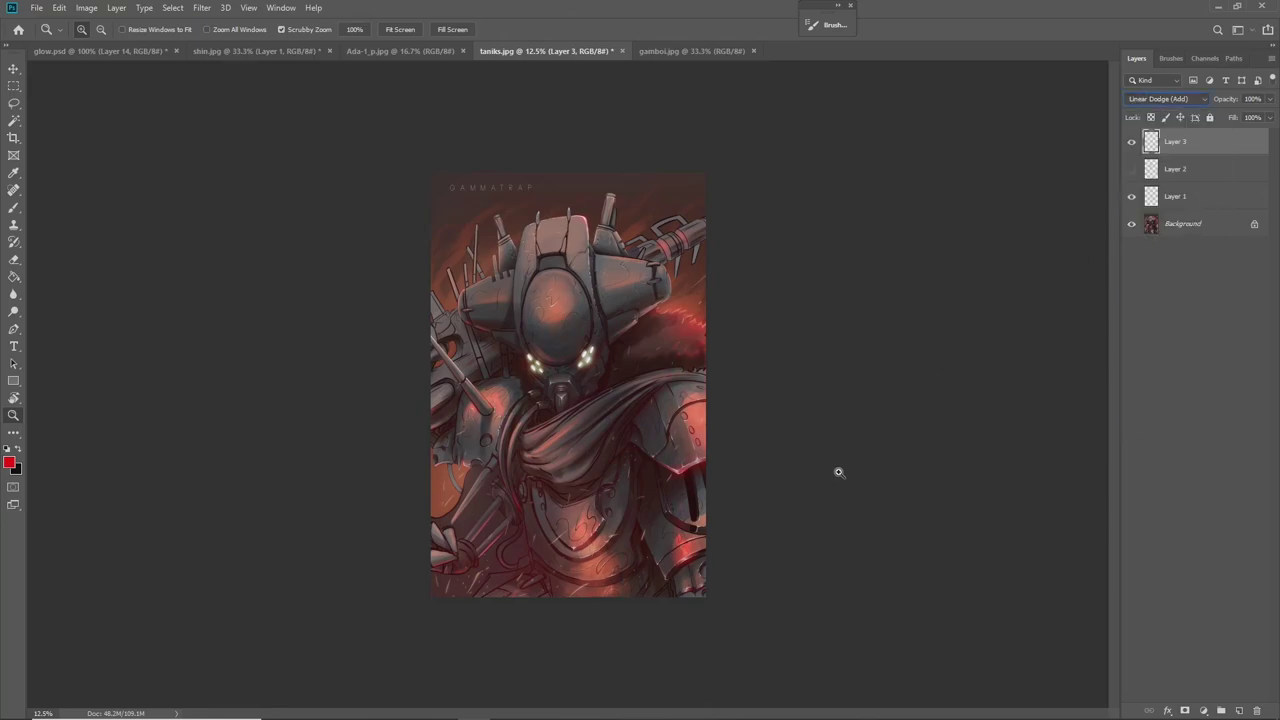
{"action": "left_click_drag", "start_coordinate": [677, 498], "coordinate": [705, 502]}
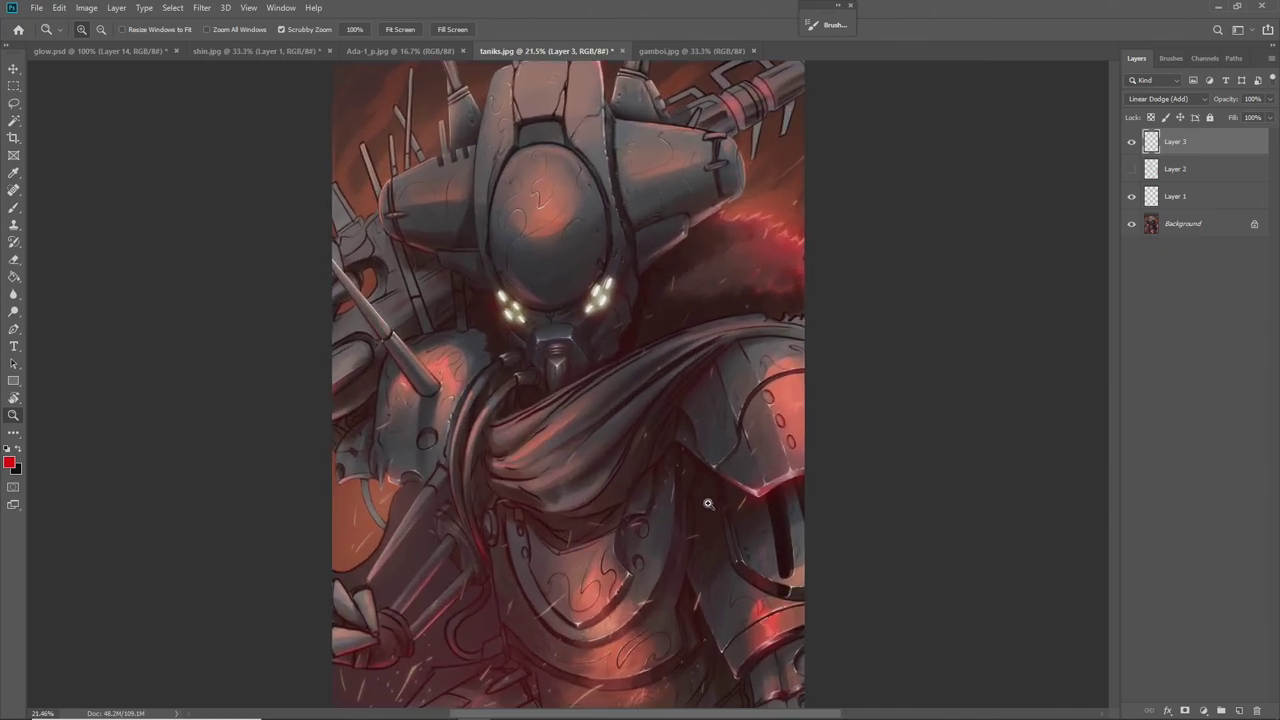
{"action": "key", "text": "b"}
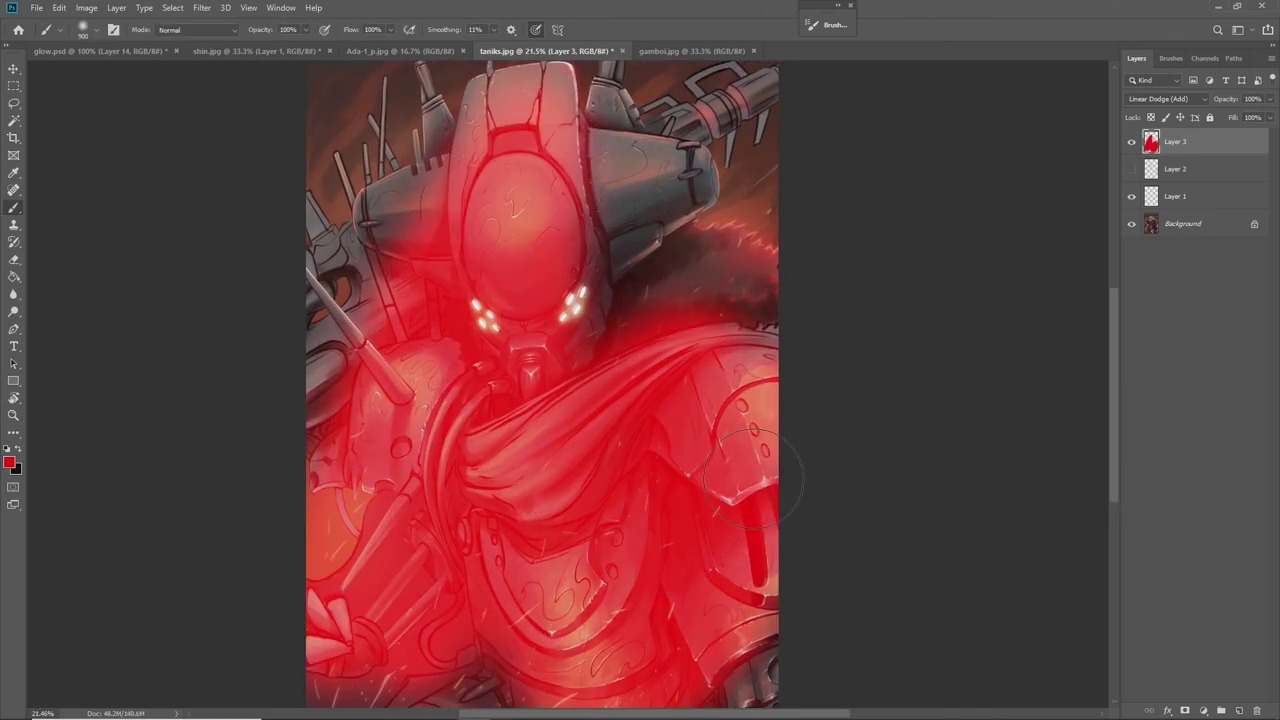
{"action": "key", "text": "ctrl+z"}
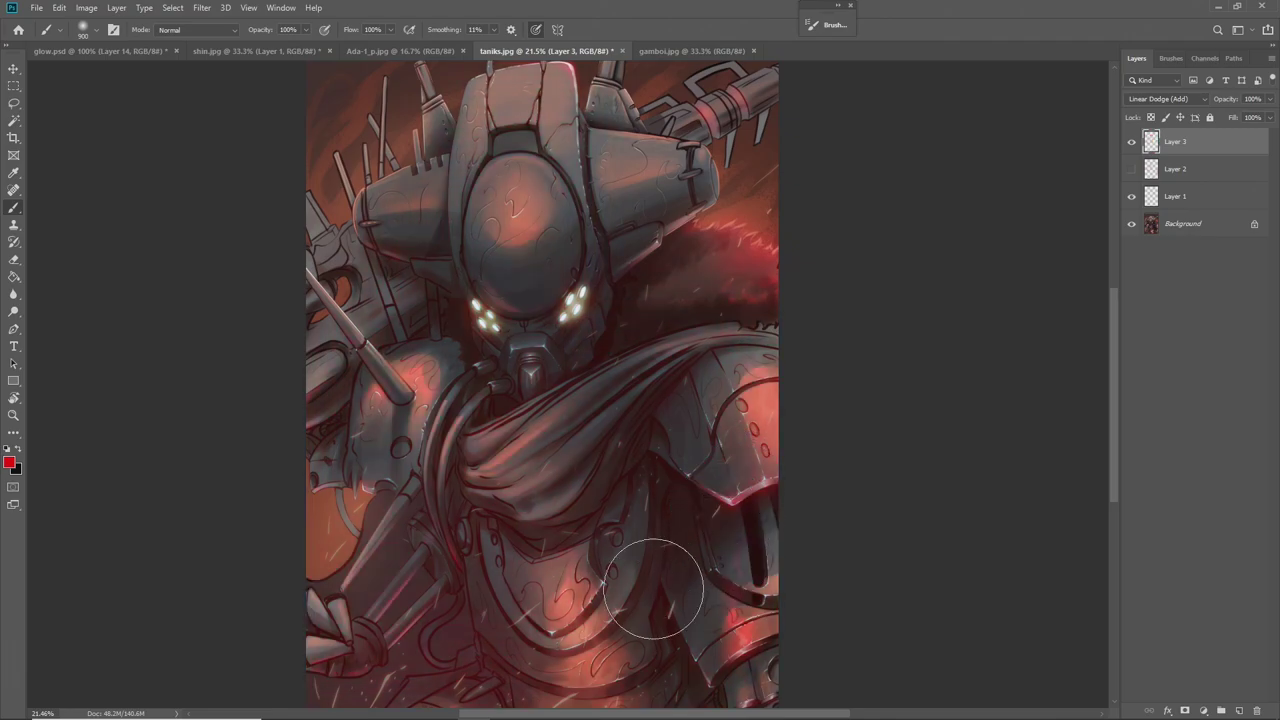
Change the brush colour to bright green and try full-strength strokes over the large shoulder plate and scarf on Layer 3
{"action": "left_click", "coordinate": [10, 462]}
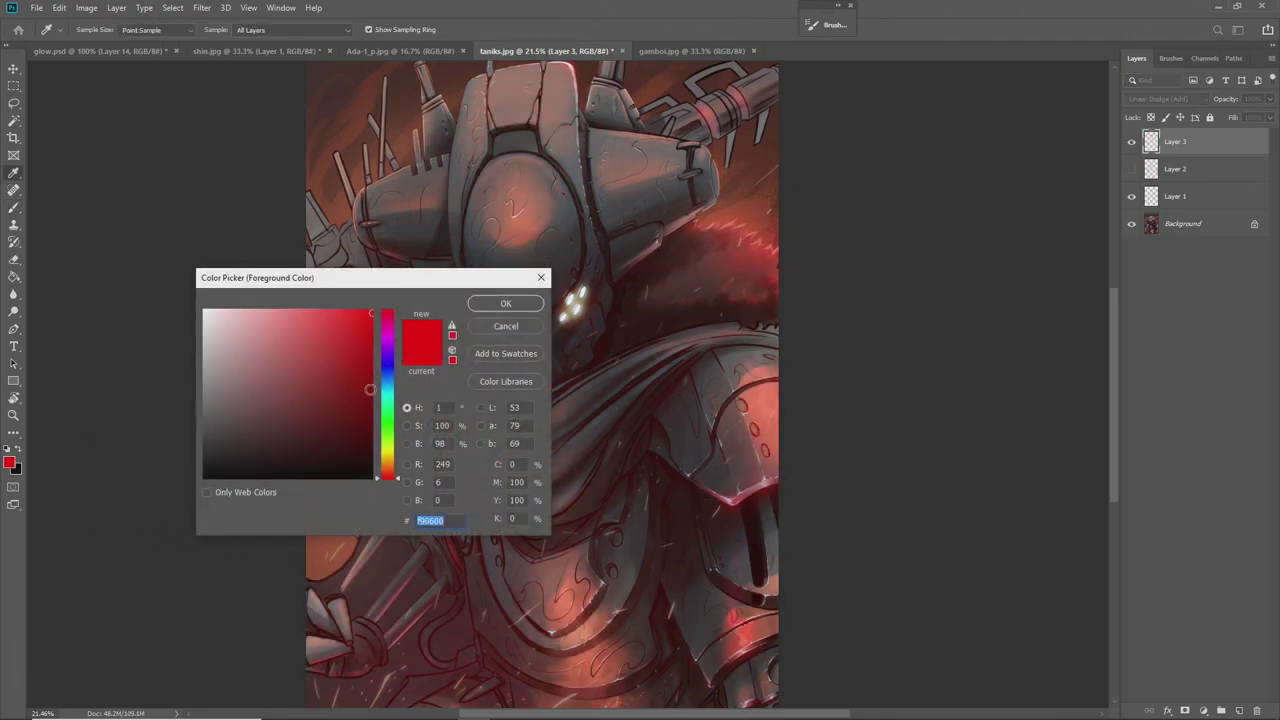
{"action": "left_click", "coordinate": [388, 408]}
{"action": "key", "text": "Return"}
{"action": "left_click_drag", "start_coordinate": [750, 445], "coordinate": [571, 482]}
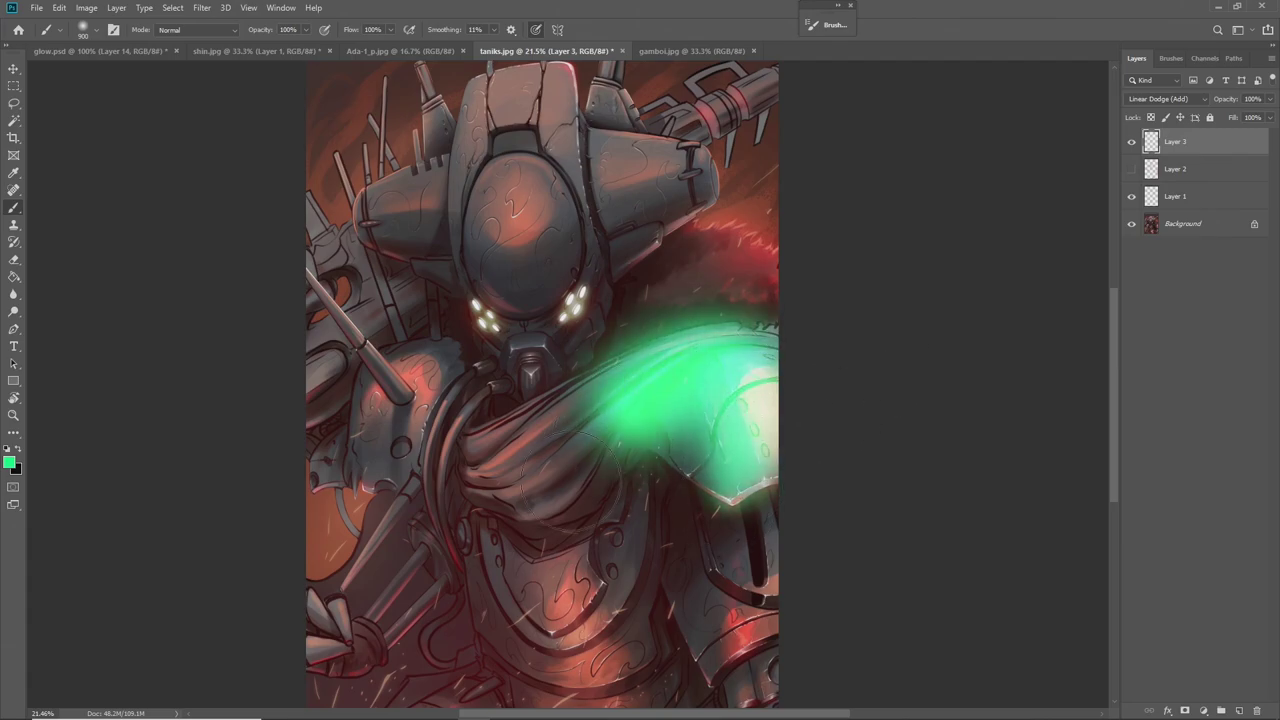
{"action": "left_click_drag", "start_coordinate": [640, 400], "coordinate": [743, 386]}
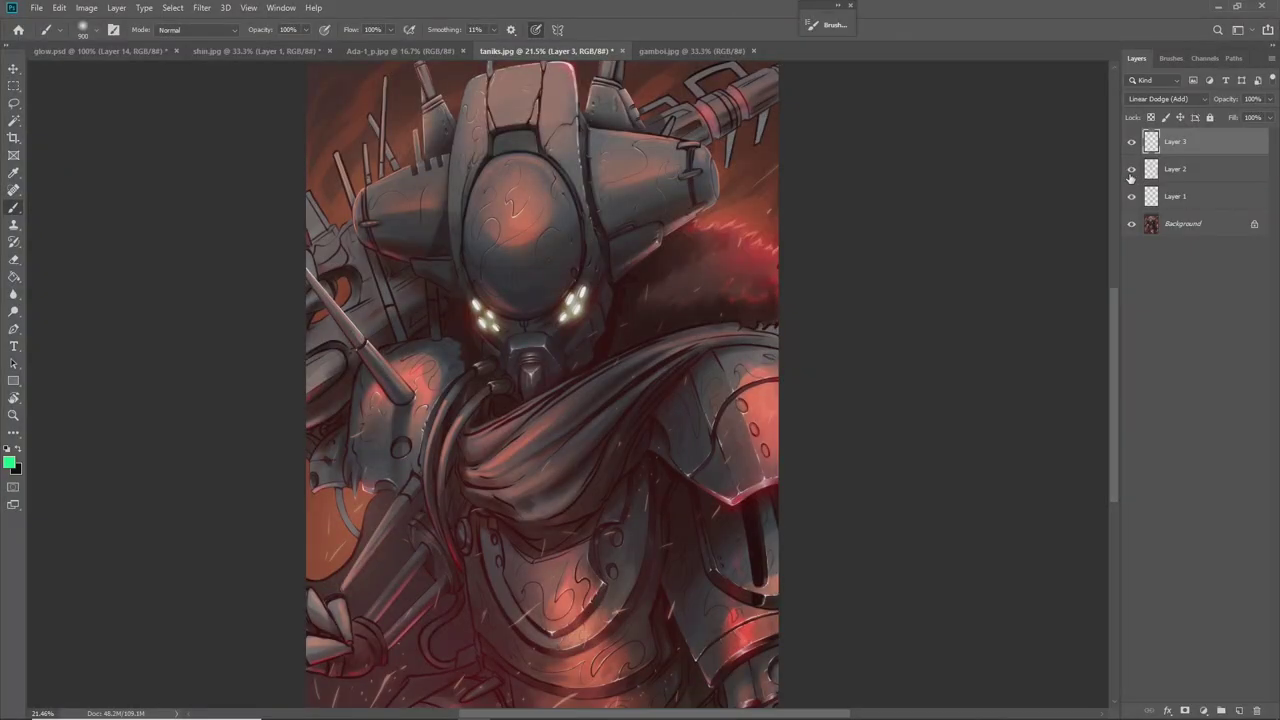
Try green strokes over the lower armour on the Color Dodge layer, Layer 2, and undo them
{"action": "key", "text": "alt+bracketleft"}
{"action": "mouse_move", "coordinate": [710, 518]}
{"action": "left_mouse_down"}
{"action": "mouse_move", "coordinate": [600, 650]}
{"action": "mouse_move", "coordinate": [500, 640]}
{"action": "mouse_move", "coordinate": [650, 180]}
{"action": "mouse_move", "coordinate": [370, 490]}
{"action": "mouse_move", "coordinate": [510, 330]}
{"action": "mouse_move", "coordinate": [380, 660]}
{"action": "left_mouse_up"}
{"action": "left_click_drag", "start_coordinate": [732, 603], "coordinate": [740, 525]}
{"action": "key", "text": "ctrl+z"}
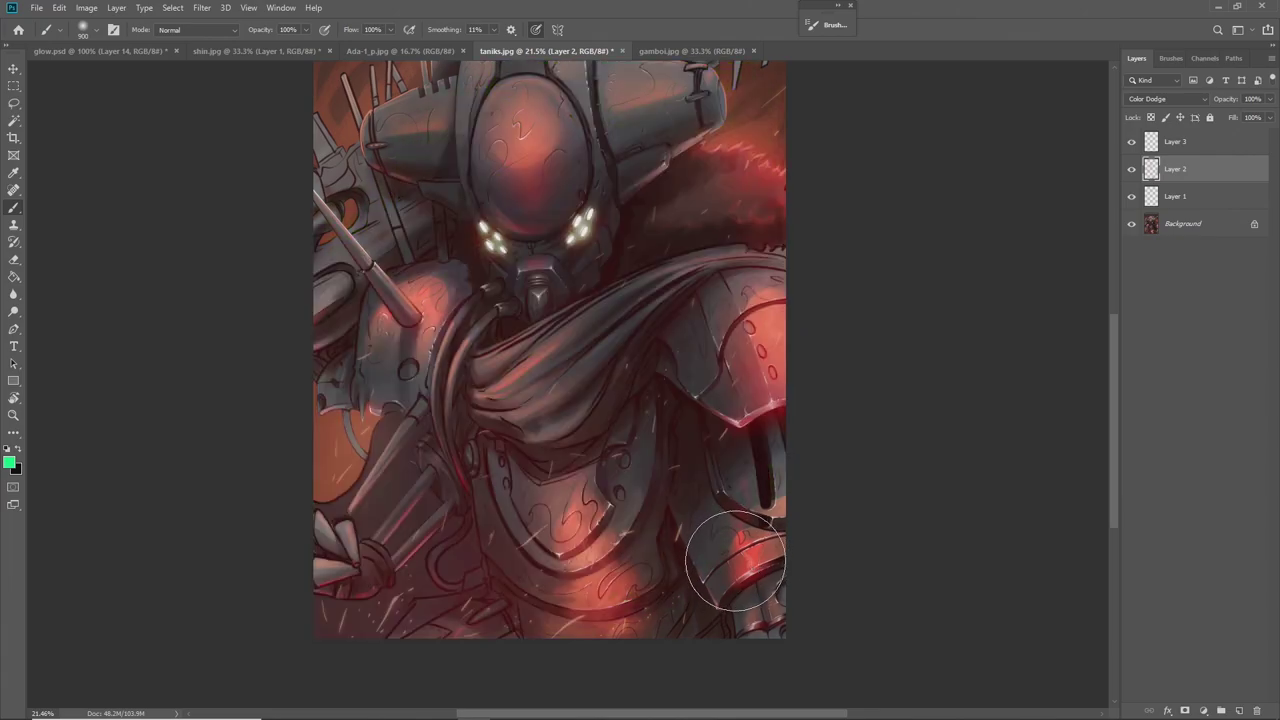
{"action": "scroll", "coordinate": [1086, 214], "scroll_direction": "up", "scroll_amount": 2}
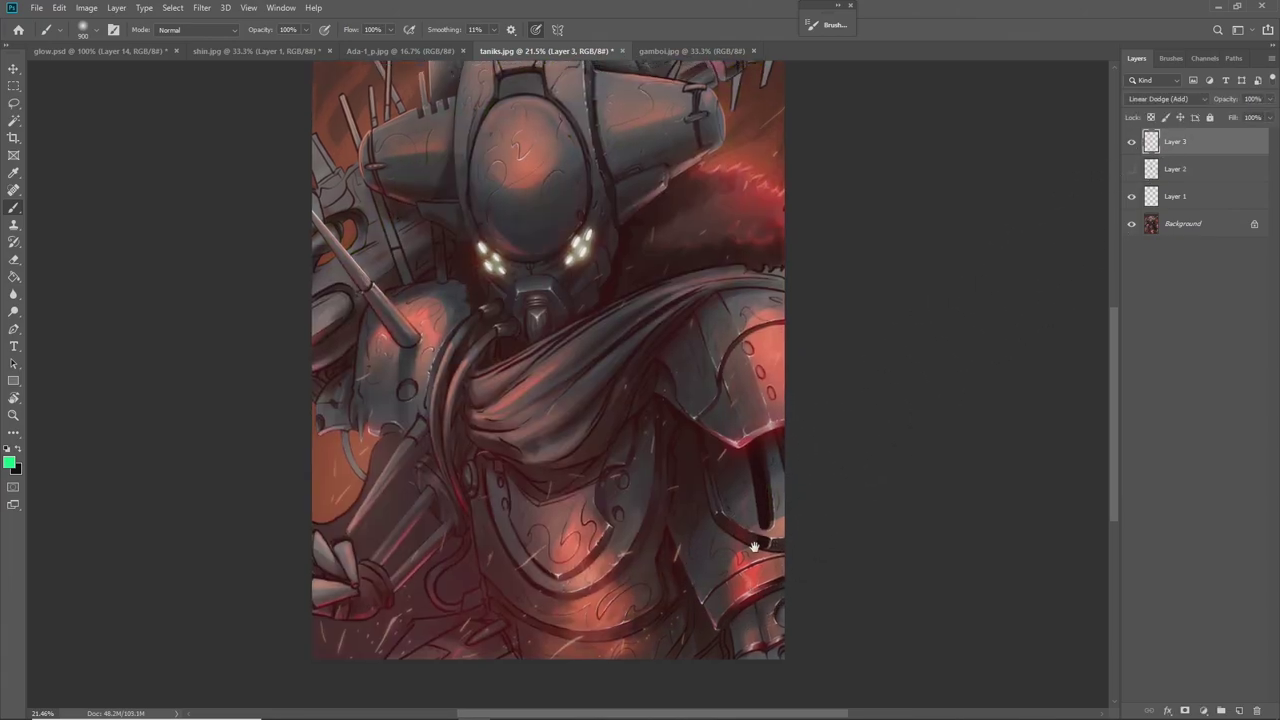